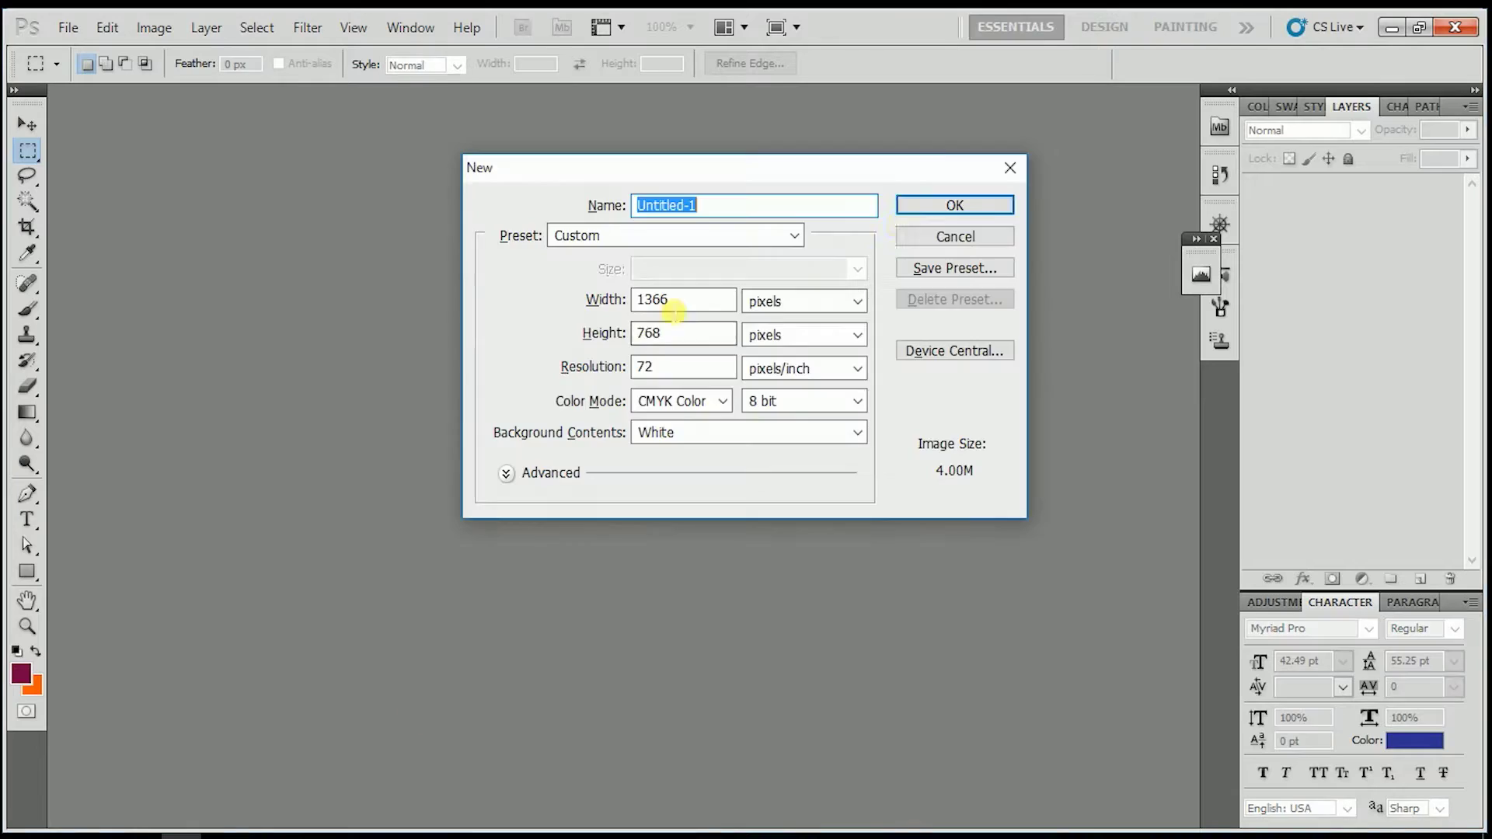
Create a new RGB canvas and paint teal fur strokes around its edges with a 200 px brush
left_click(680, 400)
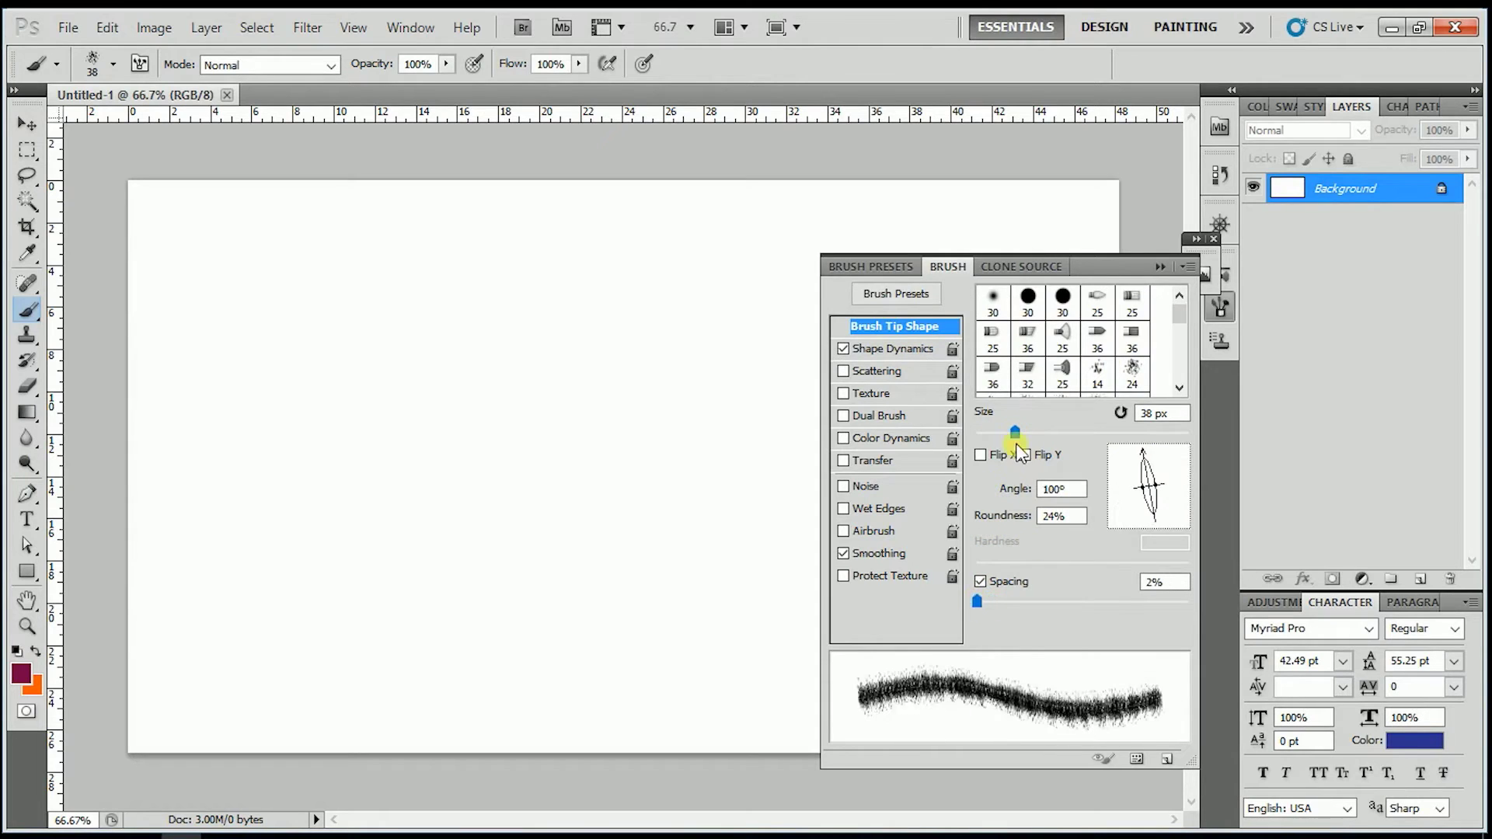
mouse_move(1115, 267)
left_mouse_down()
mouse_move(991, 572)
mouse_move(1108, 322)
mouse_move(919, 628)
left_mouse_up()
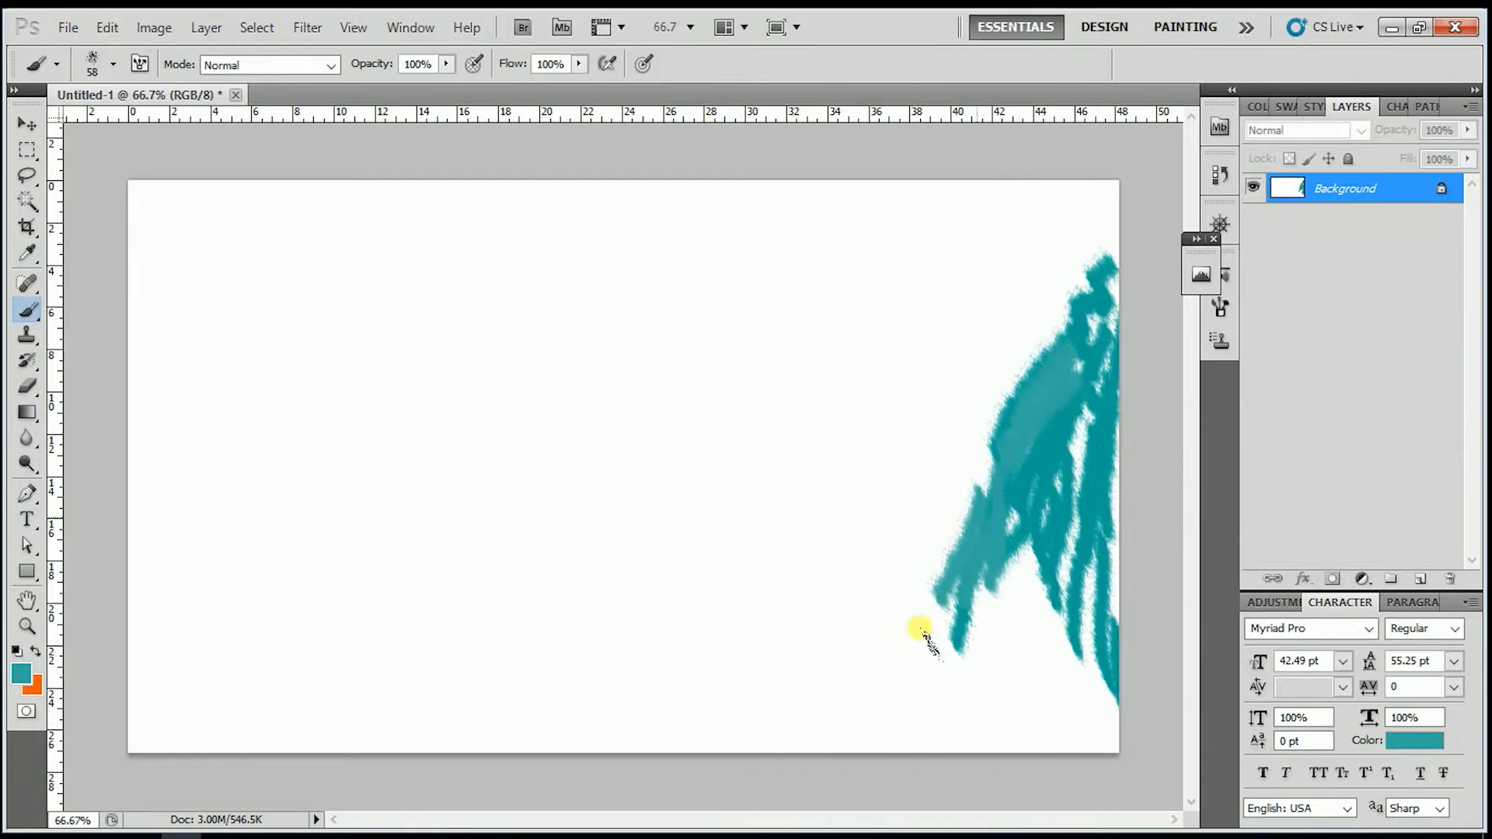
mouse_move(1039, 573)
left_mouse_down()
mouse_move(880, 681)
mouse_move(1092, 679)
mouse_move(1048, 599)
mouse_move(1105, 622)
left_mouse_up()
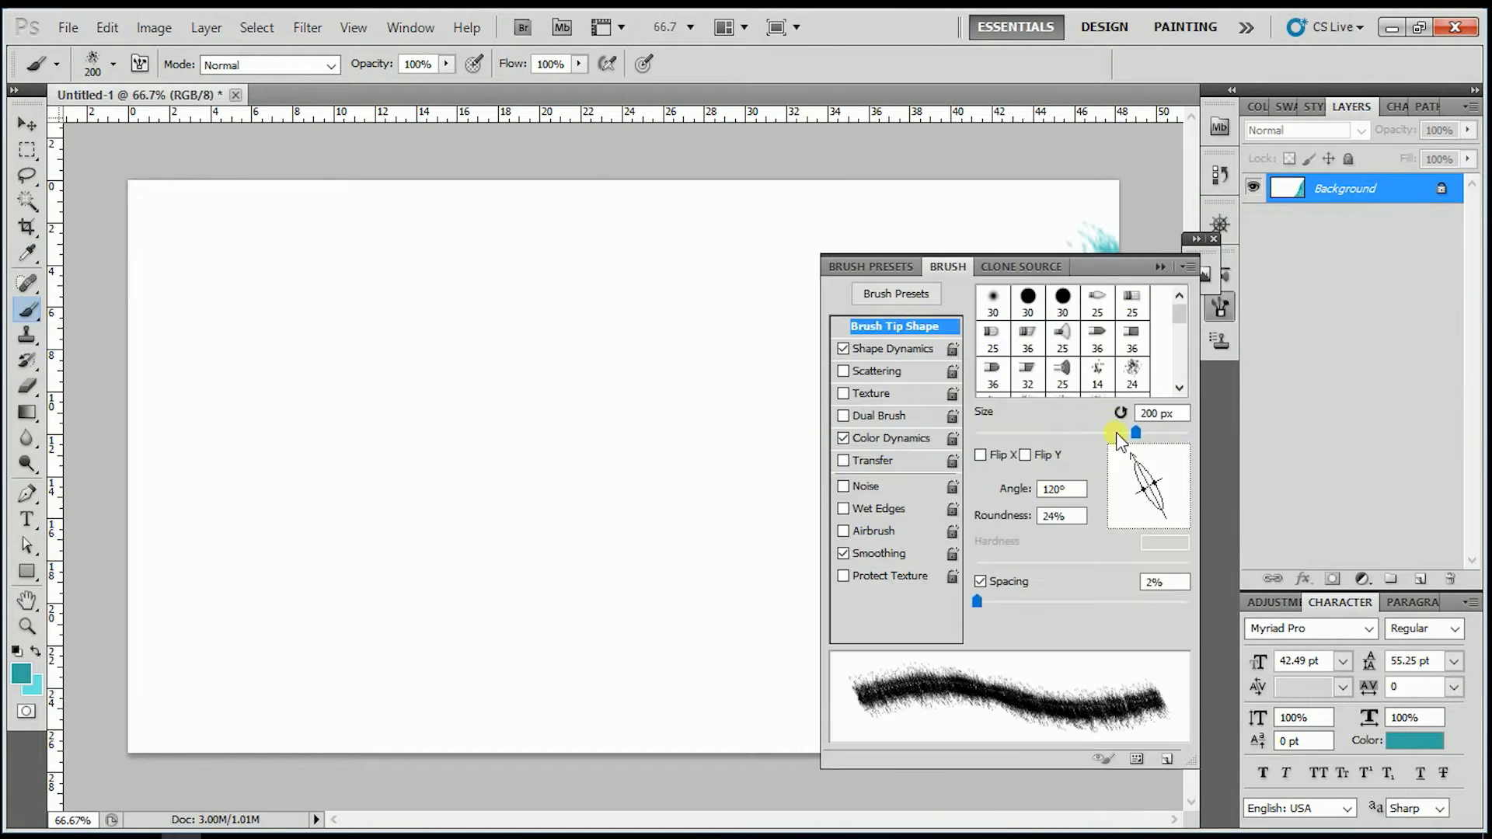
left_click_drag(805, 706, 956, 390)
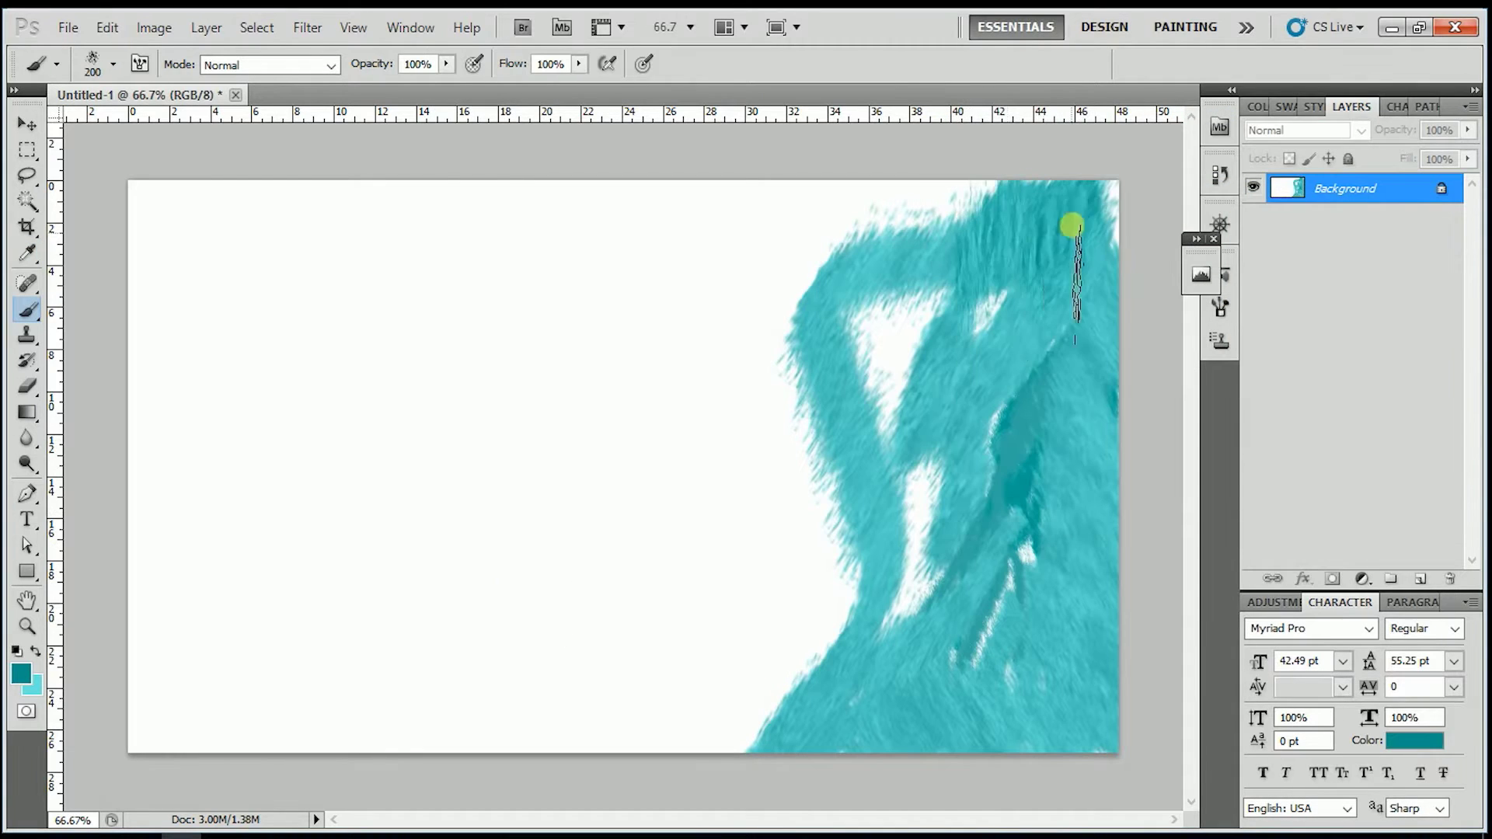
mouse_move(1072, 226)
left_mouse_down()
mouse_move(859, 233)
mouse_move(958, 342)
mouse_move(1028, 494)
mouse_move(779, 213)
mouse_move(627, 180)
mouse_move(330, 236)
mouse_move(371, 172)
mouse_move(106, 355)
mouse_move(133, 207)
mouse_move(150, 436)
mouse_move(1004, 644)
left_mouse_up()
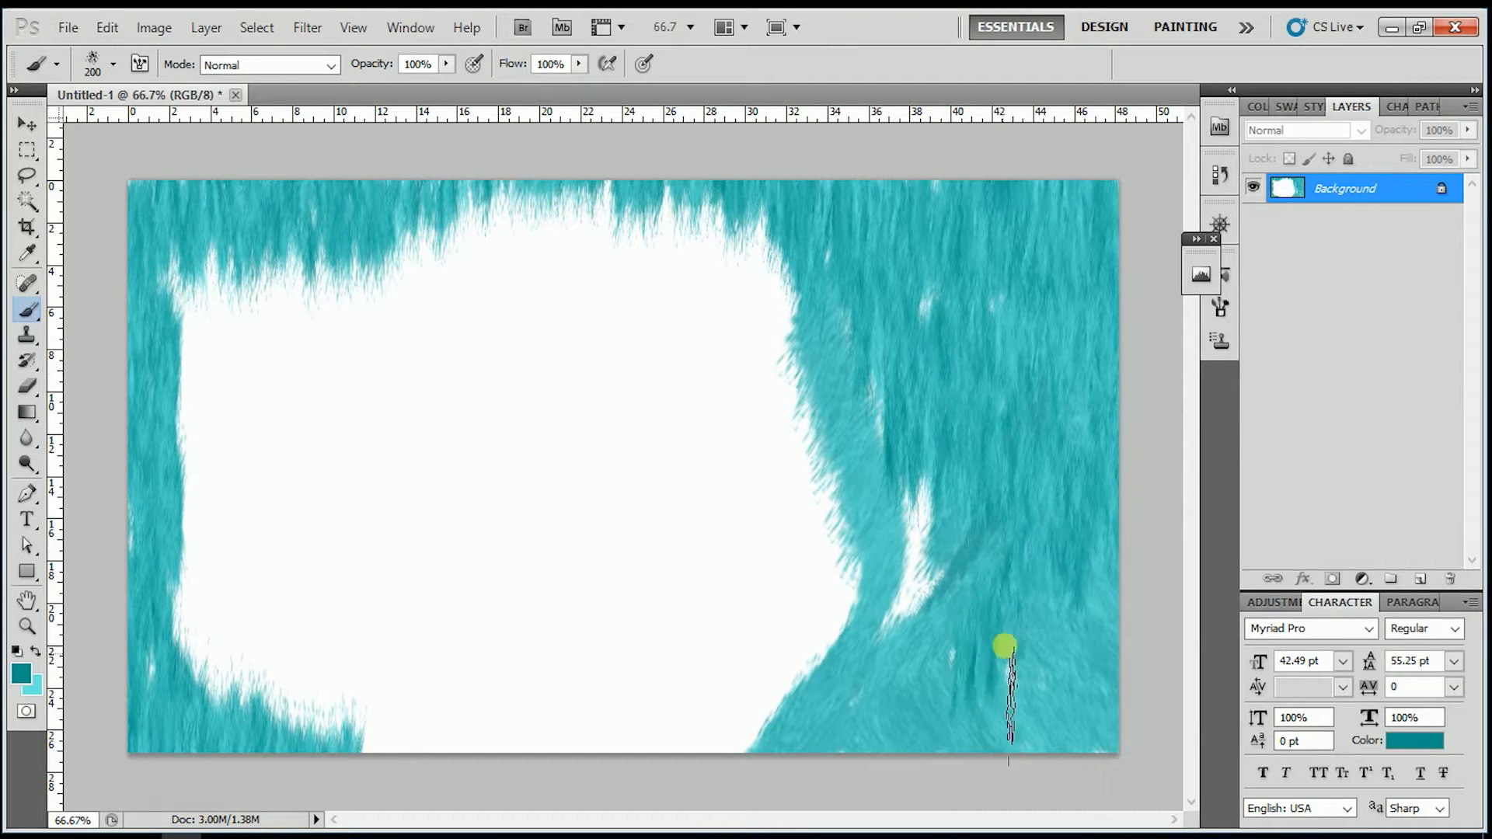
On a new layer, darken the cave's top-left edge with teal strokes
key("ctrl+shift+alt+n")
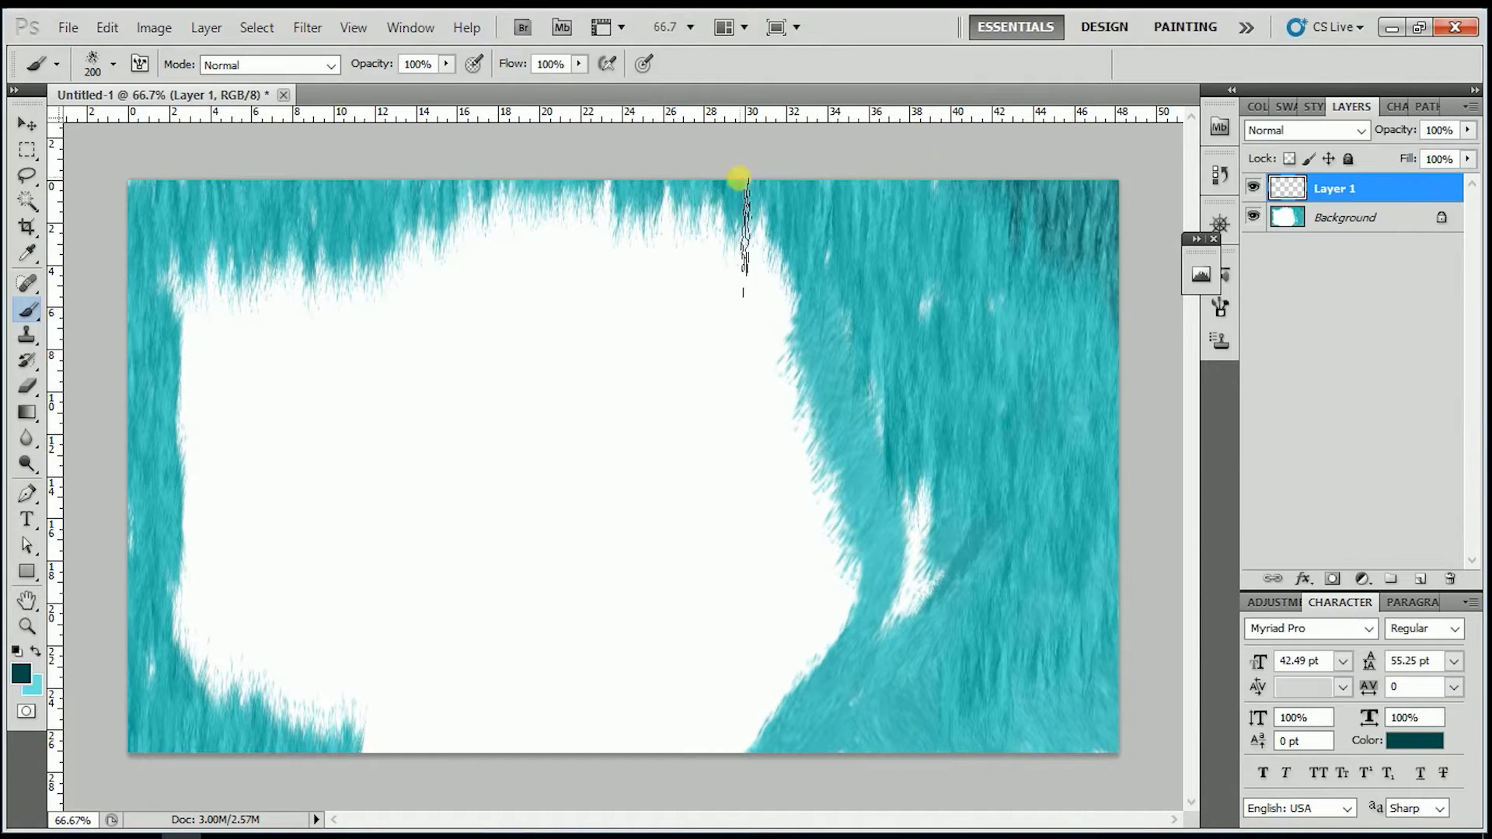
left_click(31, 684)
key("Return")
key("b")
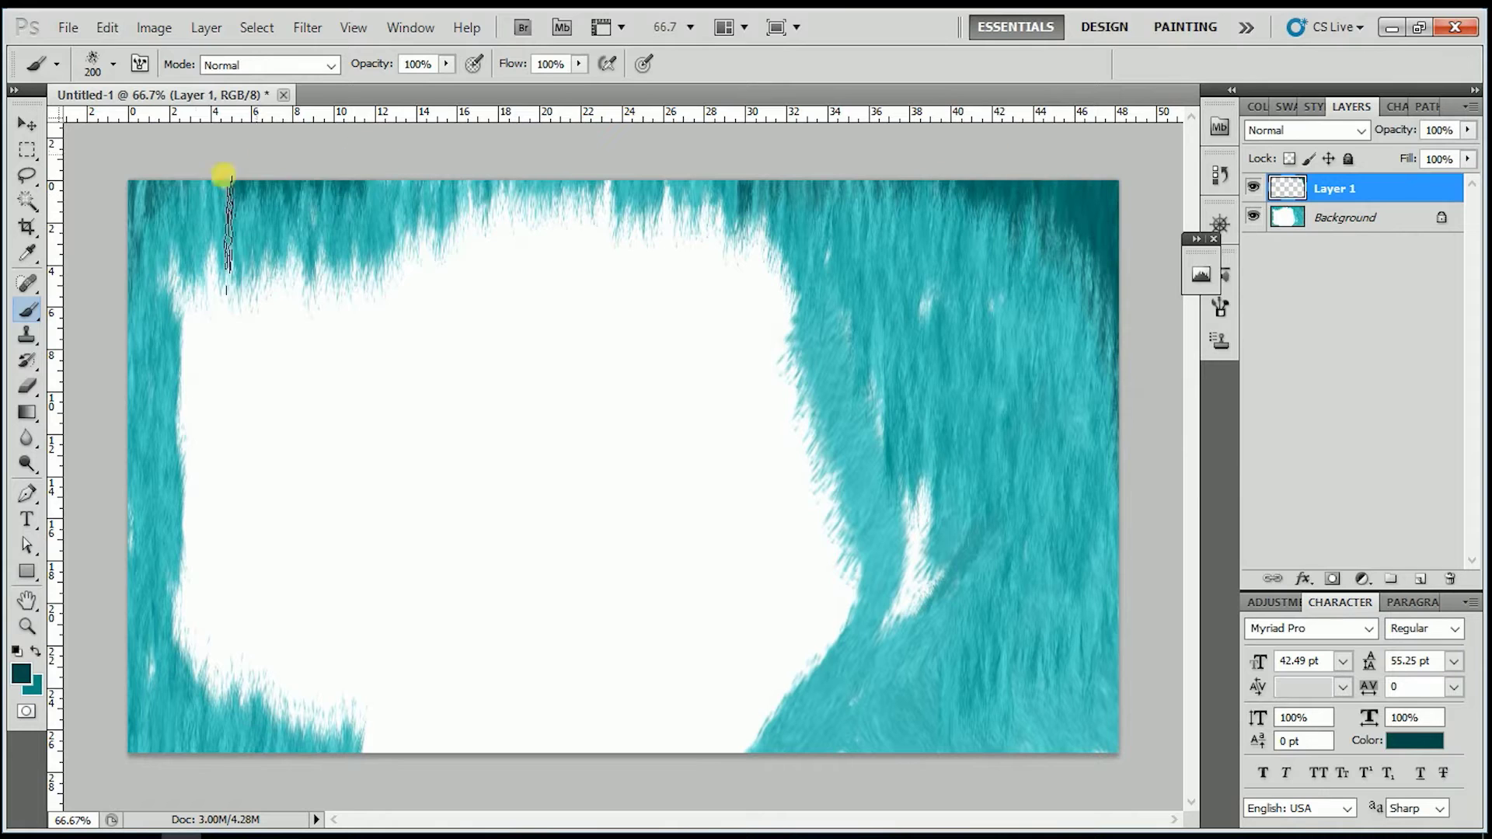
left_click_drag(217, 173, 155, 229)
key("x")
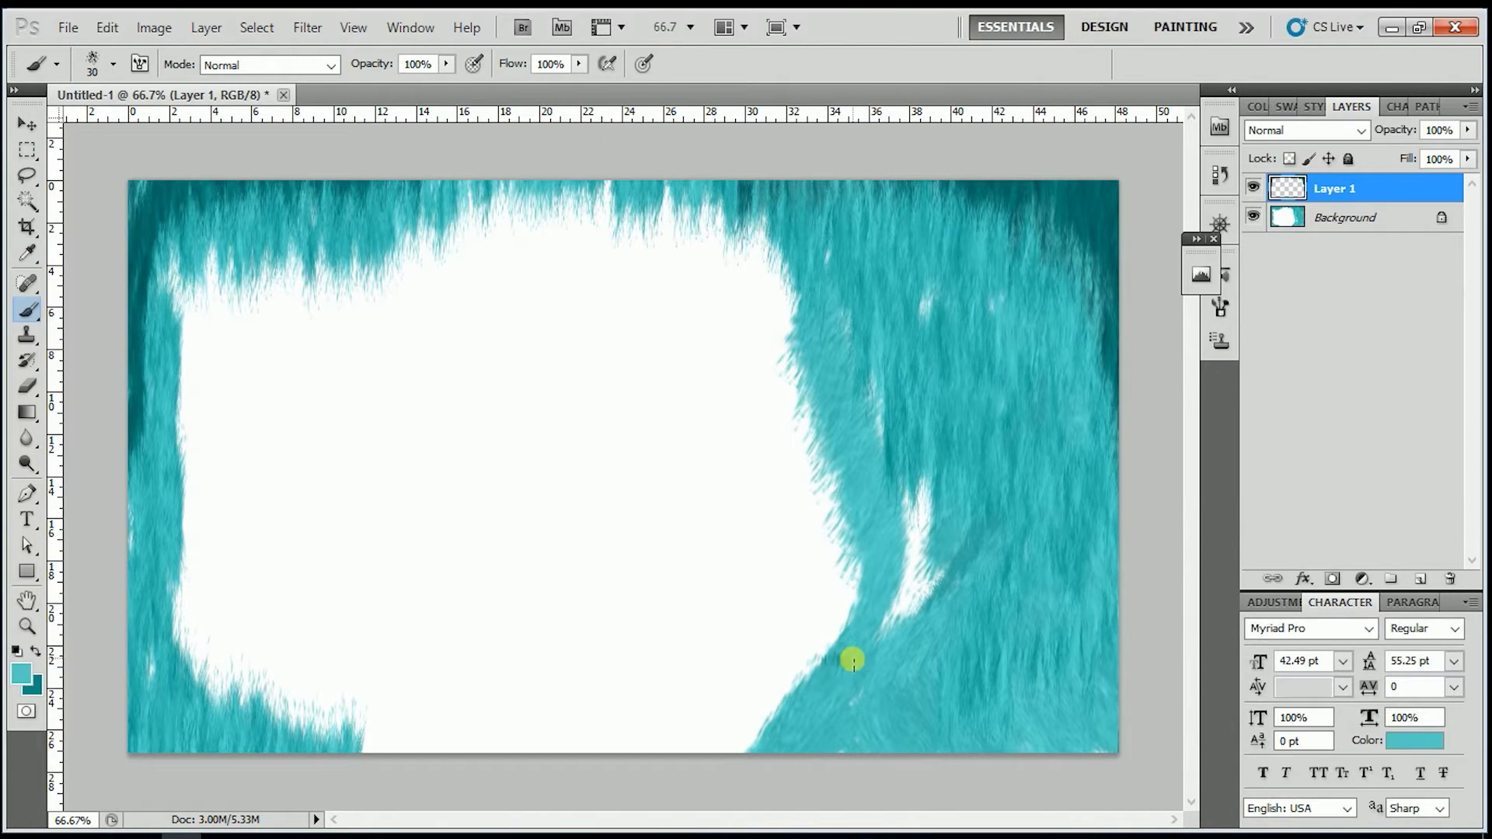
Add another layer, sample a darker teal, and apply a Box Blur
key("ctrl+shift+alt+n")
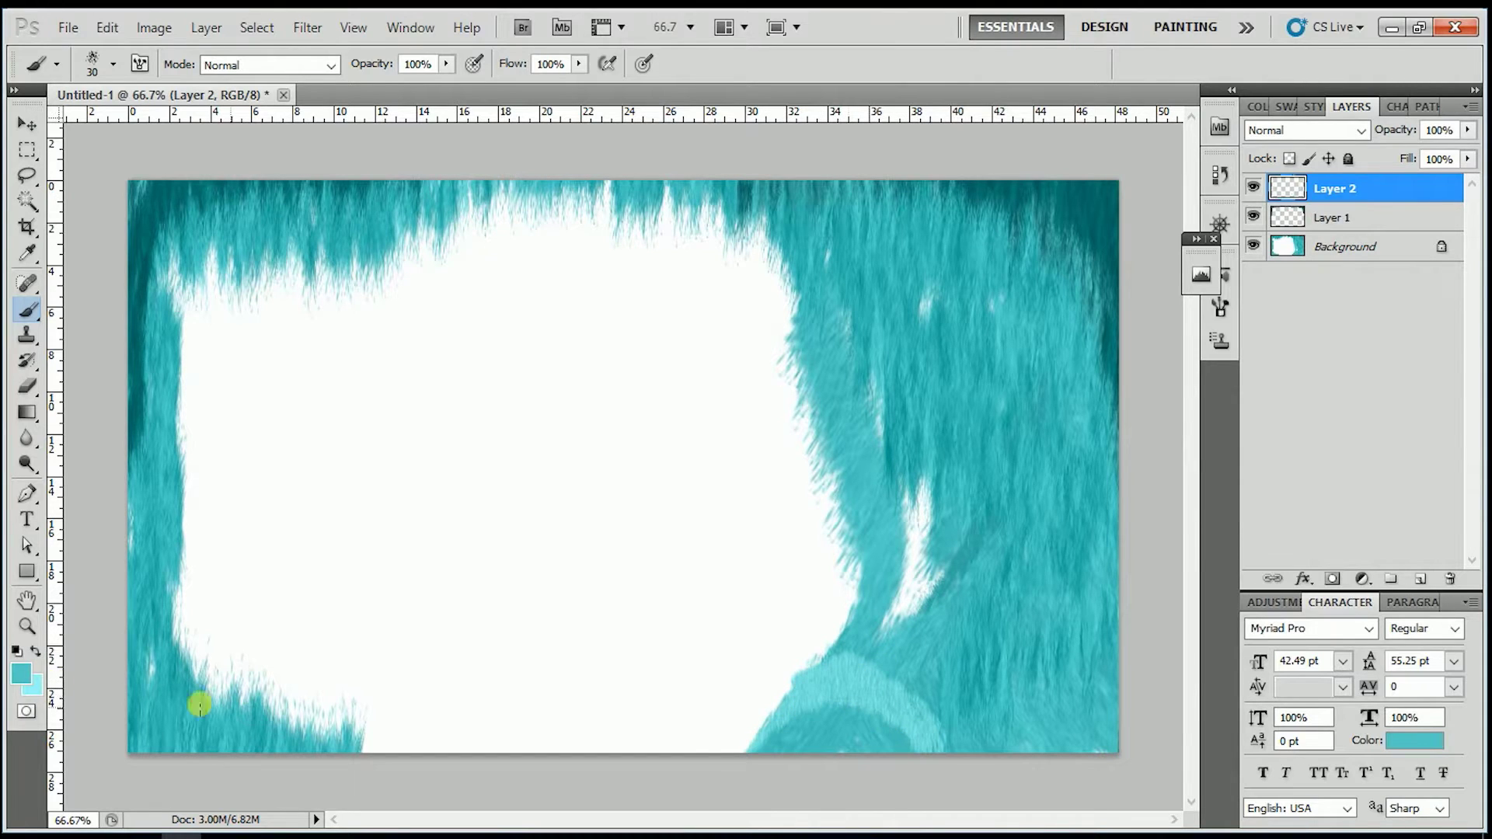
left_click(856, 719, "alt")
left_click(306, 27)
left_click(598, 293)
key("Escape")
Paint a light-teal patch at the bottom right of the cave
key("i")
left_click(21, 672)
key("Return")
key("b")
mouse_move(893, 734)
left_mouse_down()
mouse_move(838, 734)
mouse_move(979, 699)
left_mouse_up()
Duplicate the light-teal patch layer and shift the copy's hue with Hue/Saturation
key("v")
key("ctrl+j")
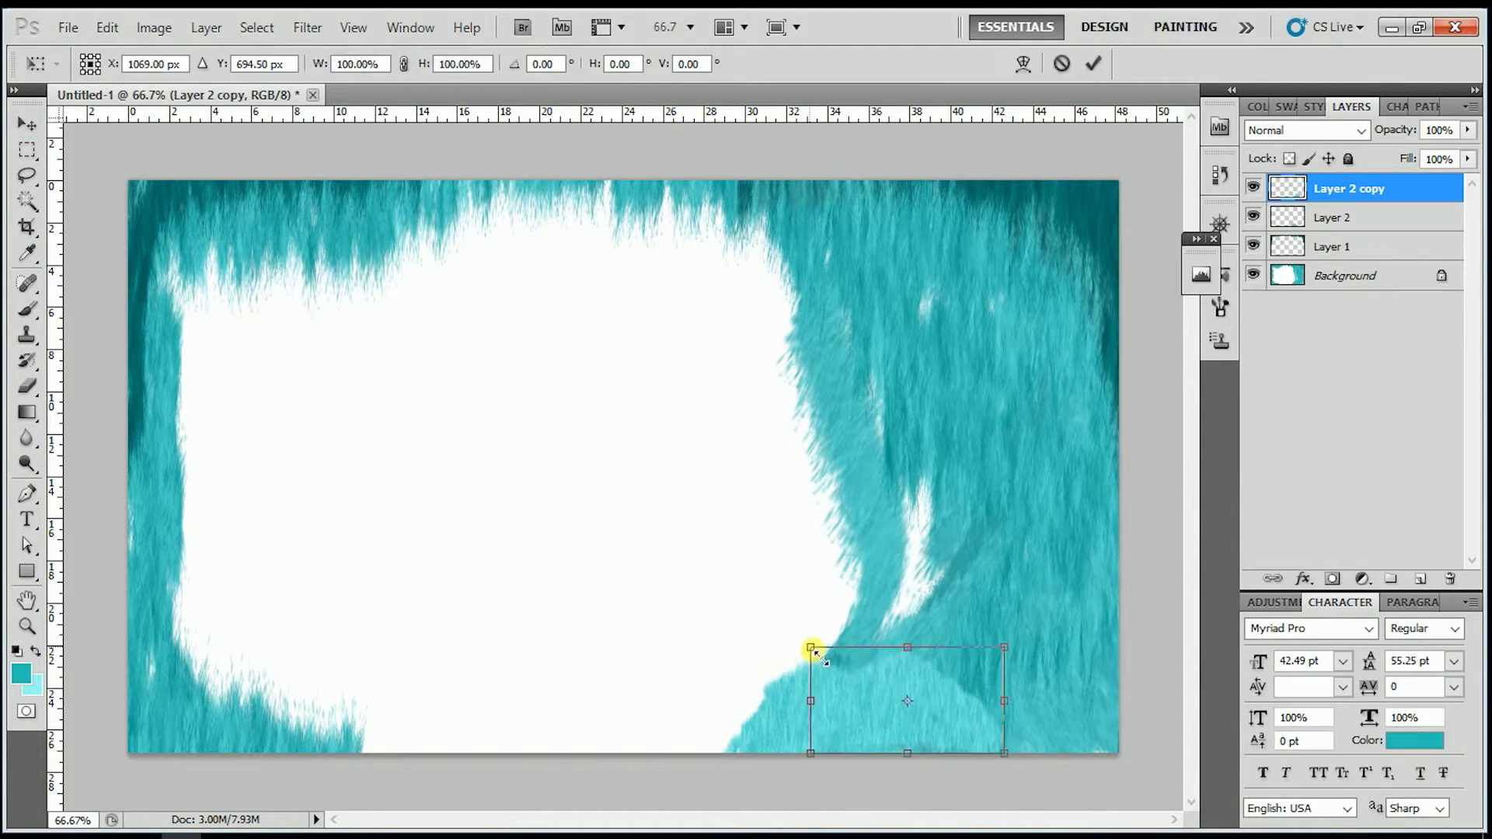
key("i")
key("ctrl+u")
left_click_drag(1097, 394, 1062, 399)
key("Escape")
Brighten the copied patch's midtones with Levels, then add a new Layer 3
key("ctrl+l")
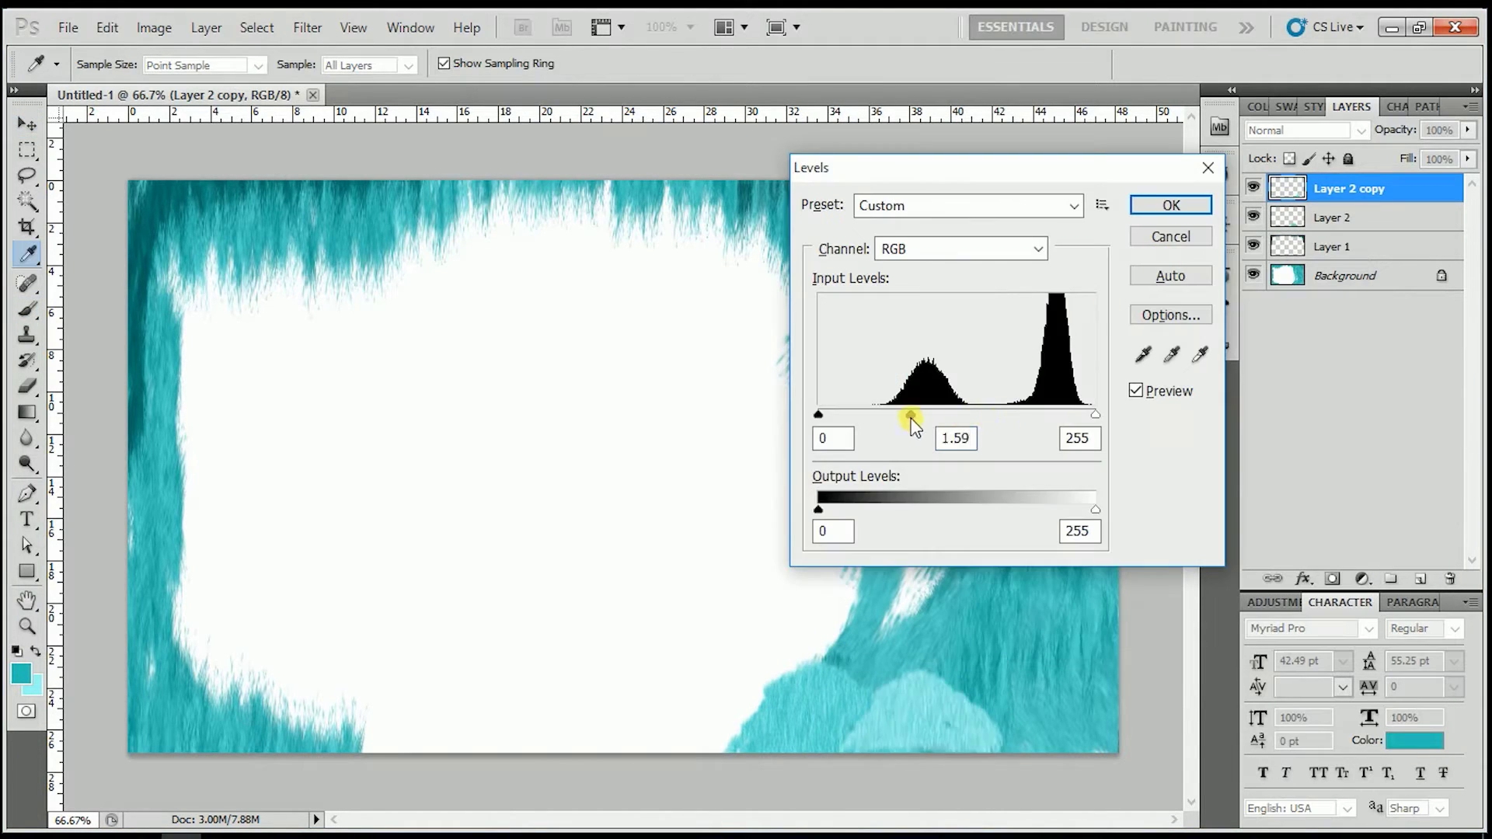
key("Escape")
key("alt+bracketleft")
key("ctrl+l")
left_click_drag(958, 413, 919, 414)
key("Tab")
key("Return")
key("v")
key("b")
key("ctrl+shift+alt+n")
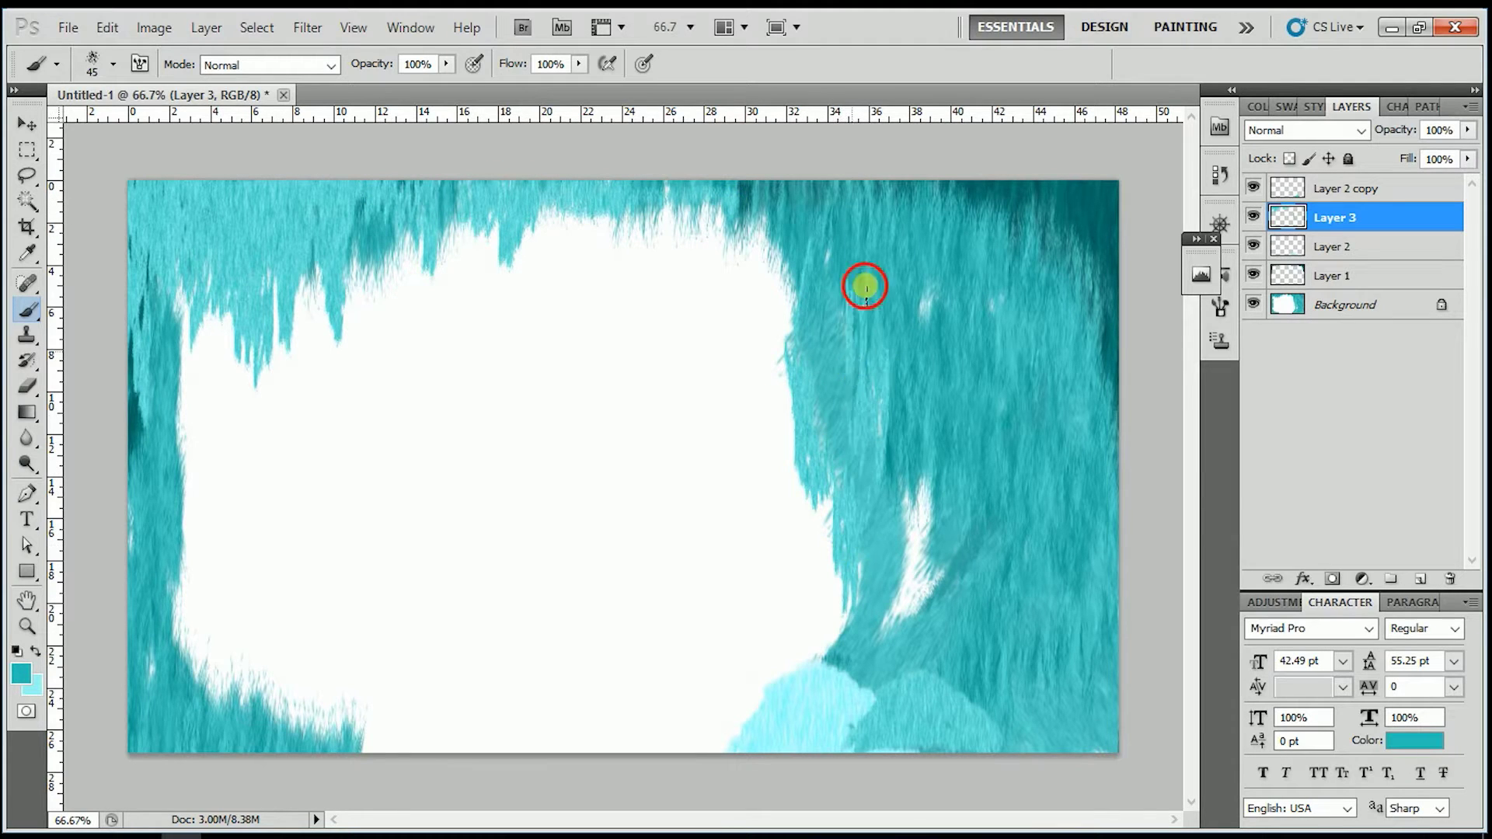
Paint teal icicle streaks over the right side and adjust the brush tip angle
mouse_move(857, 313)
left_mouse_down()
mouse_move(916, 566)
mouse_move(1065, 622)
mouse_move(1052, 656)
mouse_move(1131, 629)
left_mouse_up()
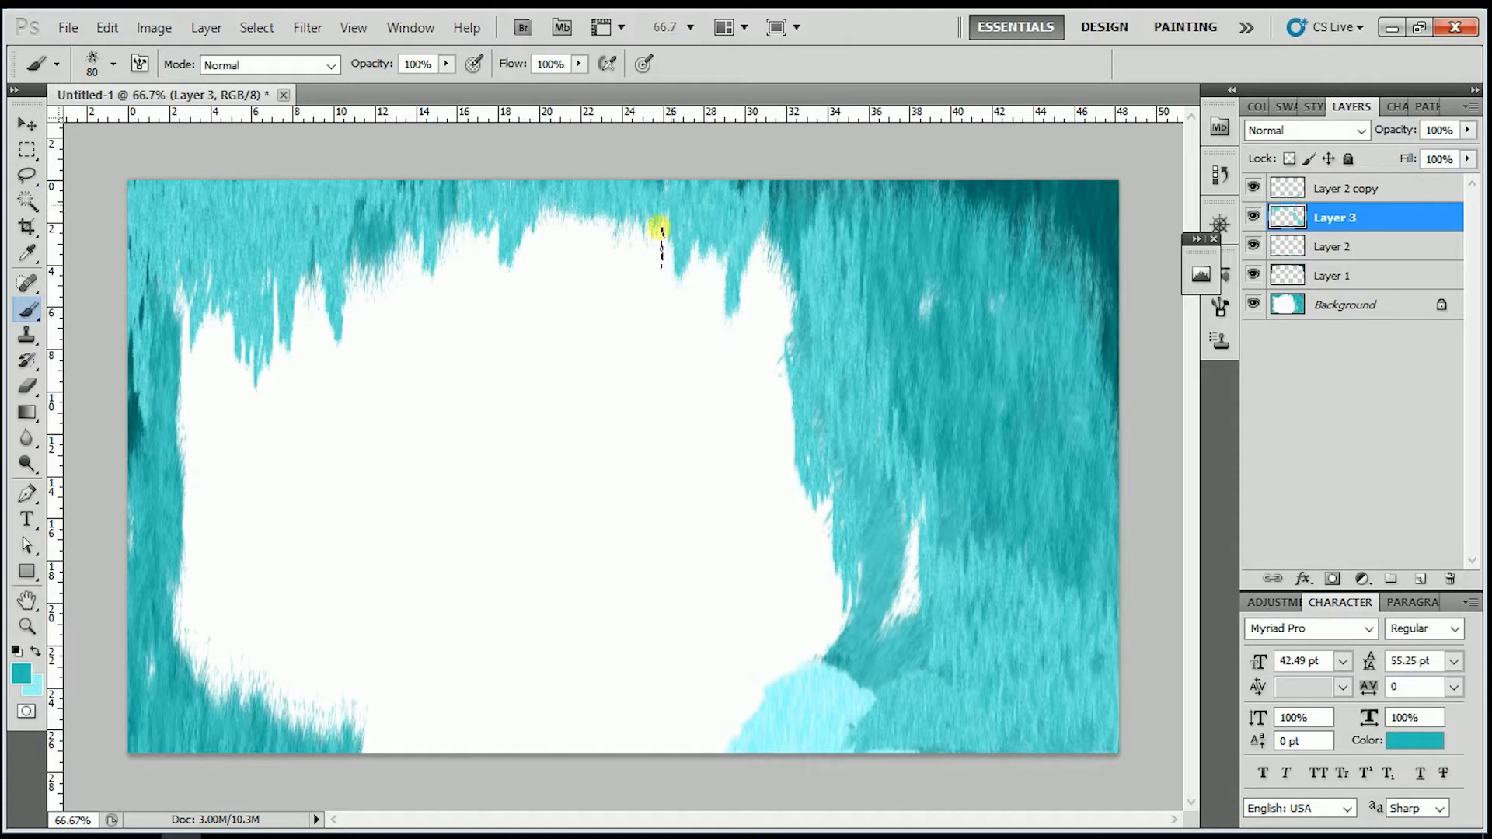
key("F5")
left_click_drag(1142, 466, 1149, 490)
key("F5")
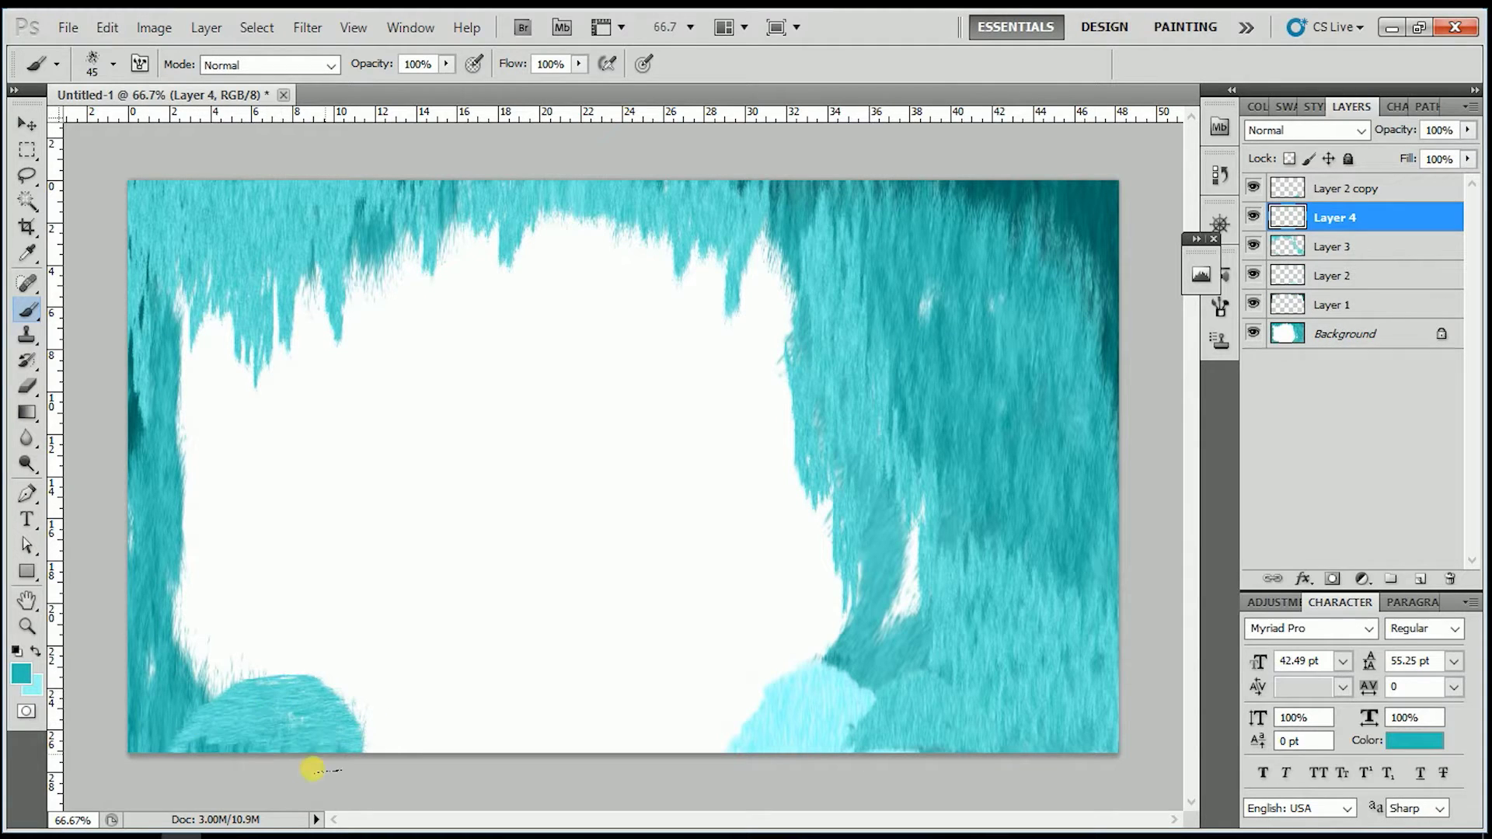
On a new layer, paint a rounded teal rock at the bottom left
key("ctrl+shift+n")
key("Return")
left_click(21, 673)
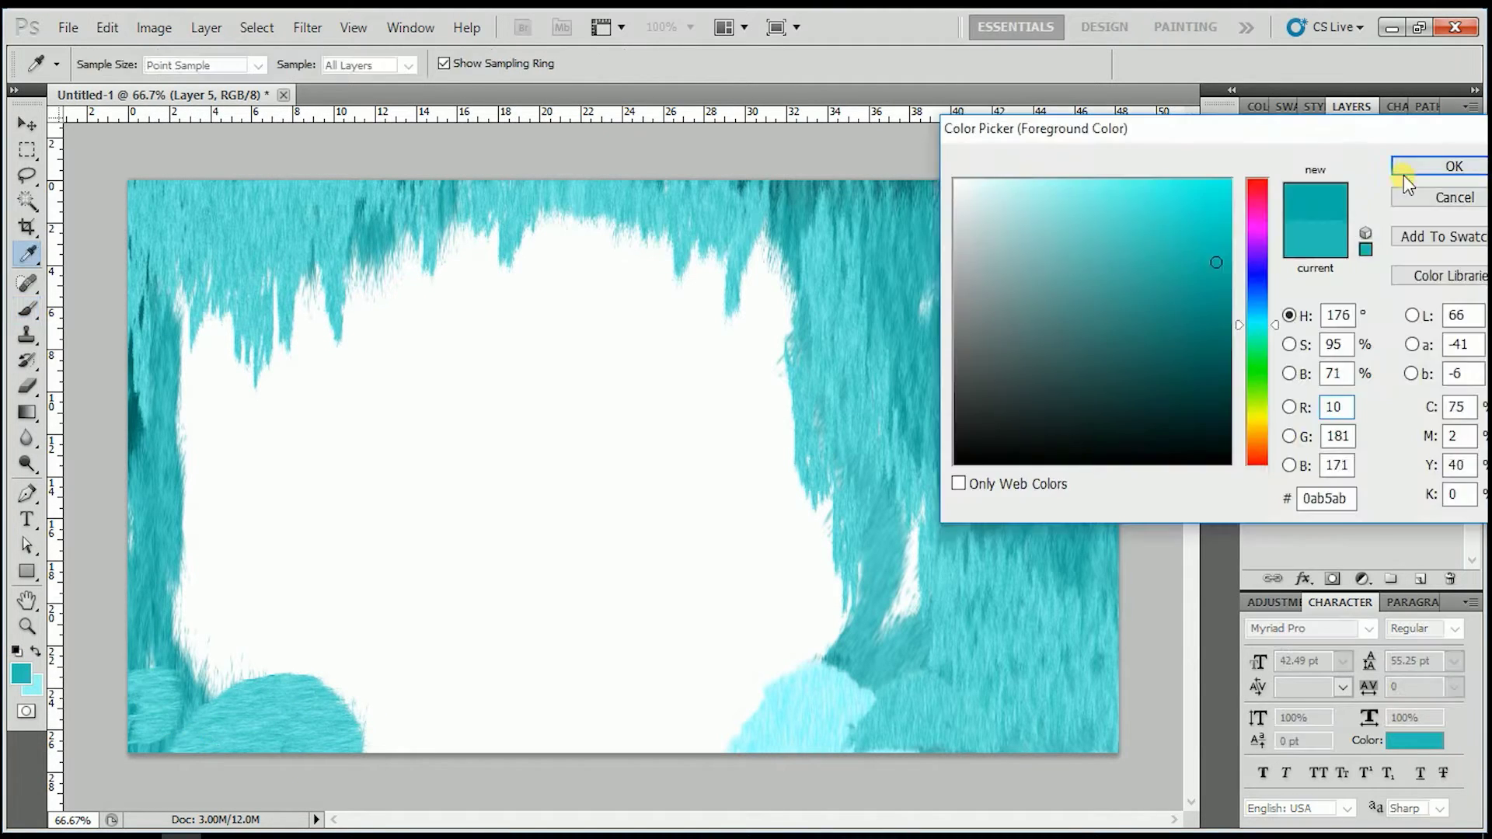
left_click(1449, 166)
left_click_drag(160, 693, 121, 729)
Adjust the rock with Levels, move Layer 5 below Layer 4, and Box Blur it
key("v")
key("ctrl+l")
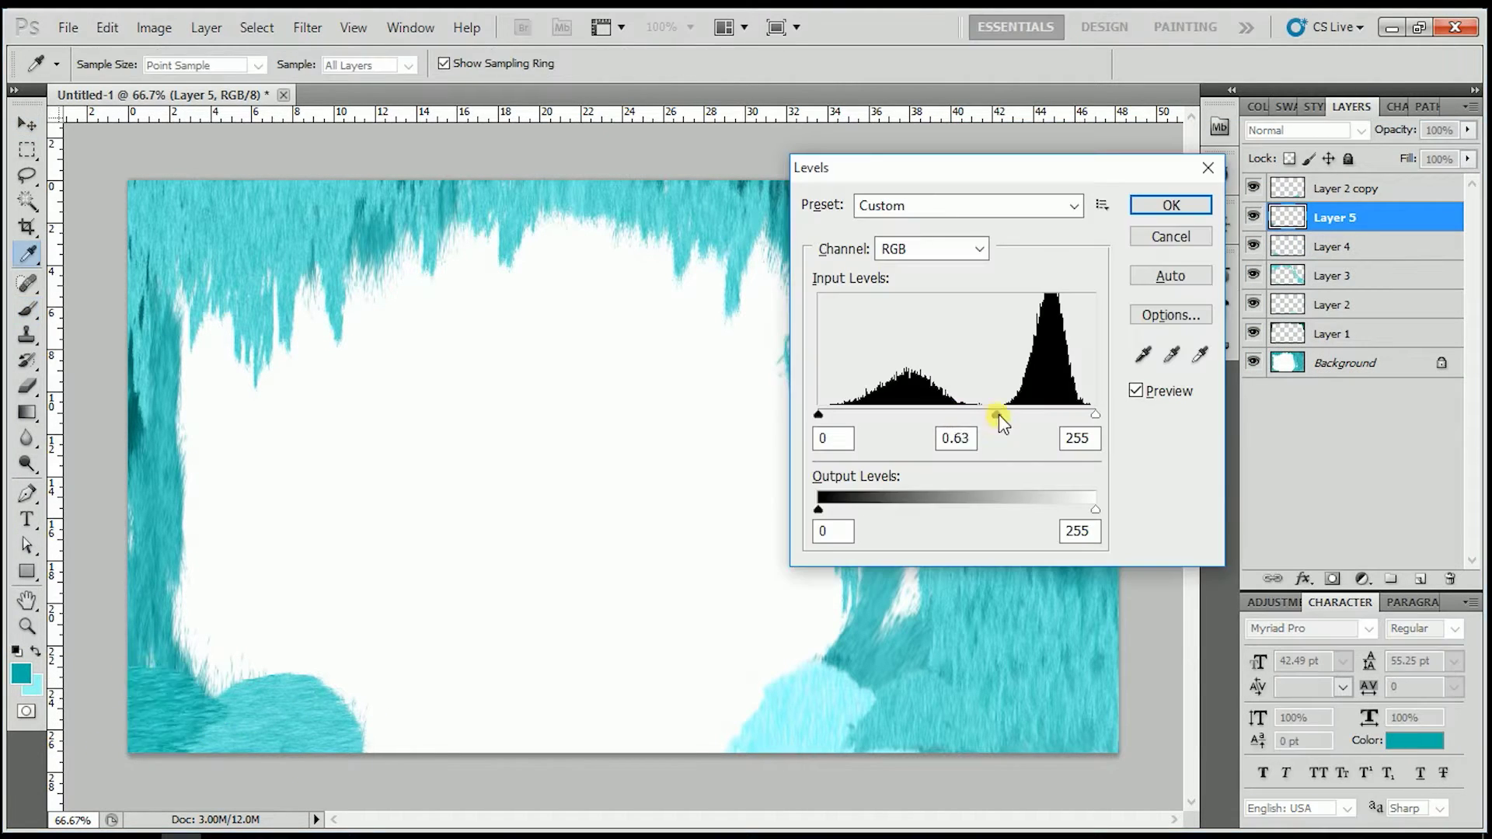
key("Escape")
key("ctrl+bracketleft")
left_click(307, 27)
key("Escape")
left_click(410, 501)
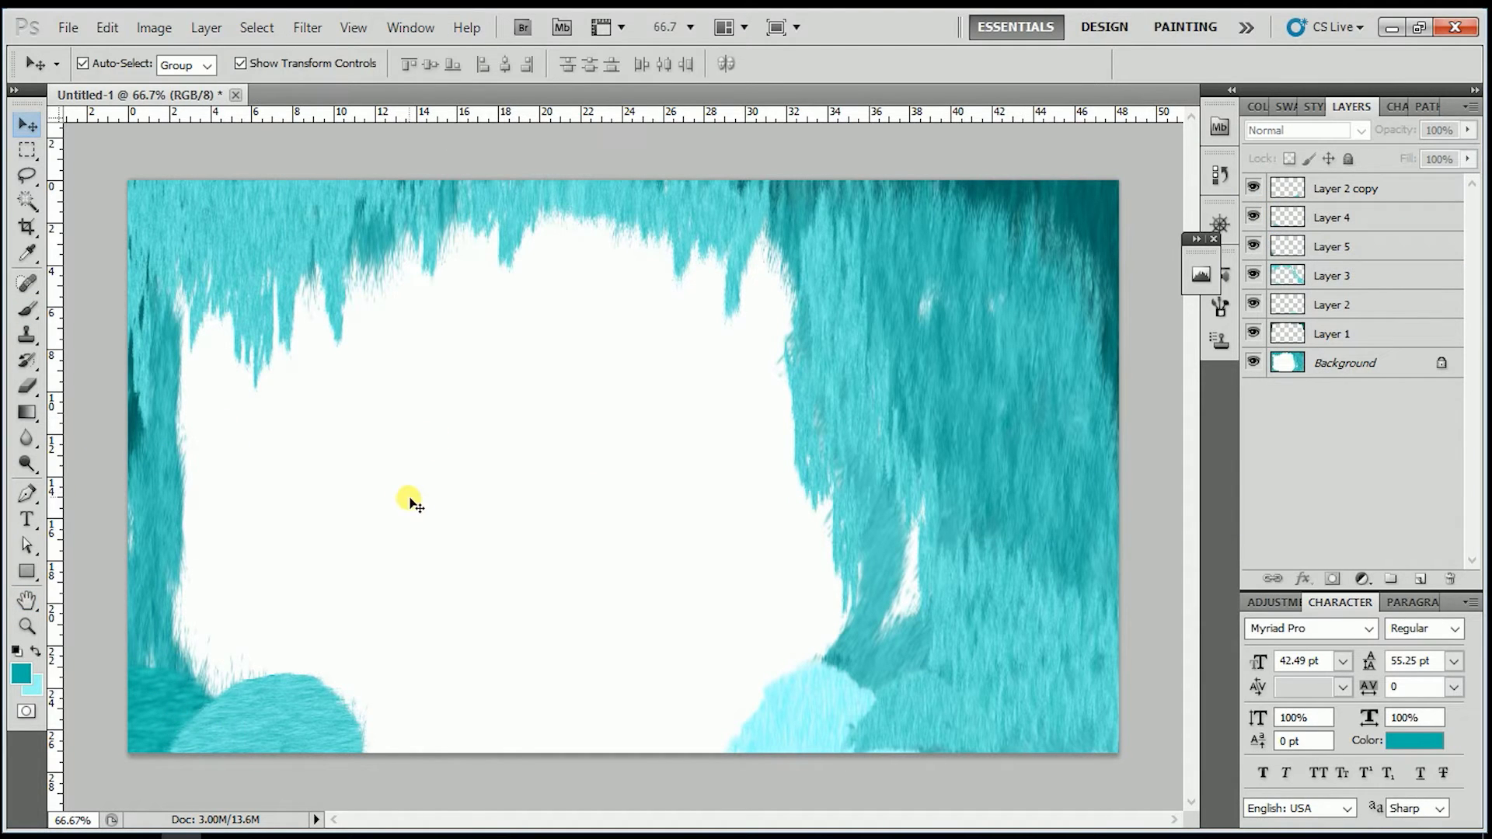
On a new top layer, paint a wide dark-teal band down the right side
key("ctrl+shift+n")
key("Return")
key("b")
key("F5")
key("F5")
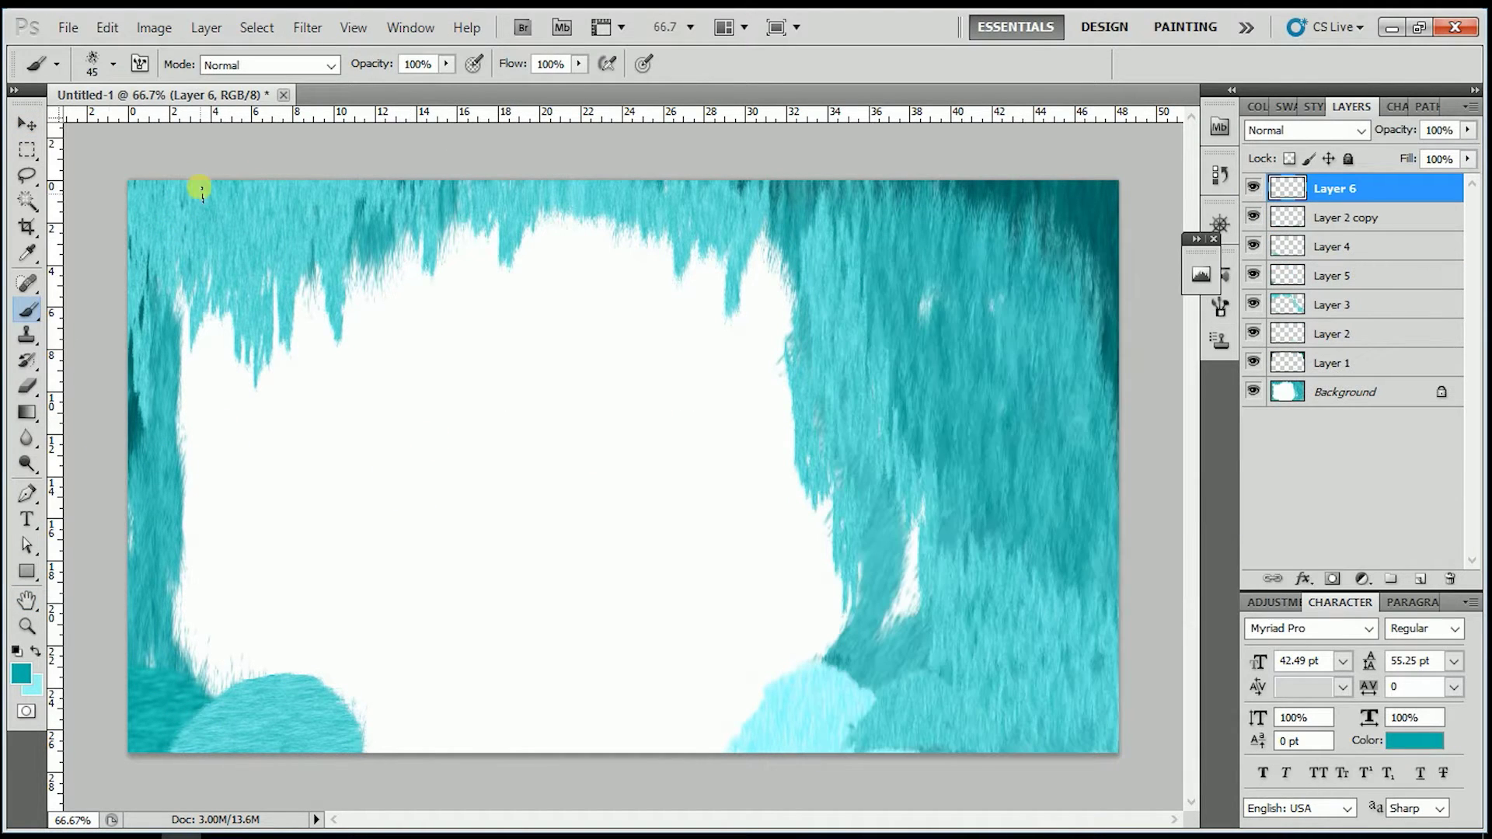
left_click(31, 684)
key("Return")
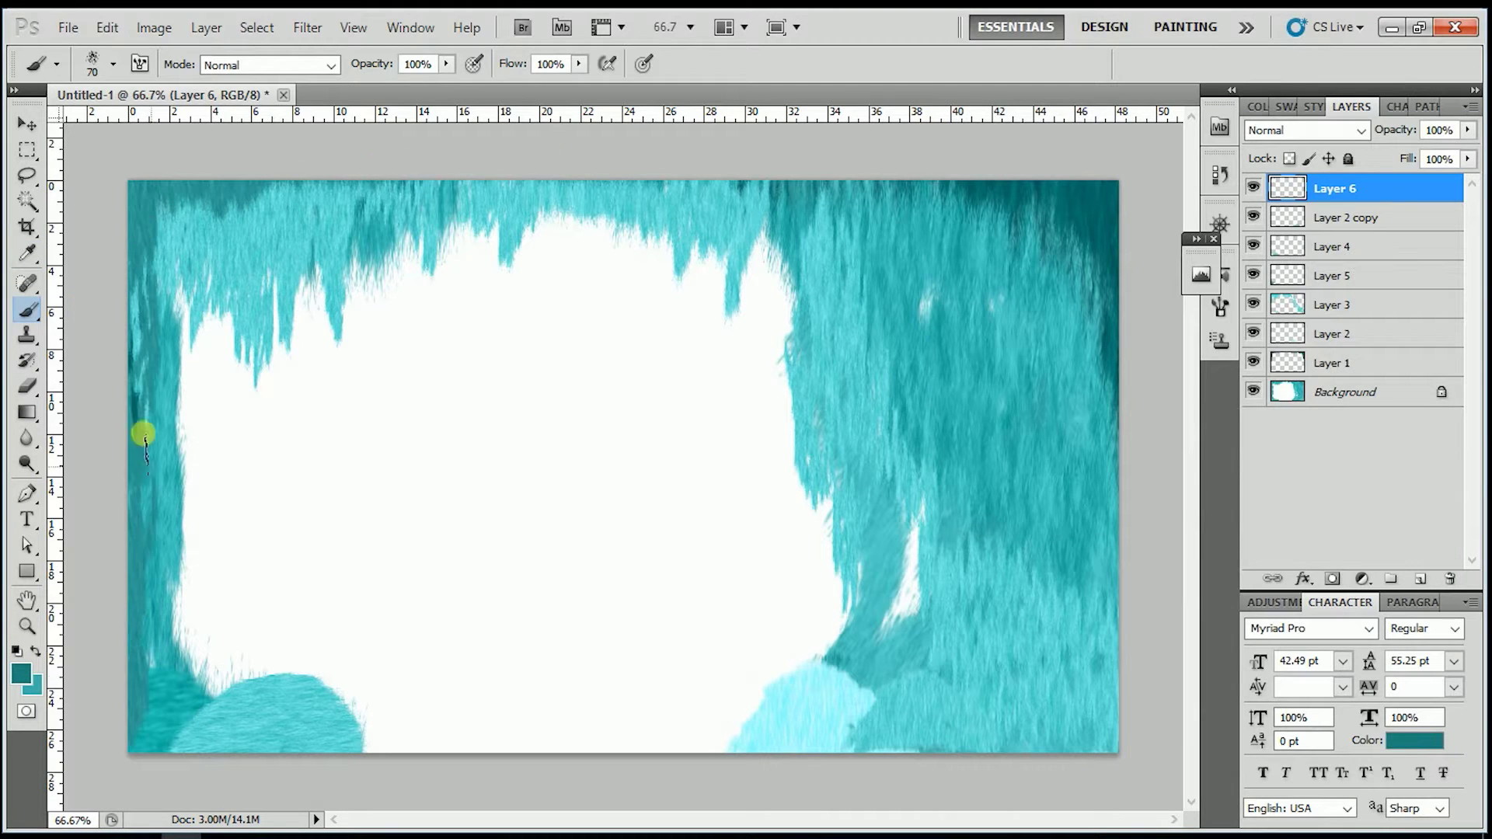
key("bracketright")
key("bracketright")
key("bracketright")
mouse_move(1070, 523)
left_mouse_down()
mouse_move(992, 300)
mouse_move(961, 622)
mouse_move(1012, 333)
mouse_move(1039, 341)
left_mouse_up()
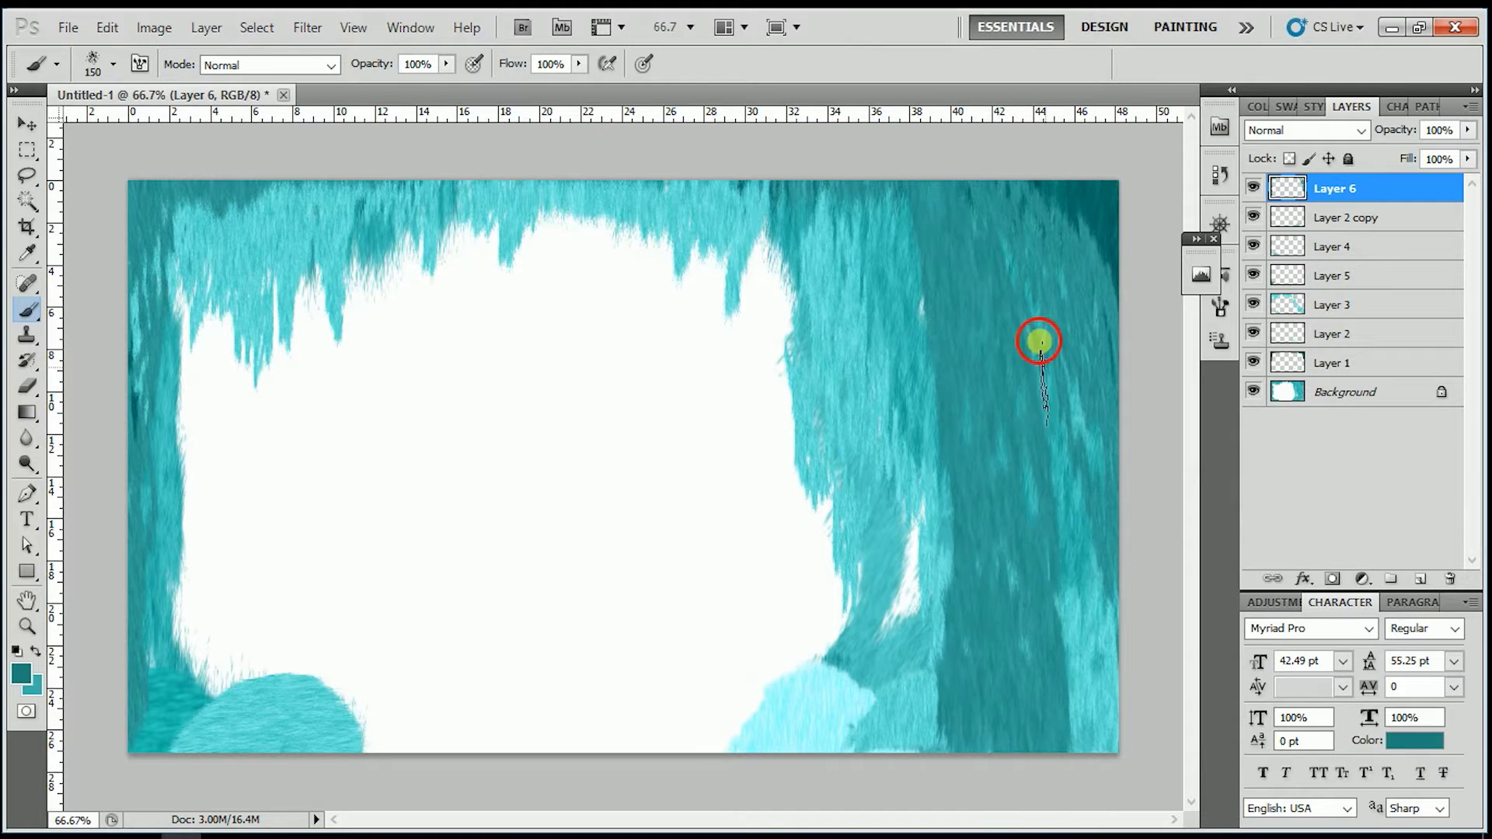
left_click_drag(1051, 229, 892, 459)
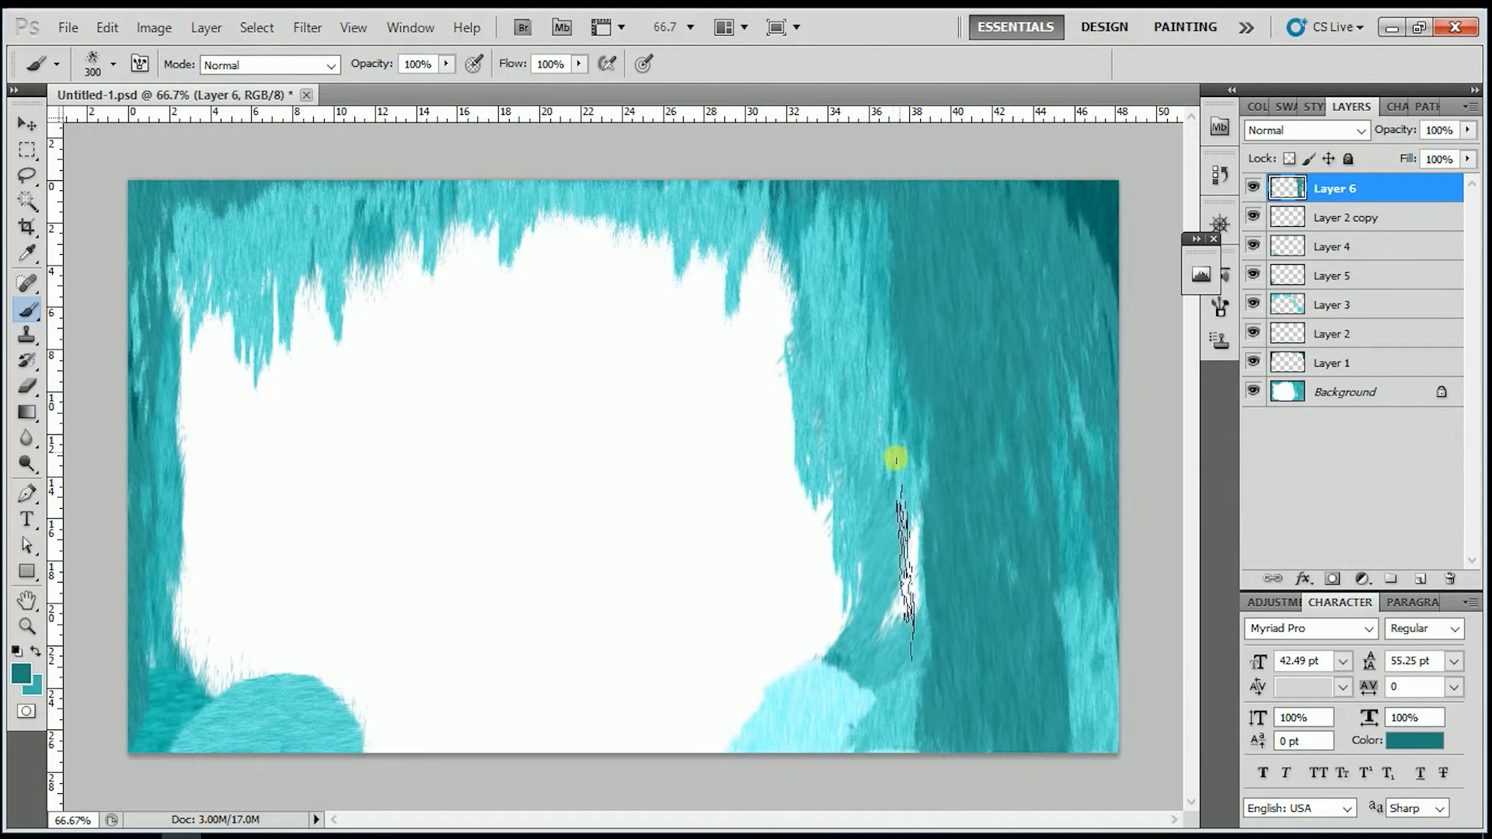
Add more darker teal to the right wall with a bigger brush and Box Blur it
left_click(22, 673)
key("Return")
key("bracketright")
key("bracketright")
key("bracketright")
left_click_drag(1098, 377, 1074, 611)
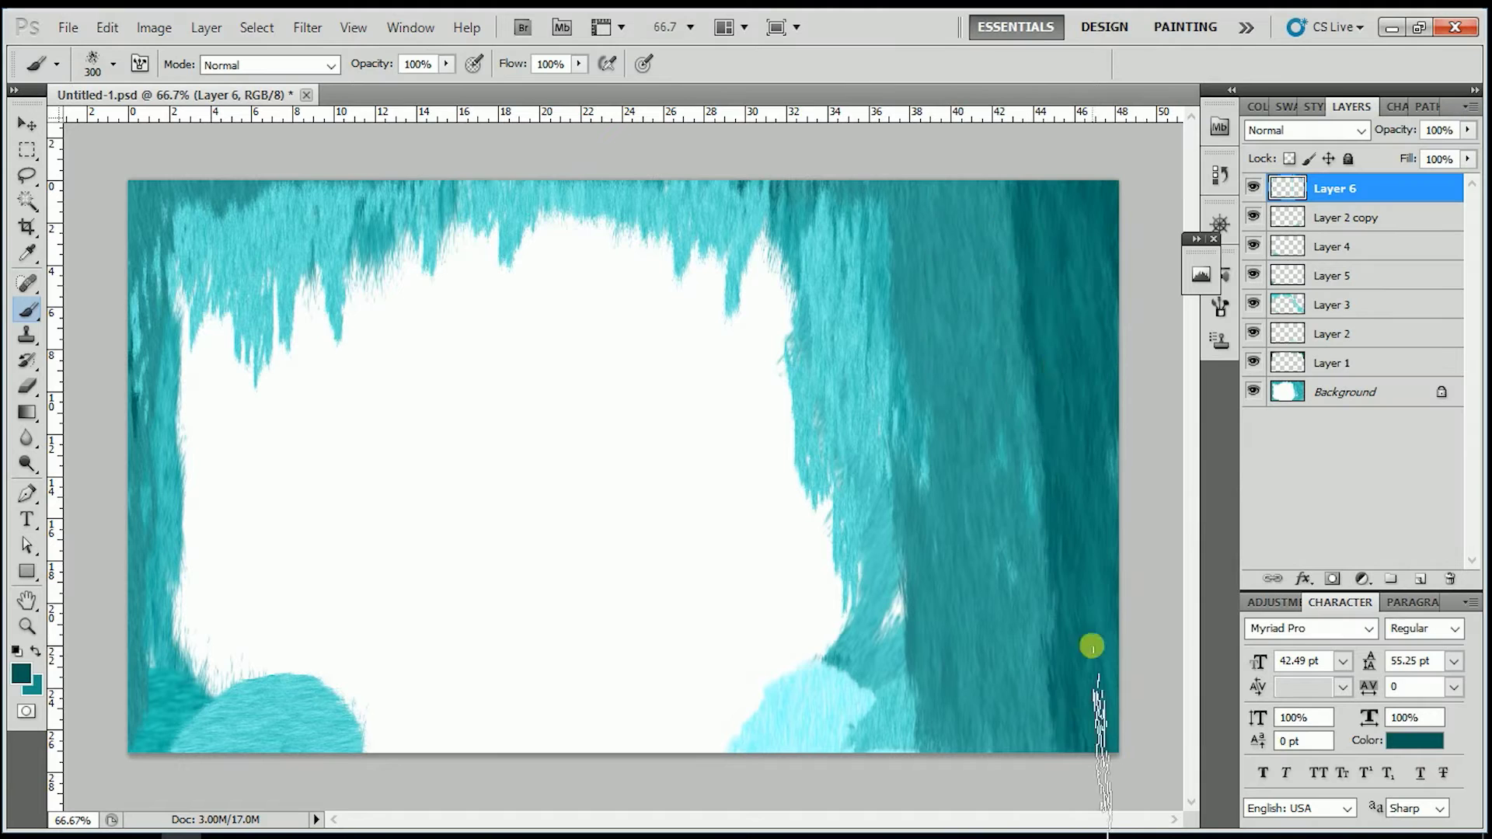
left_click(308, 28)
left_click(602, 309)
left_click(469, 178)
Paint additional vertical dark-teal streaks on the right ice wall
left_click_drag(932, 349, 1049, 190)
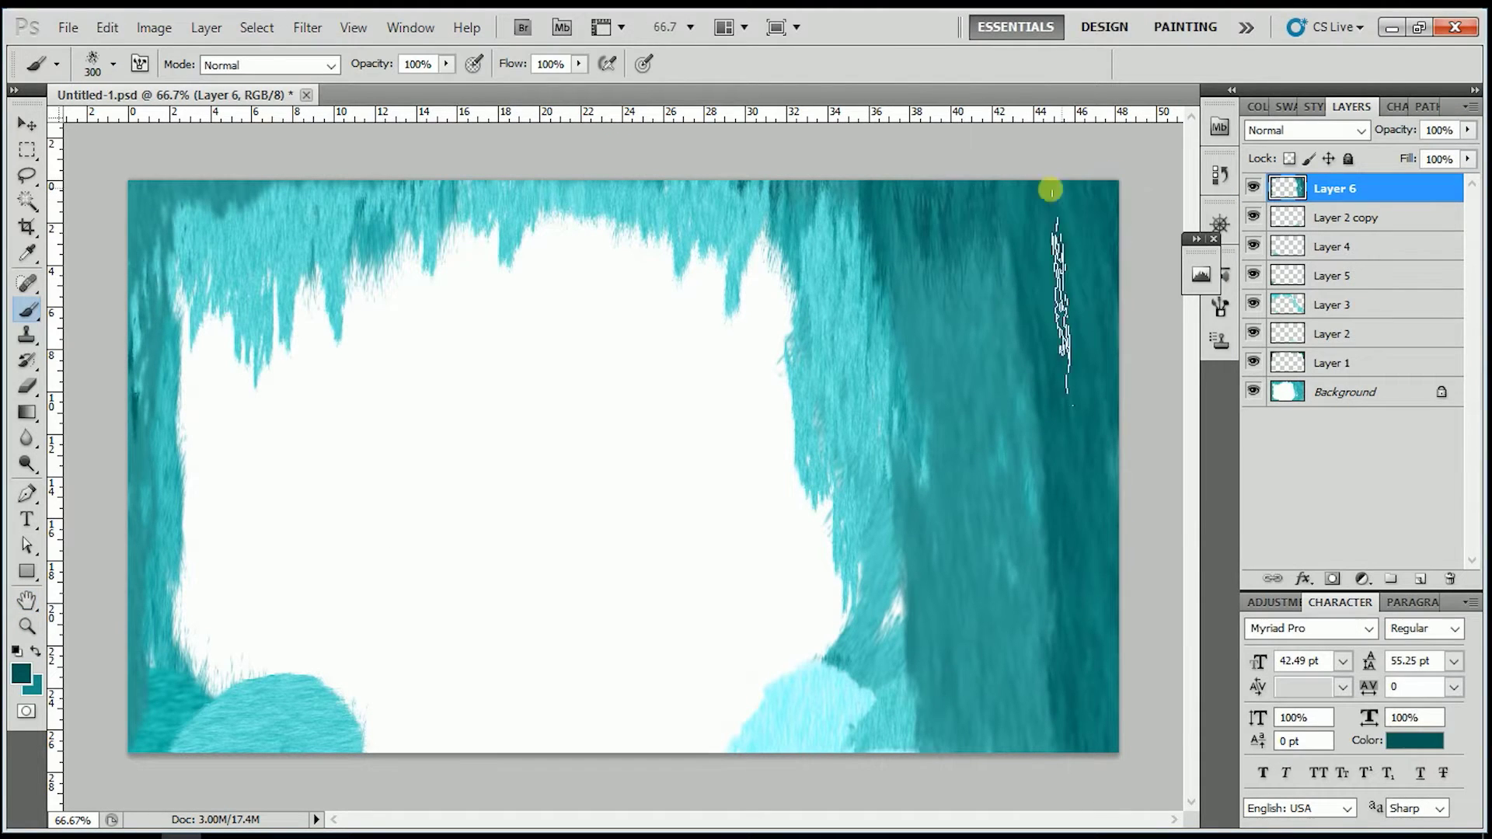
left_click(22, 672)
key("Return")
left_click_drag(1030, 593, 974, 297)
left_click_drag(905, 544, 917, 287)
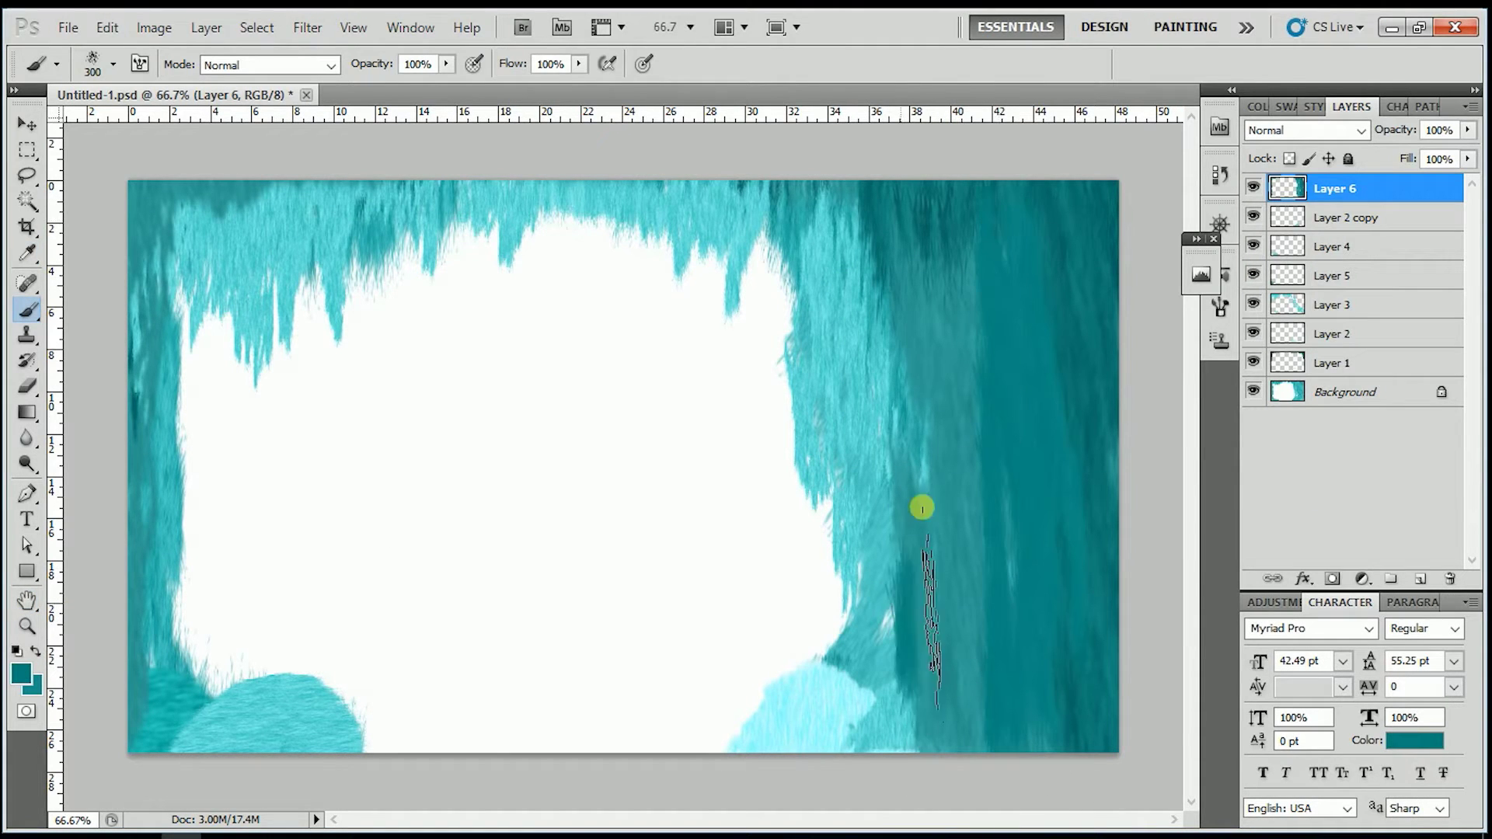
Add a new lake layer and set light cyan working colours
key("ctrl+shift+alt+n")
left_click(22, 672)
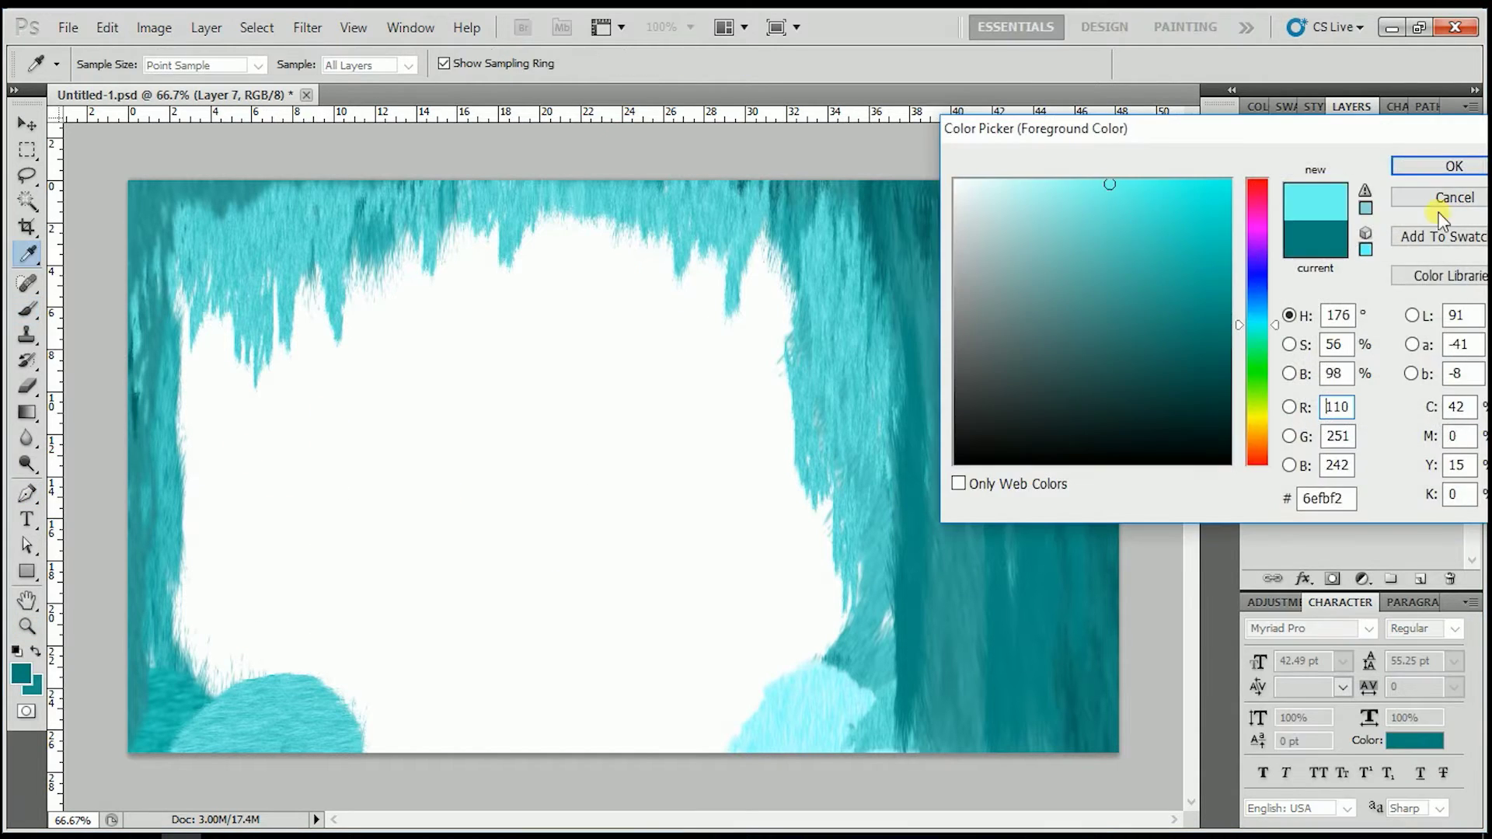
key("Return")
left_click_drag(792, 458, 575, 494)
left_click(32, 684)
left_click(1253, 188)
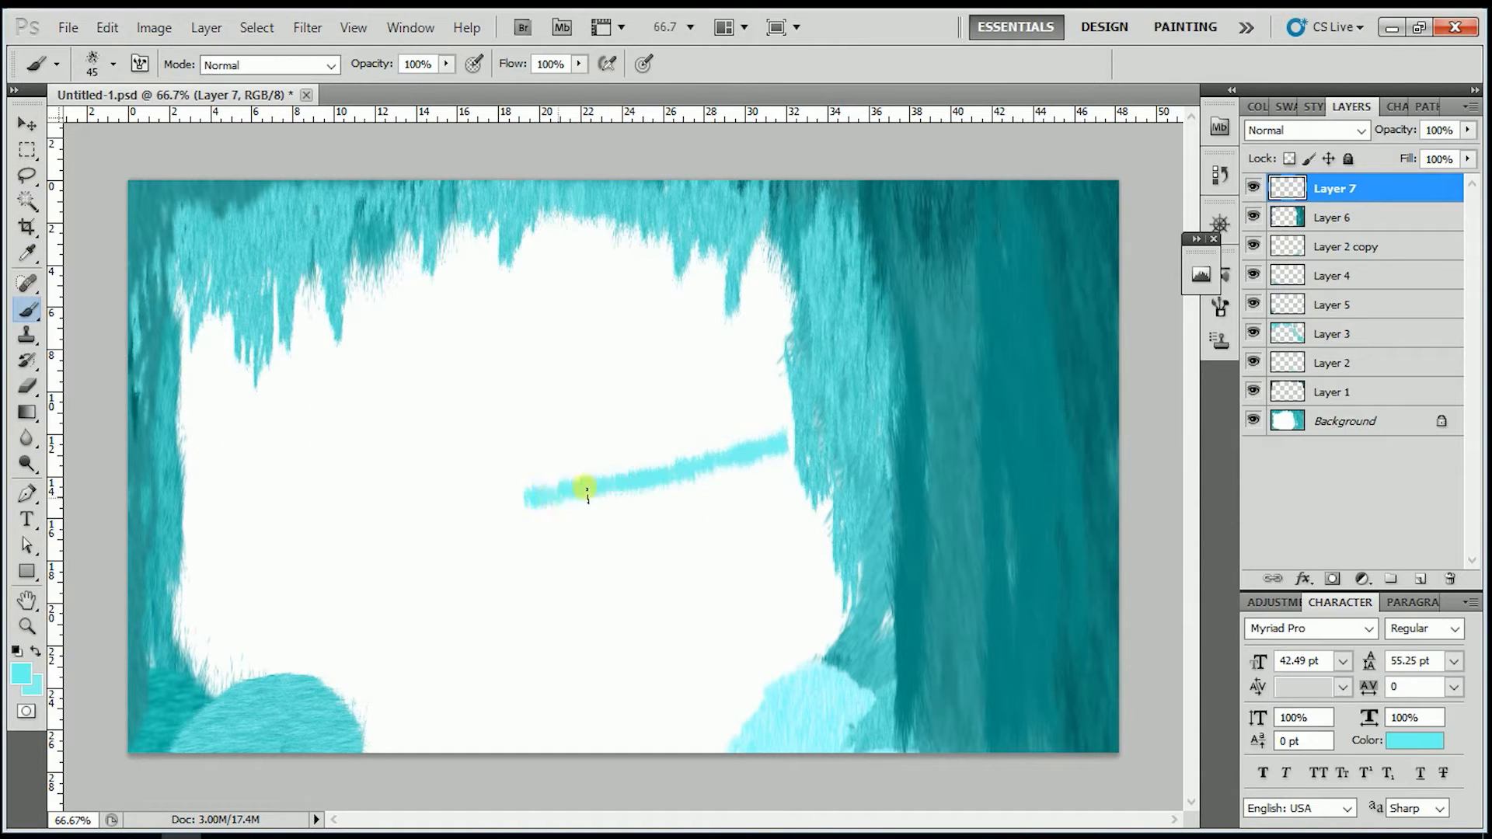
Convert the Background to a layer, delete its white centre, and move Layer 7 down
key("ctrl+shift+bracketleft")
key("w")
left_click(466, 399)
key("Delete")
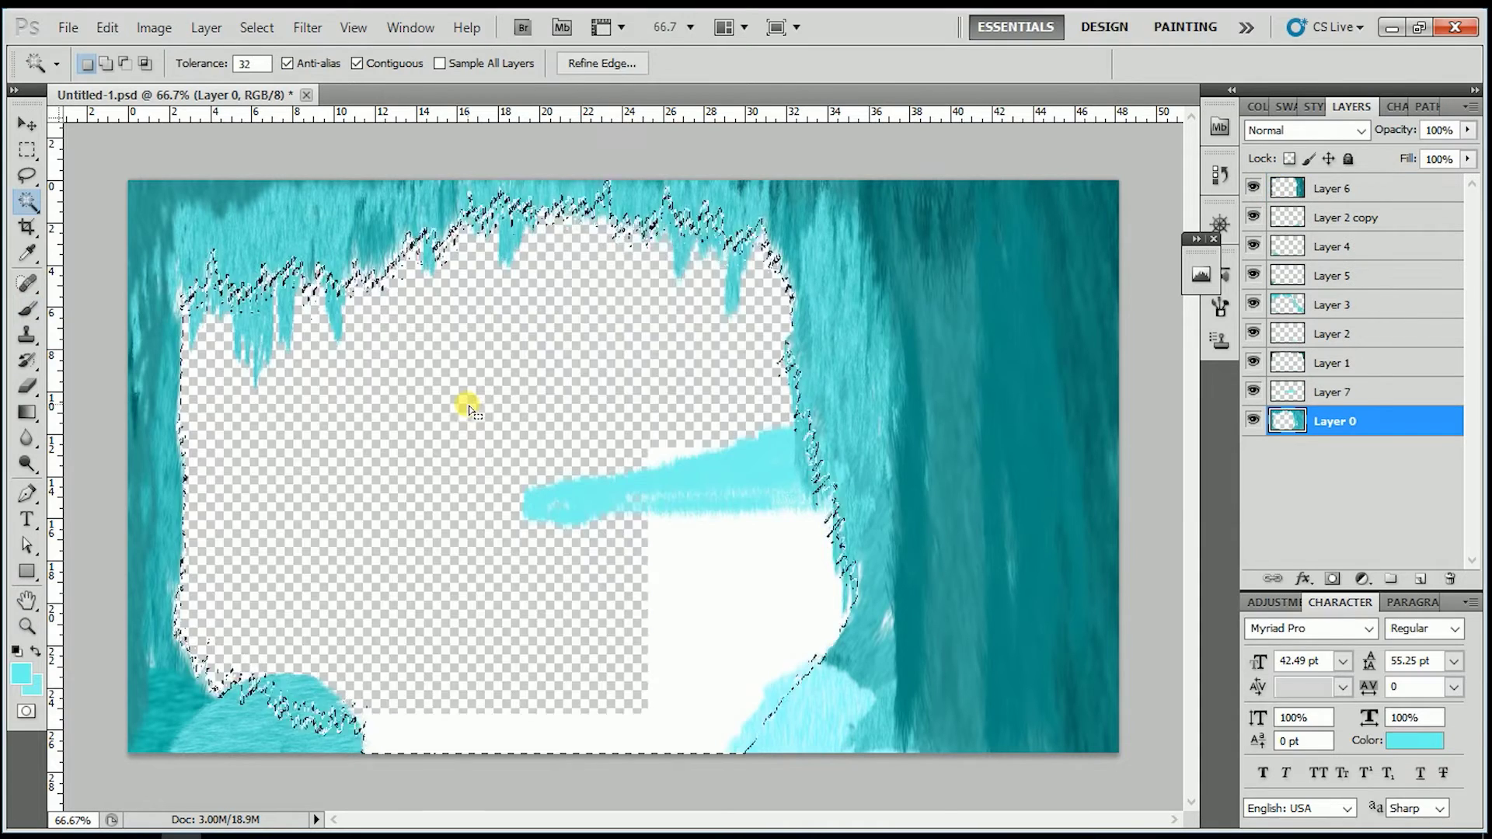
key("ctrl+shift+alt+n")
key("alt+BackSpace")
left_click(1253, 421)
Brush wide light-cyan bands across the lower canvas to form the frozen lake
key("v")
left_click(788, 480)
left_click(32, 684)
key("Return")
key("b")
mouse_move(777, 443)
left_mouse_down()
mouse_move(572, 516)
mouse_move(719, 493)
mouse_move(526, 501)
left_mouse_up()
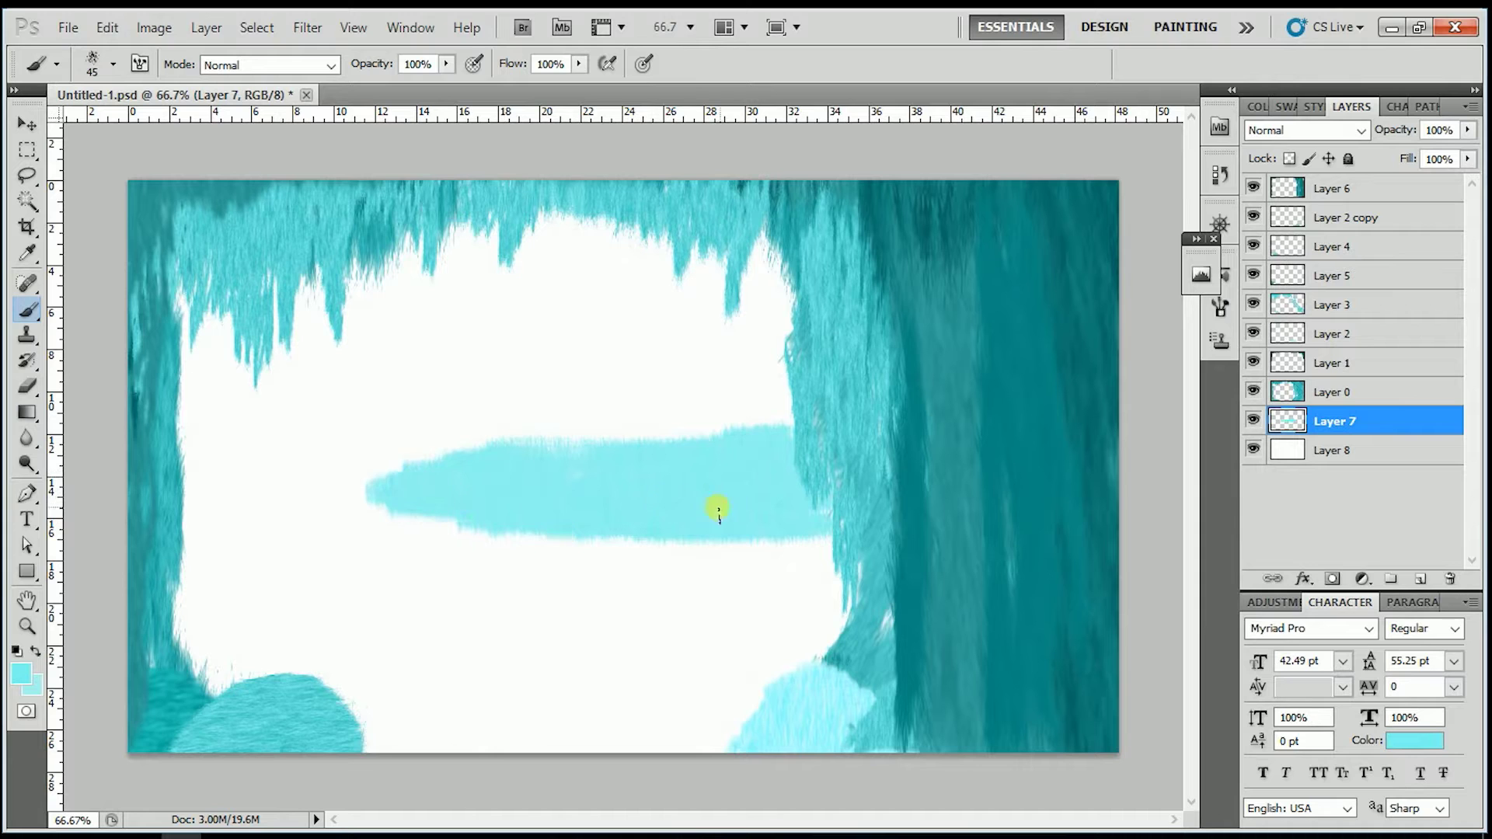
mouse_move(610, 520)
left_mouse_down()
mouse_move(223, 566)
mouse_move(543, 539)
mouse_move(669, 662)
mouse_move(274, 707)
left_mouse_up()
left_click_drag(808, 559, 189, 619)
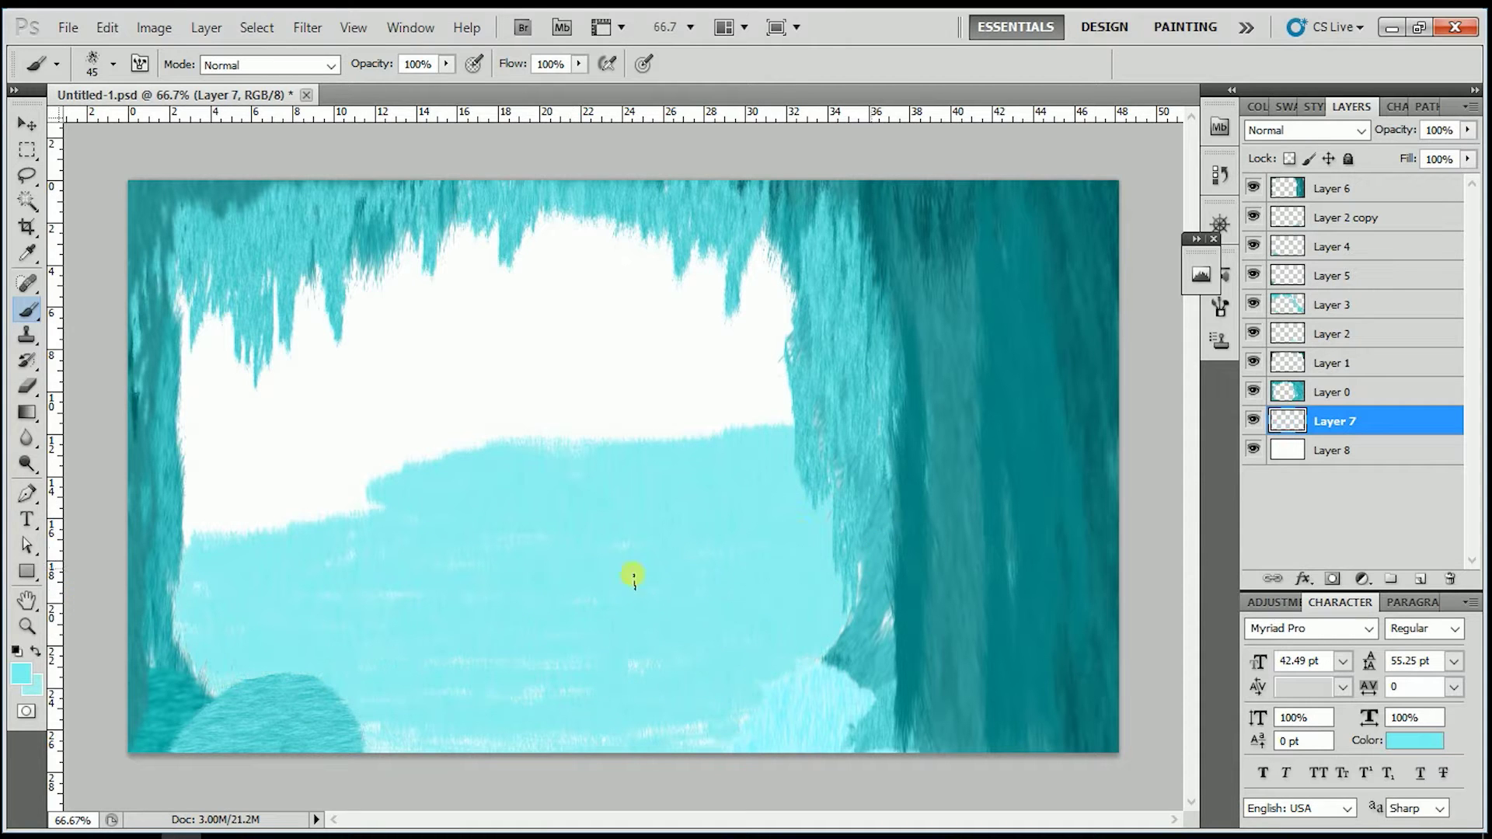
Erase the upper cyan band and the light strands along the rock's left edge
key("e")
right_click(360, 200)
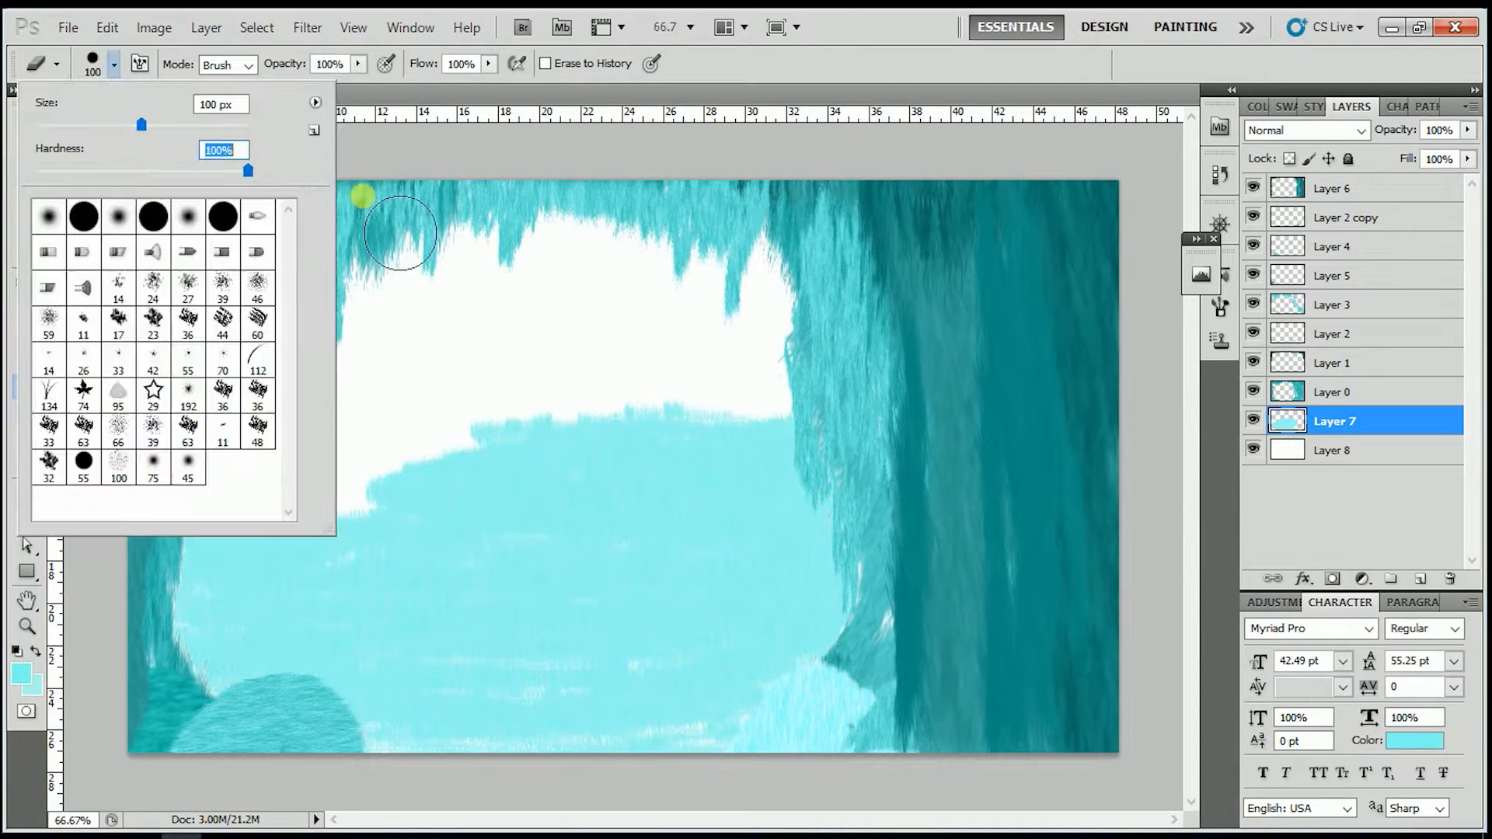
key("Return")
left_click_drag(861, 429, 683, 450)
left_click(860, 431, "ctrl")
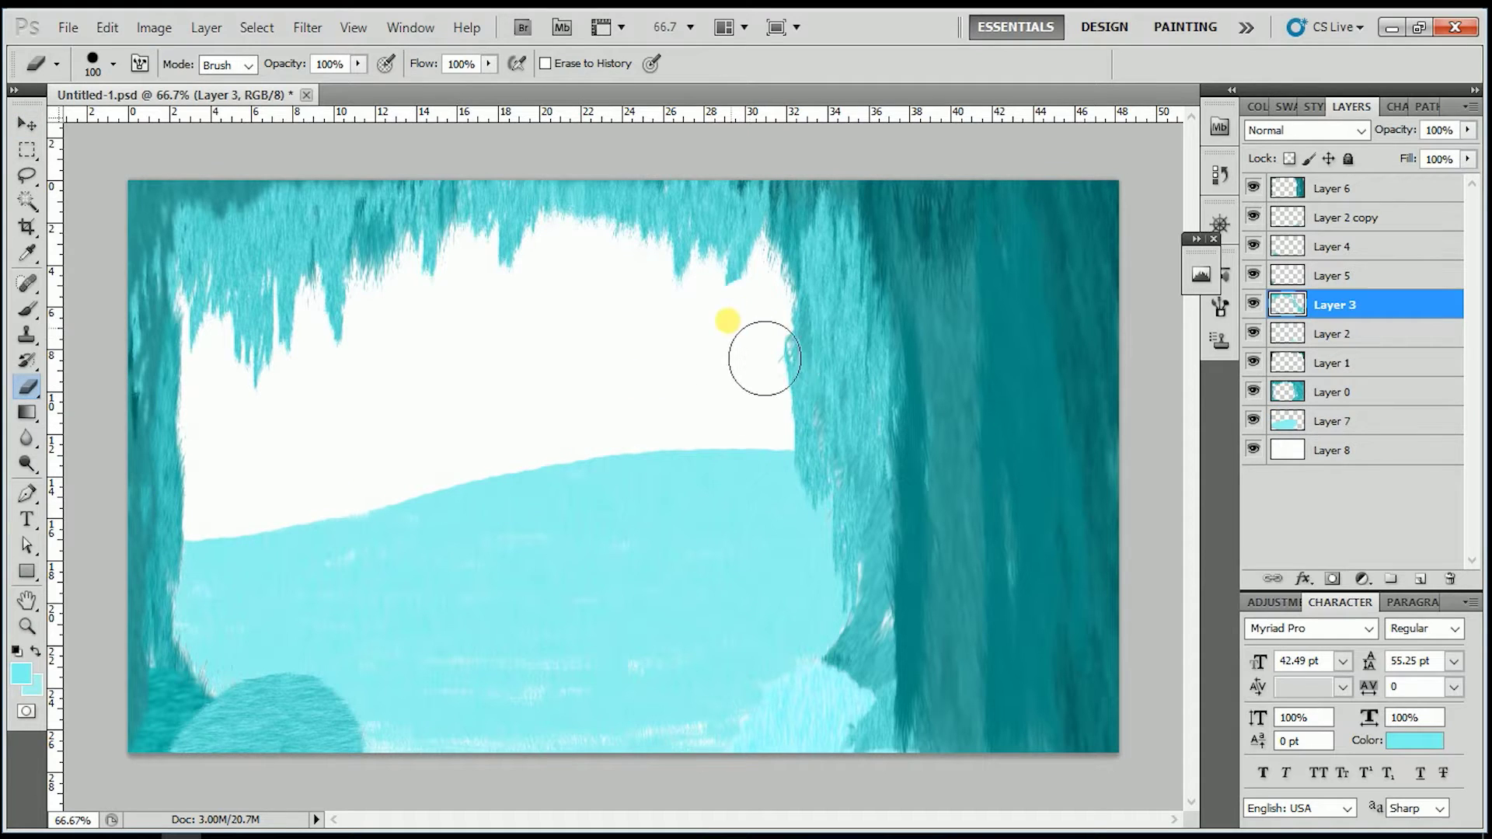
left_click_drag(803, 452, 830, 351)
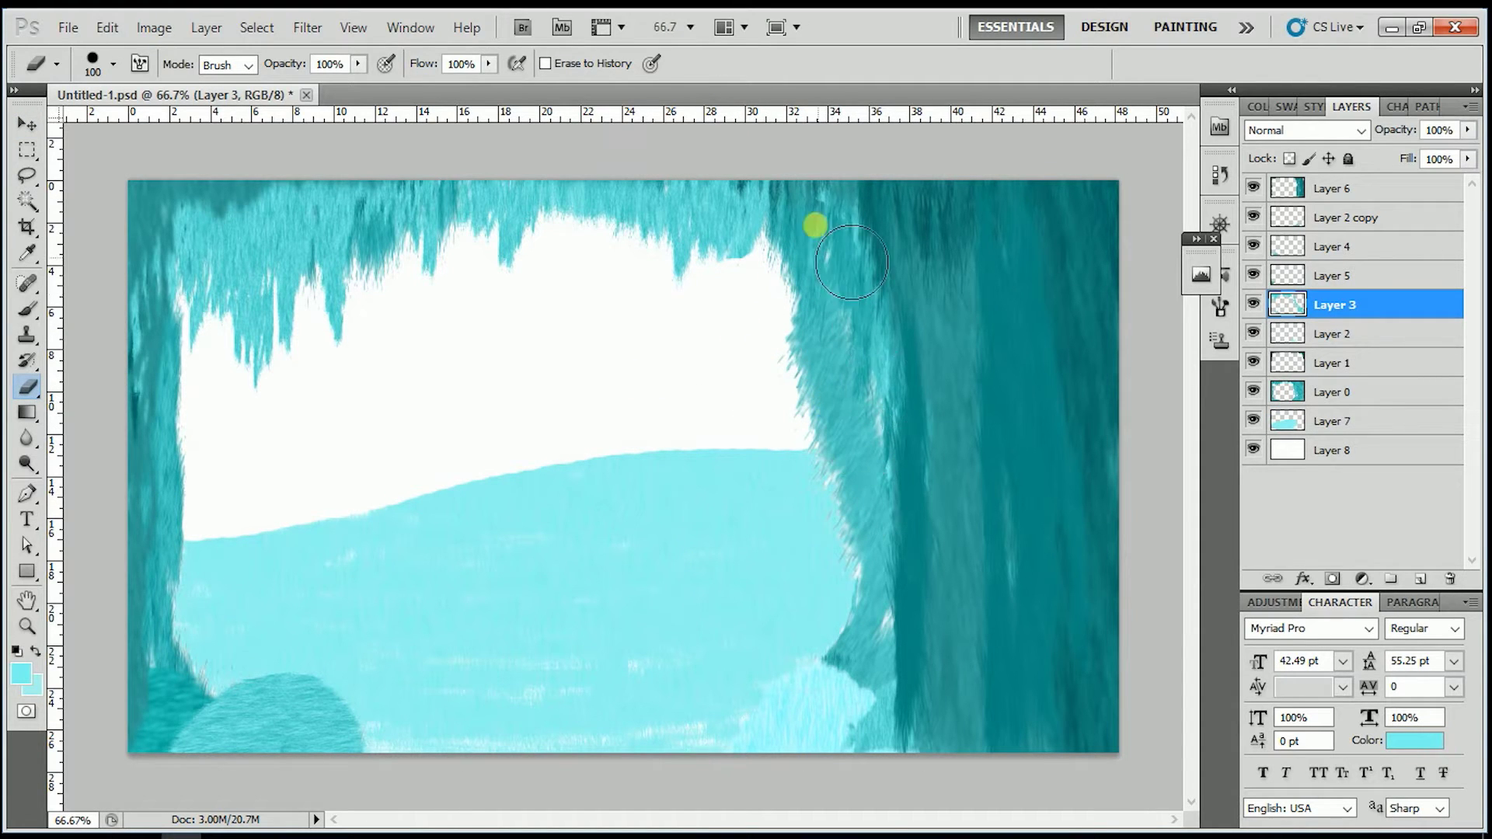
Change the sky layer's Gradient Overlay right stop to light blue
key("v")
left_click(1349, 442)
left_click(1315, 528)
double_click(1315, 528)
mouse_move(1009, 180)
left_mouse_down()
mouse_move(1132, 190)
mouse_move(1031, 189)
left_mouse_up()
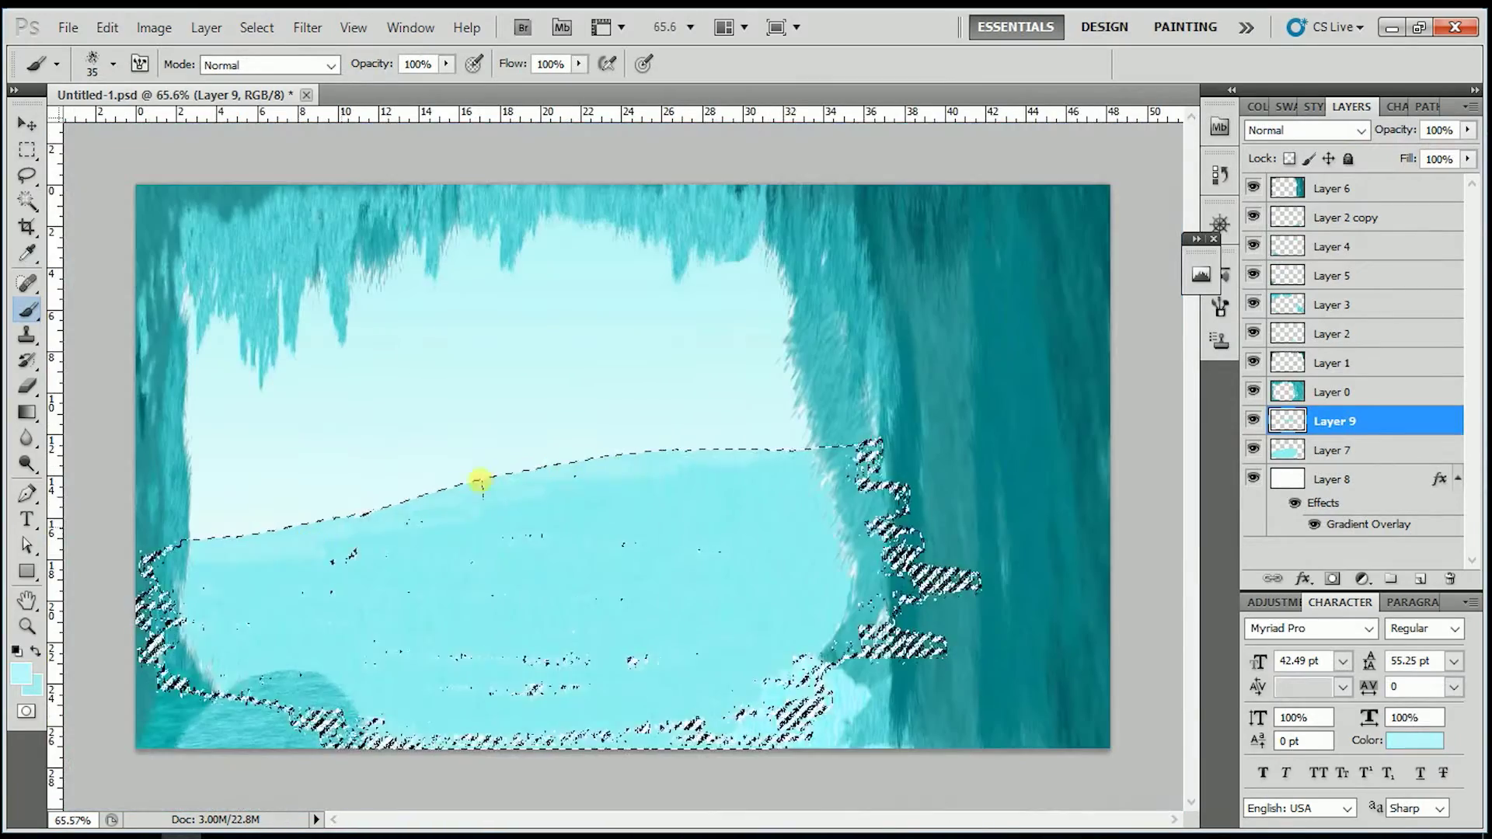
Paint lighter cyan streaks across the lake with a larger brush, then deselect
key("bracketright")
key("bracketright")
key("bracketright")
mouse_move(609, 443)
left_mouse_down()
mouse_move(792, 506)
mouse_move(570, 669)
left_mouse_up()
key("ctrl+d")
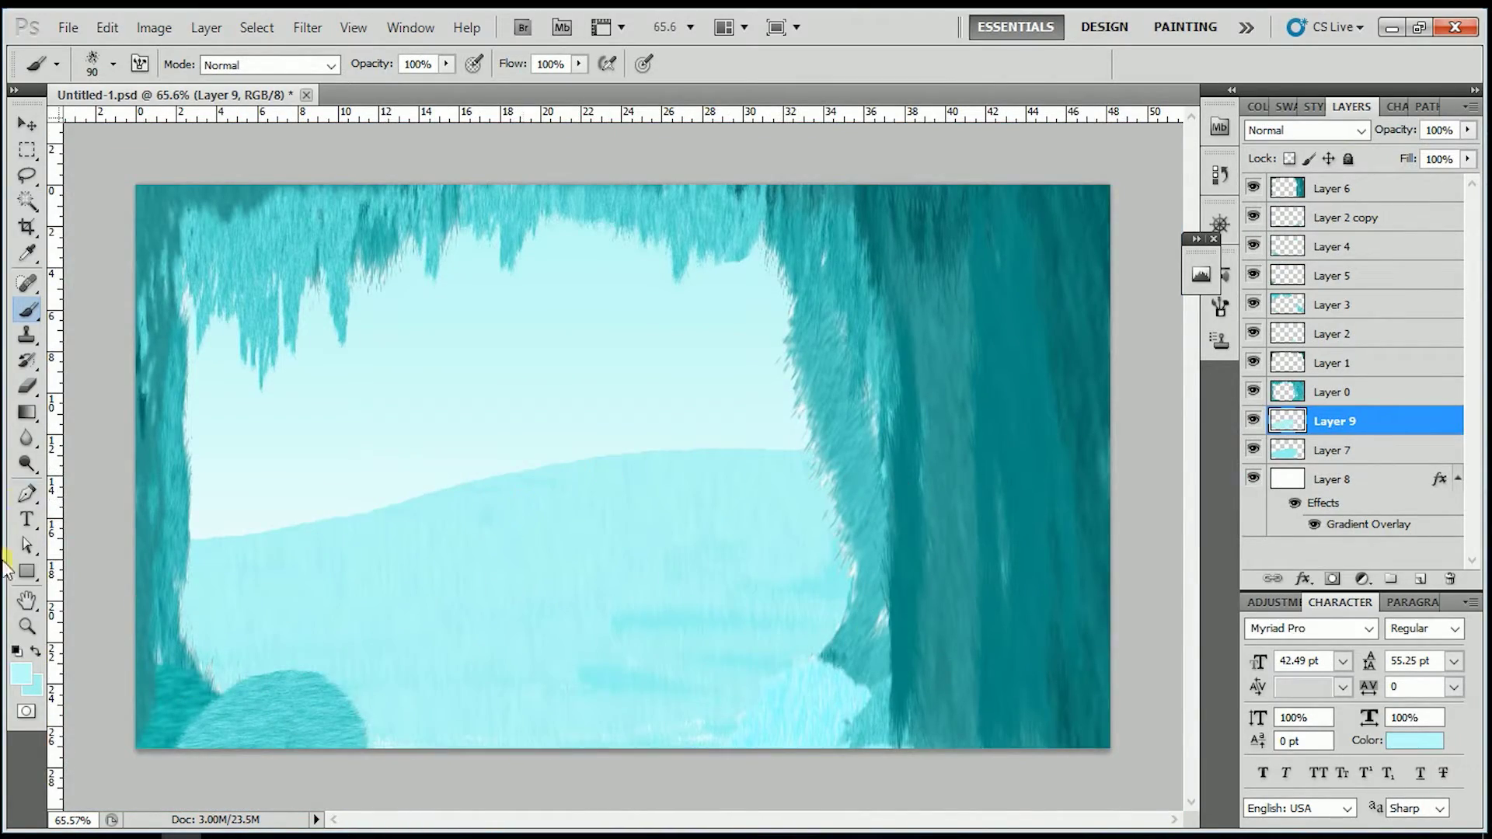
Outline a snow mound at the bottom right with the Pen on a new layer
key("p")
left_click(733, 680)
left_click(948, 715)
key("ctrl+shift+n")
Copy the snow mound to the left and give the copy a teal Color Overlay
key("v")
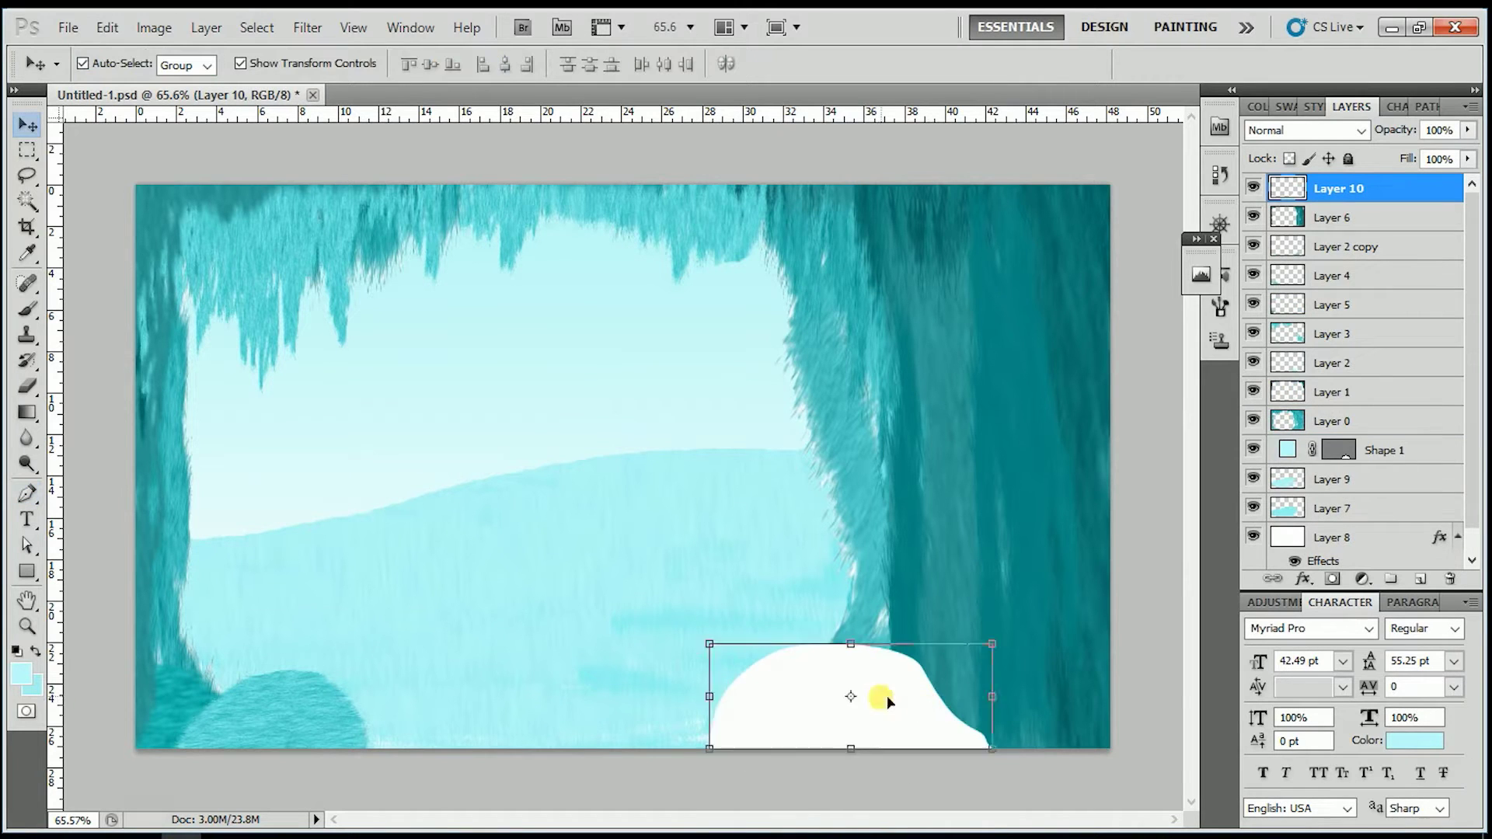
left_click_drag(888, 701, 826, 702)
key("ctrl+m")
key("Escape")
left_click(206, 27)
left_click(477, 356)
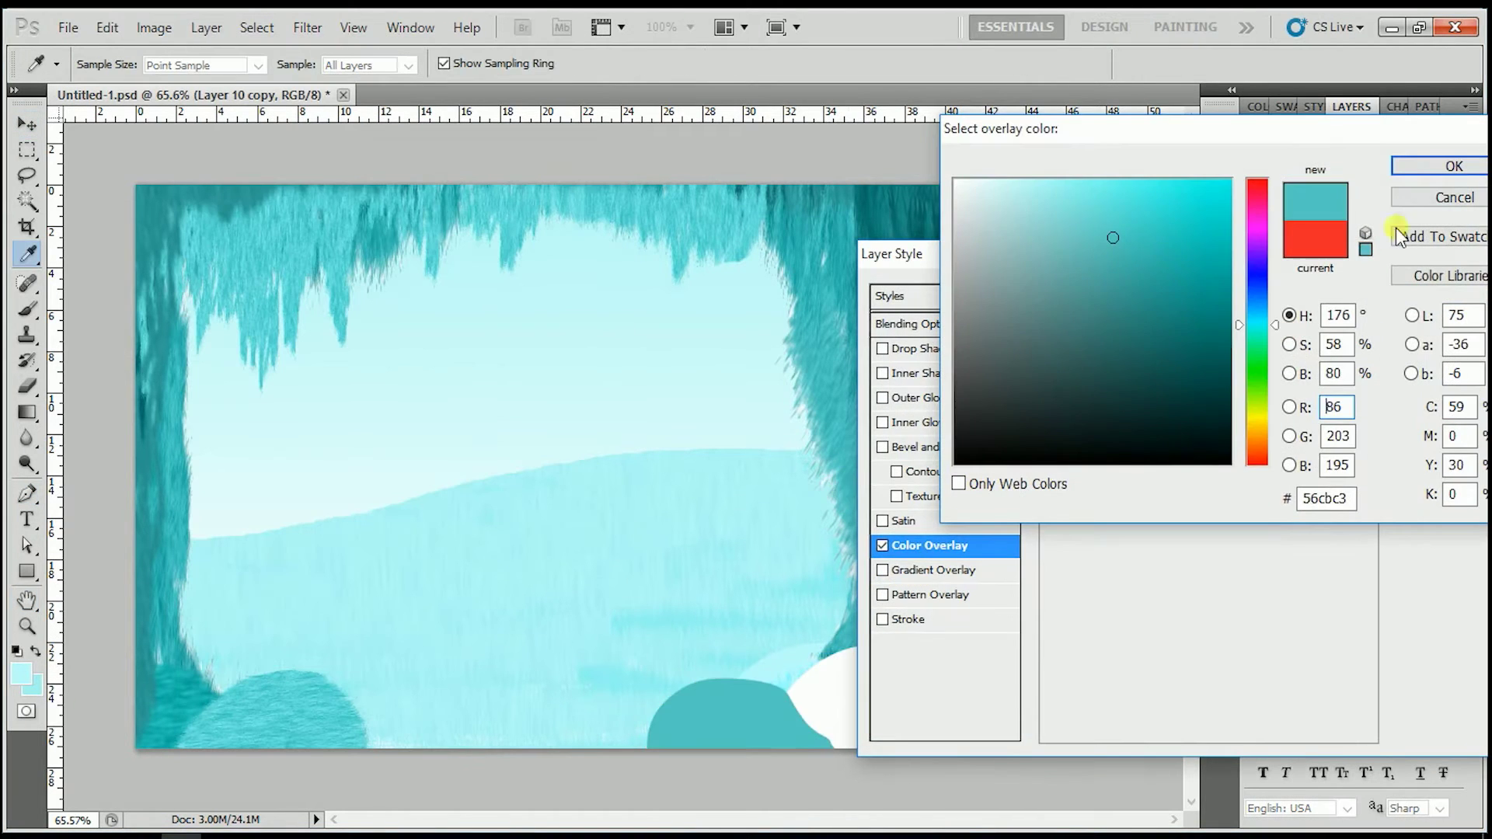
left_click(1453, 166)
Duplicate the teal mound, shrink it inside the white mound, and delete Layer 4
key("Return")
key("ctrl+alt+t")
left_click_drag(759, 699, 981, 711)
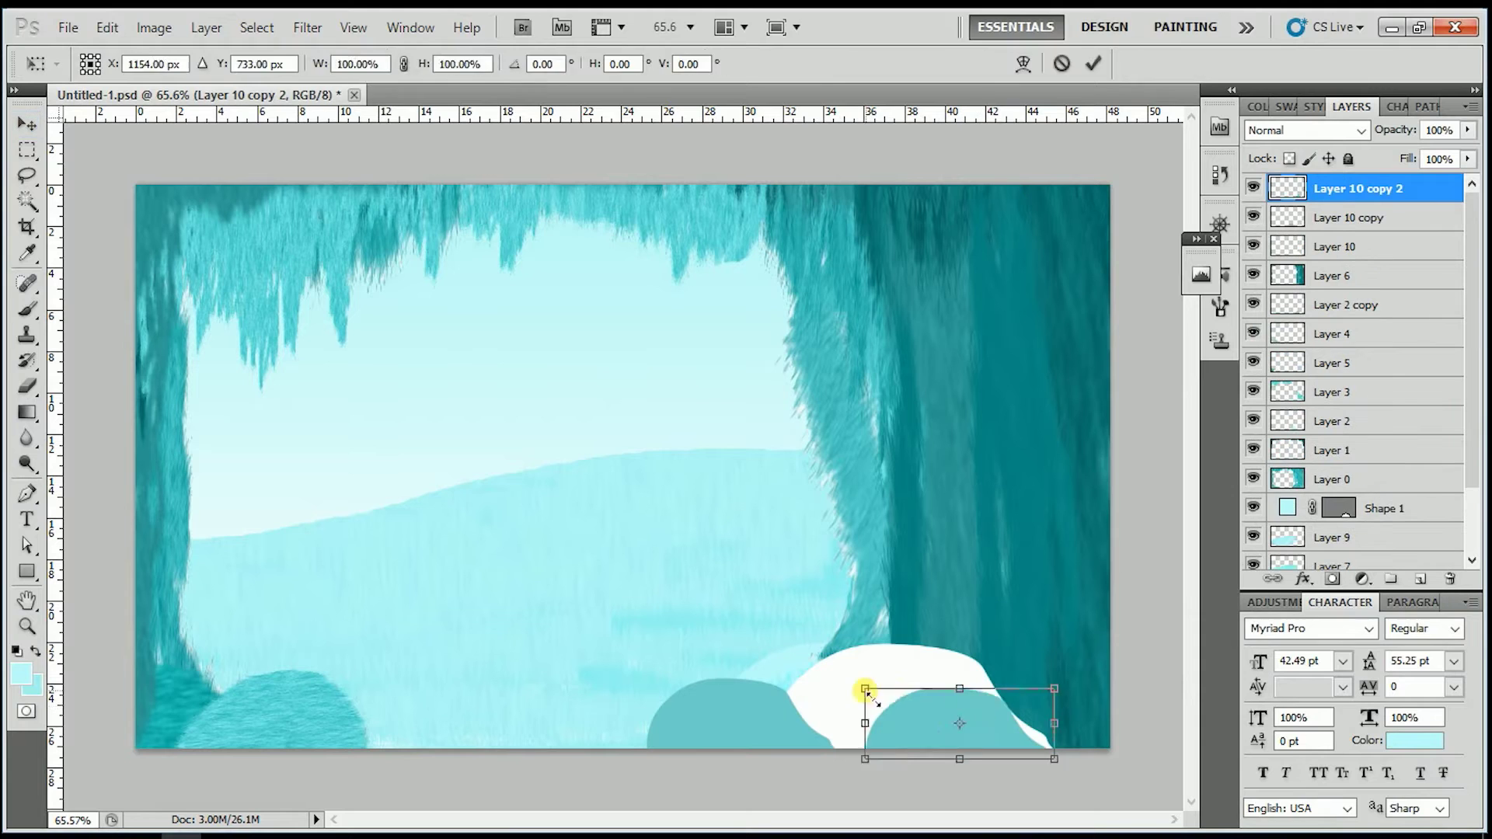
key("Return")
left_click(300, 699)
key("Delete")
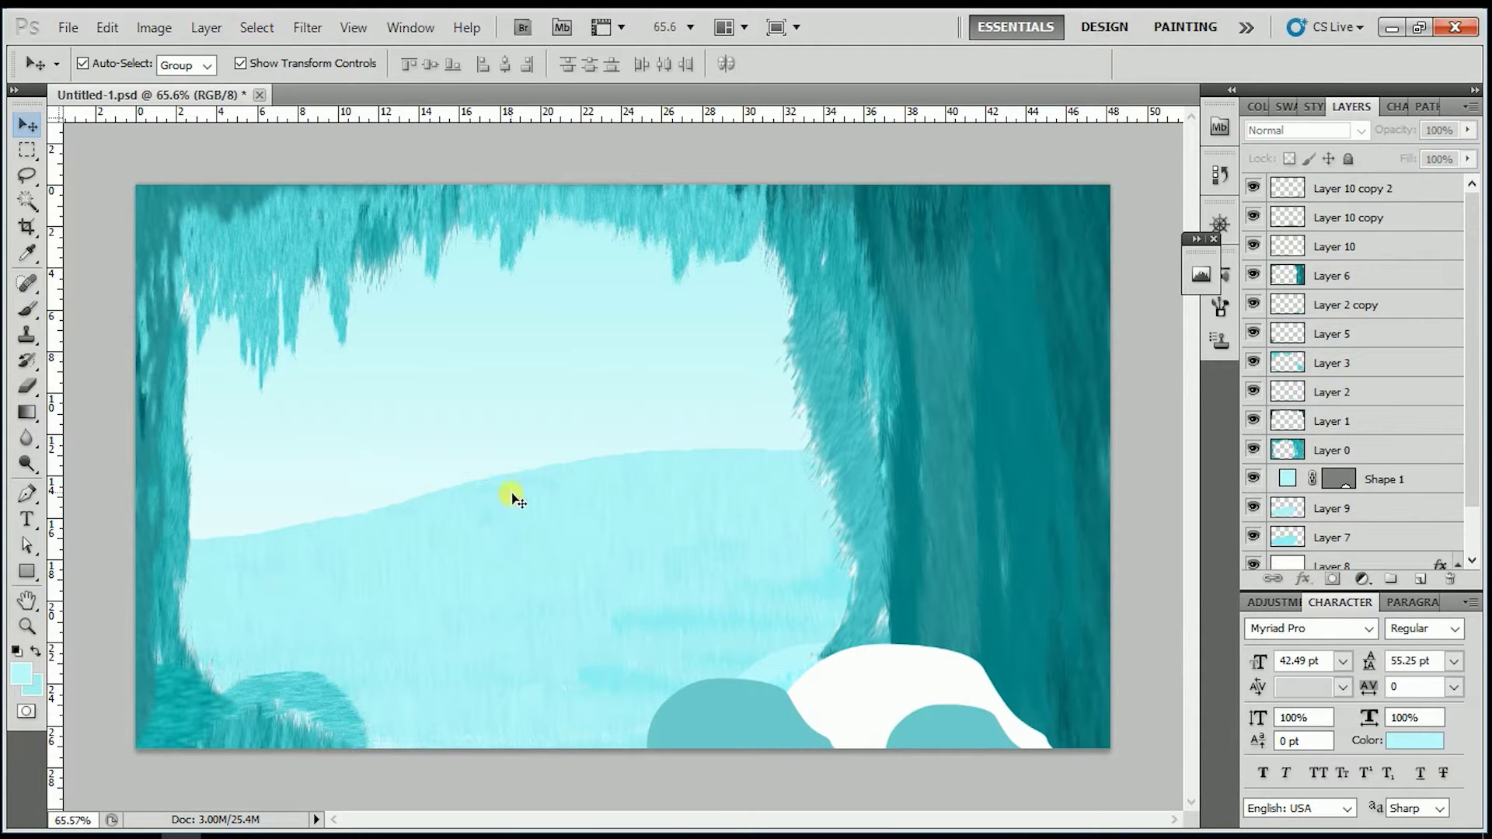
On the sky layer, trace a four-point mountain outline above the lake with the Pen
left_click(513, 497)
key("p")
left_click(792, 399)
left_click(633, 383)
left_click(560, 414)
left_click(394, 402)
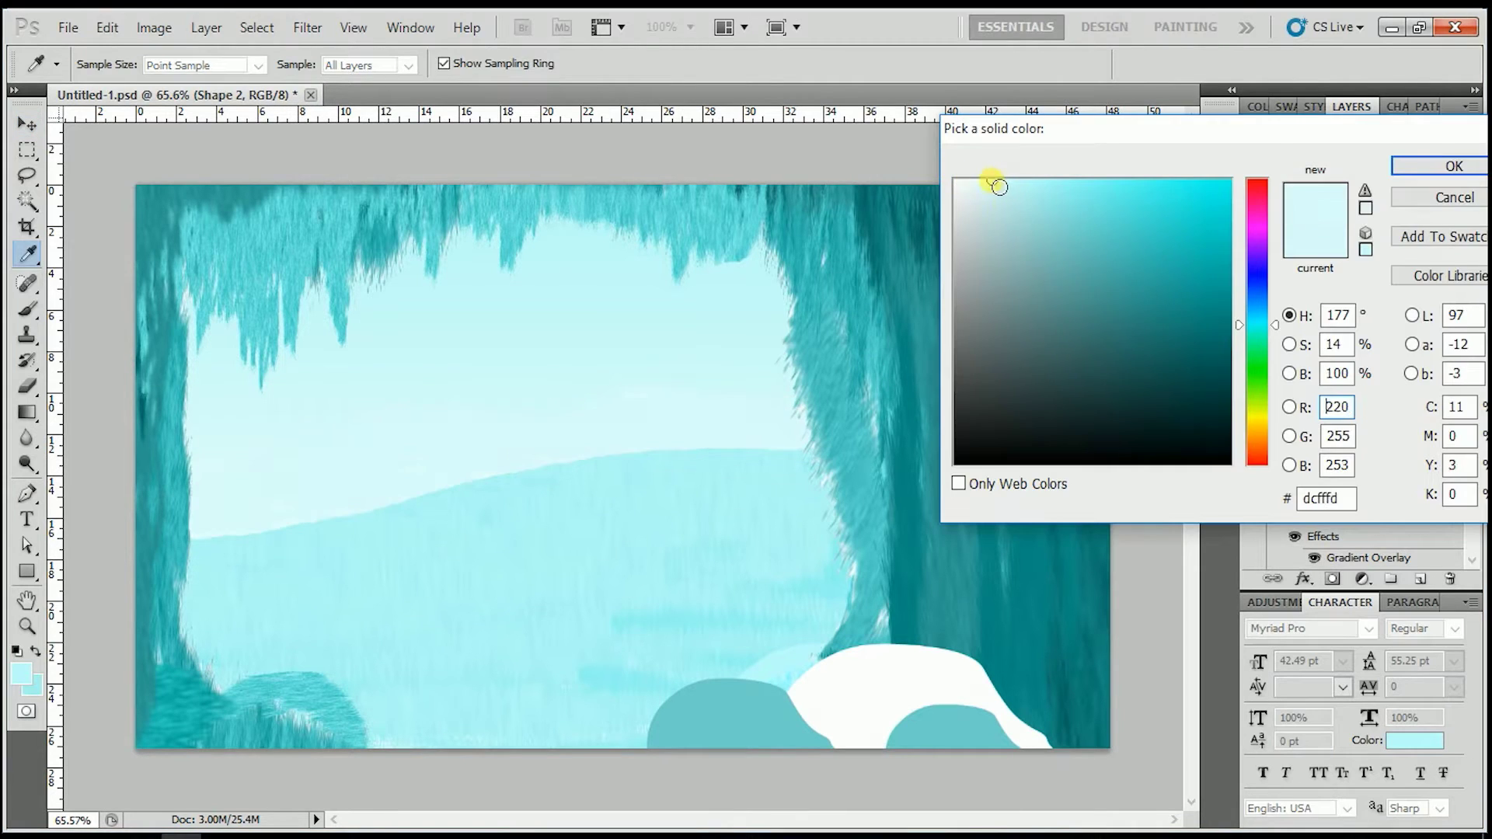
Make the mountain shape's fill whiter and switch to Direct Selection for its anchors
left_click(997, 186)
key("Return")
key("a")
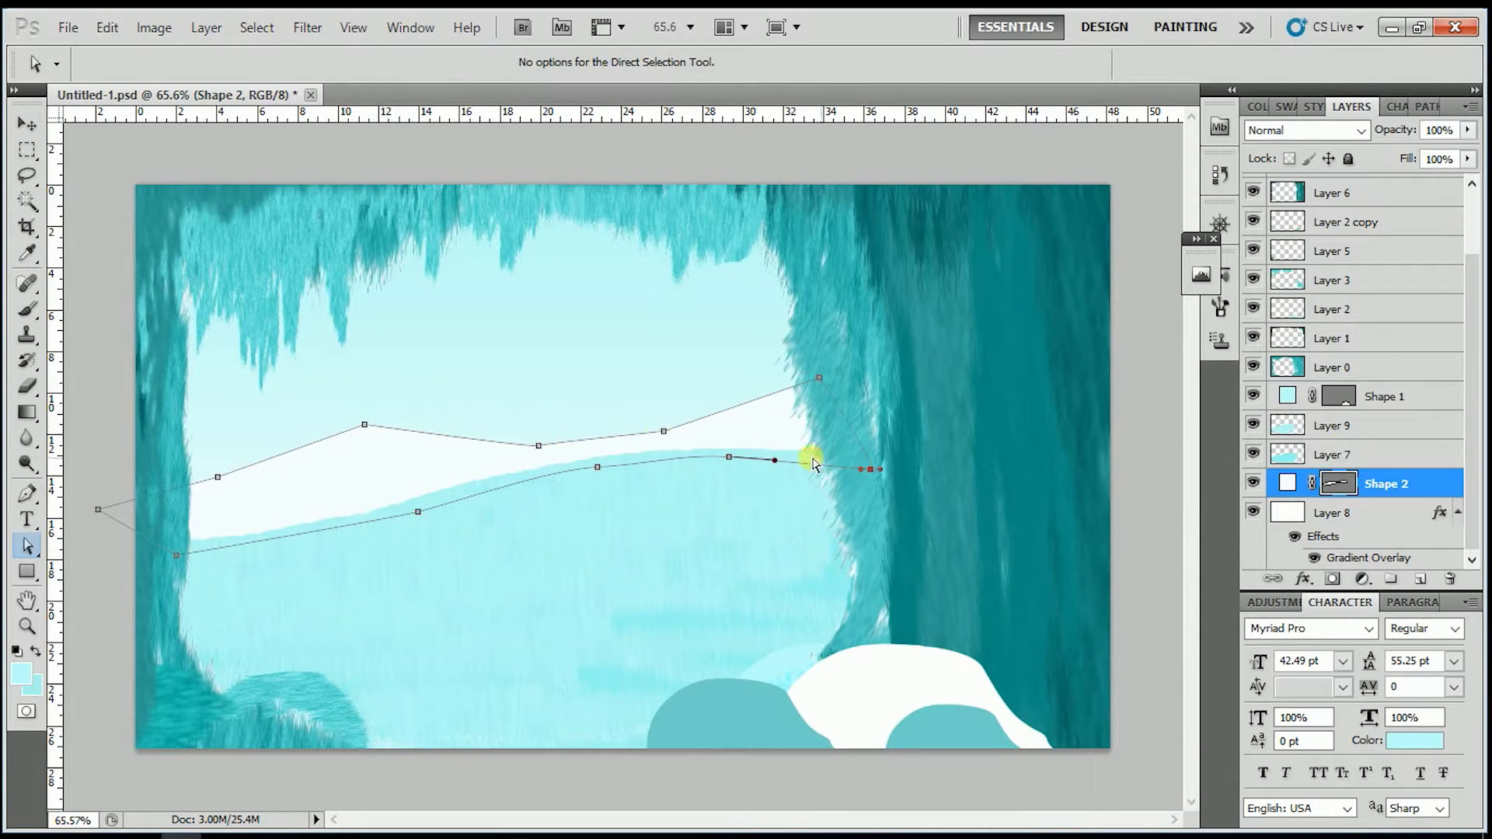
Select the flipped mountain copy and open the sky layer's Gradient Overlay for editing
left_click(1287, 514)
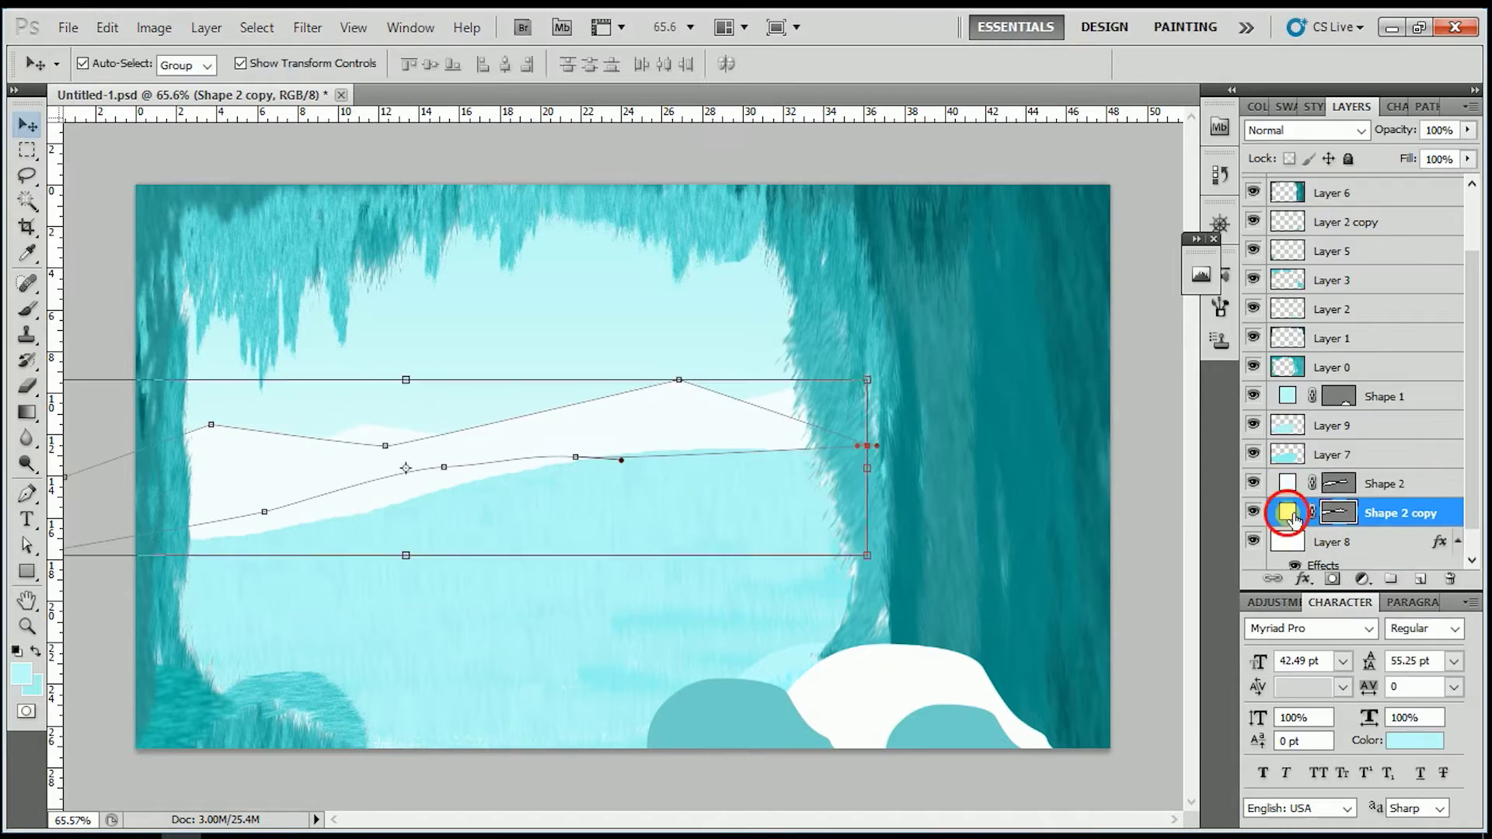
double_click(1287, 541)
left_click(922, 562)
Give the sky gradient a brighter cyan stop and confirm the new gradient
left_click(1134, 198)
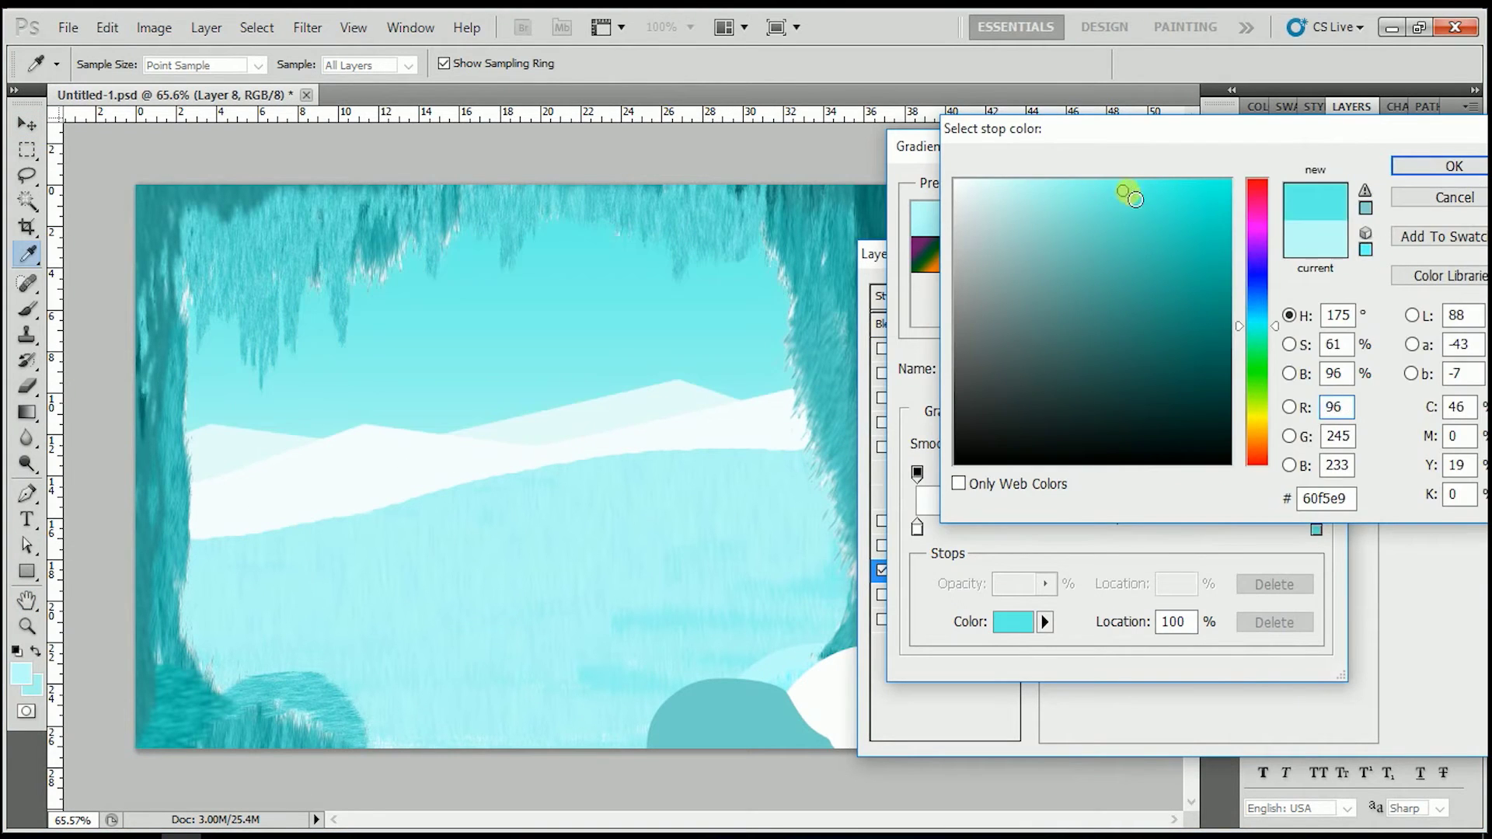
key("Return")
left_click_drag(1032, 526, 1172, 533)
key("Return")
key("Return")
Outline the new curving lake surface as Shape 3 with the Pen tool
left_click(458, 538)
key("p")
left_click(822, 438)
mouse_move(519, 467)
left_mouse_down()
mouse_move(506, 485)
mouse_move(581, 500)
left_mouse_up()
left_click(150, 769)
left_click(936, 759)
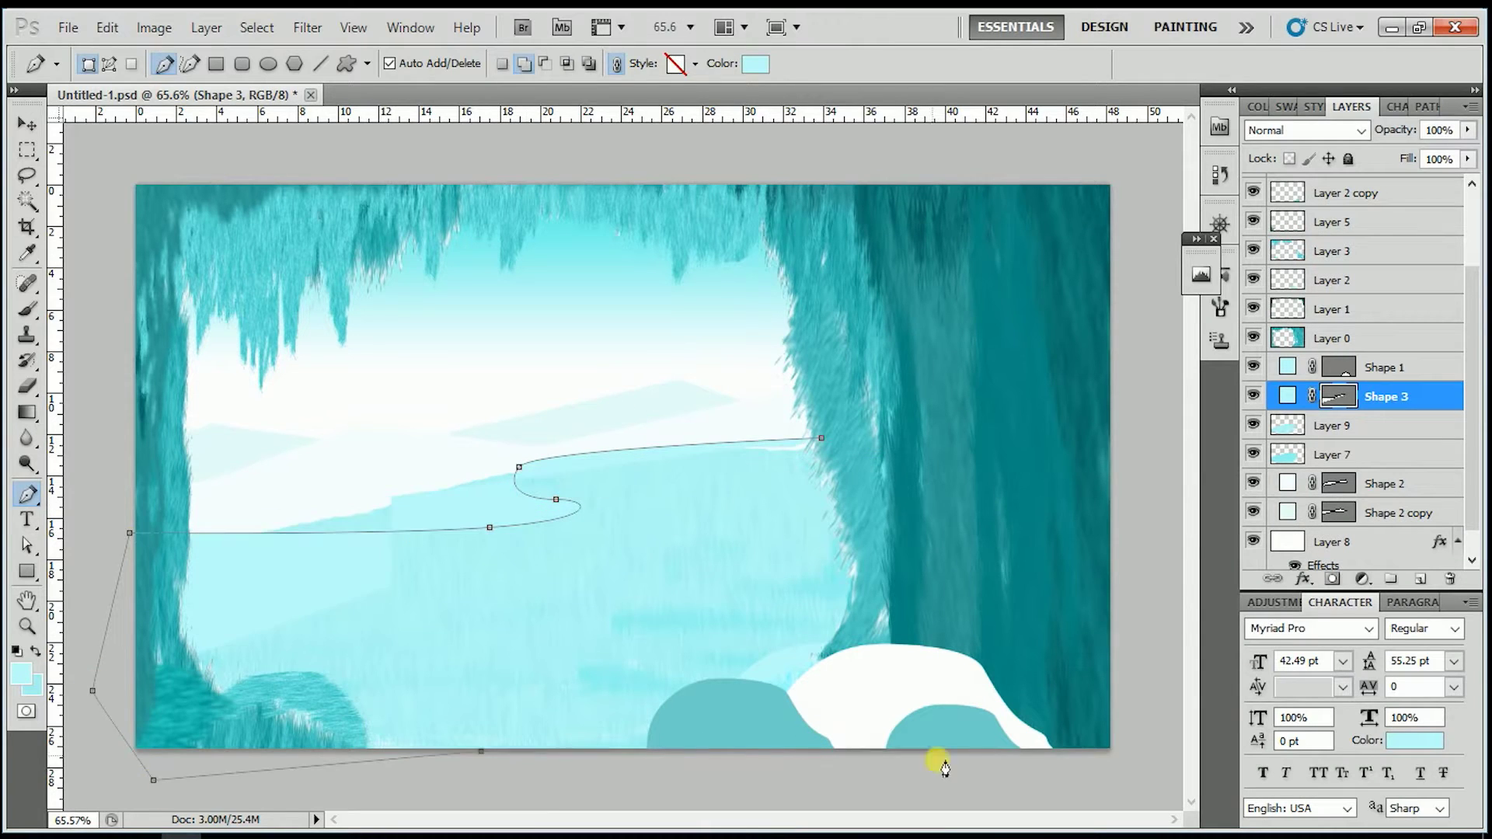
left_click(822, 438)
Delete the old teal wave layer and add a new layer below the lake shape
key("v")
left_click(490, 493)
key("Delete")
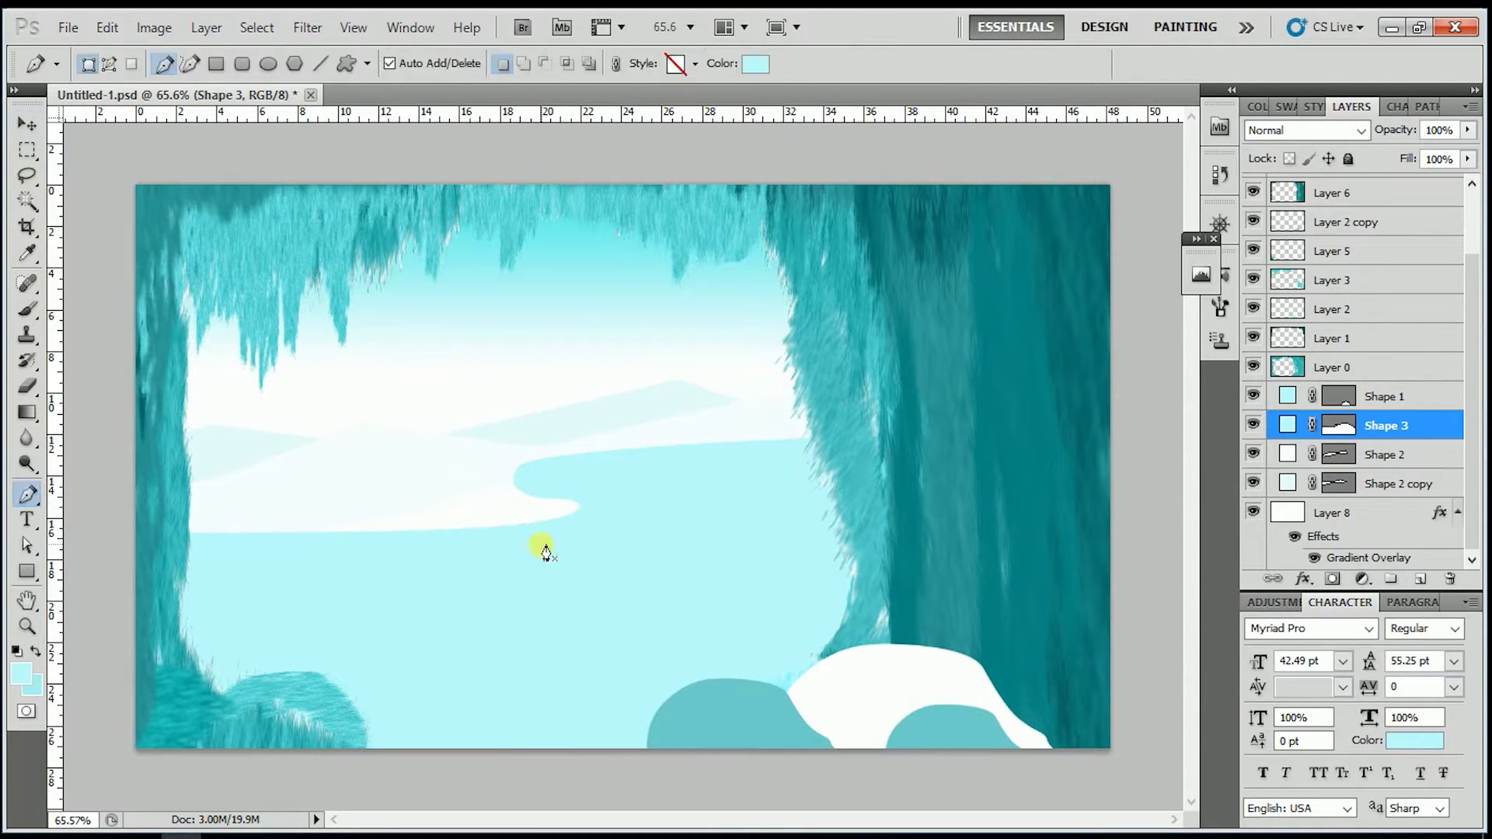
key("ctrl+shift+alt+n")
key("b")
key("ctrl+l")
key("Escape")
key("ctrl+bracketleft")
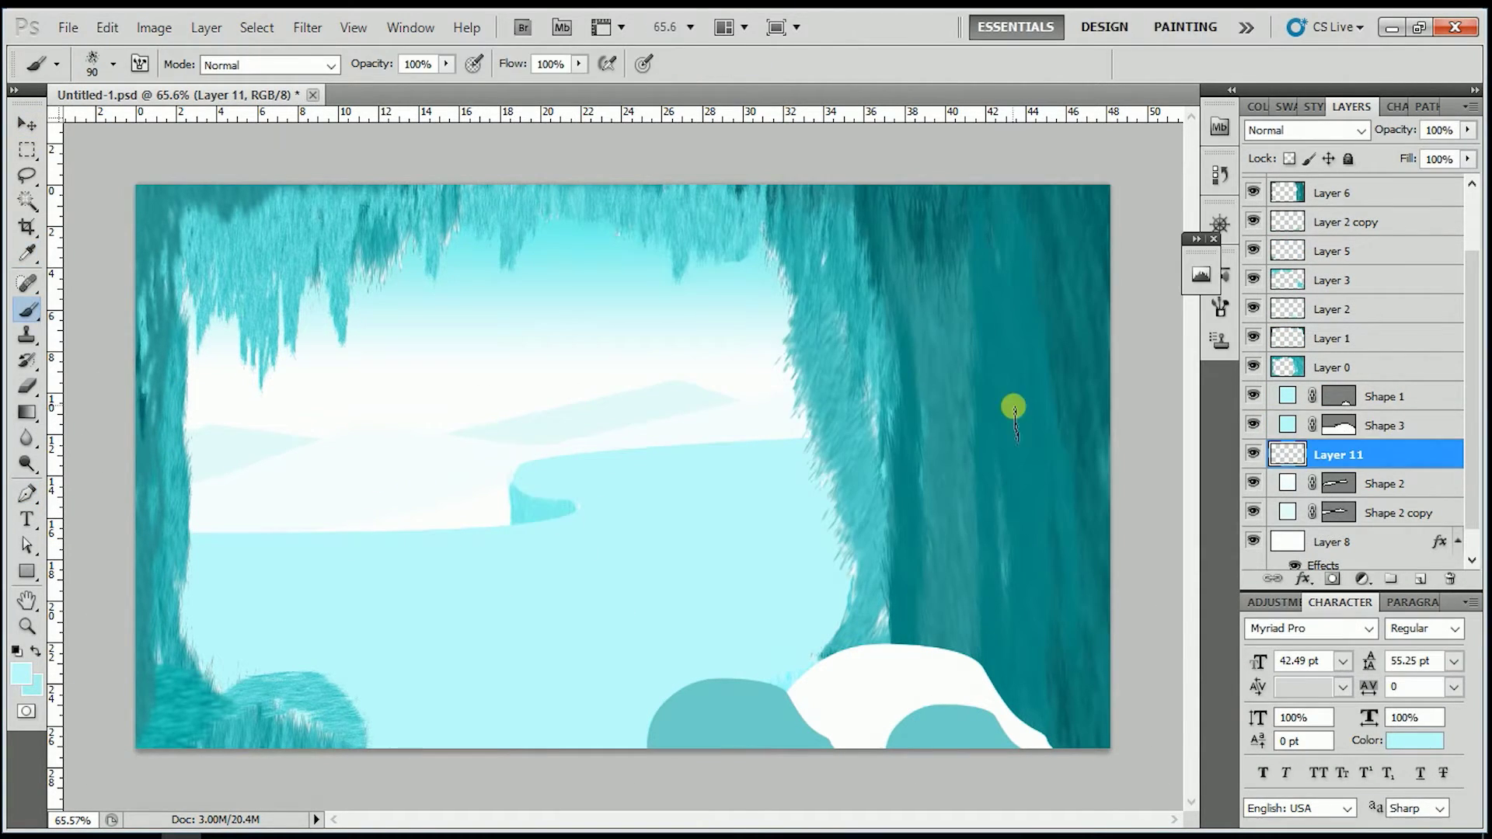
key("v")
left_click(419, 465)
Add a layer above the lake shape, load the lake selection, and brush faint light streaks
left_click(989, 442)
key("ctrl+shift+alt+n")
key("b")
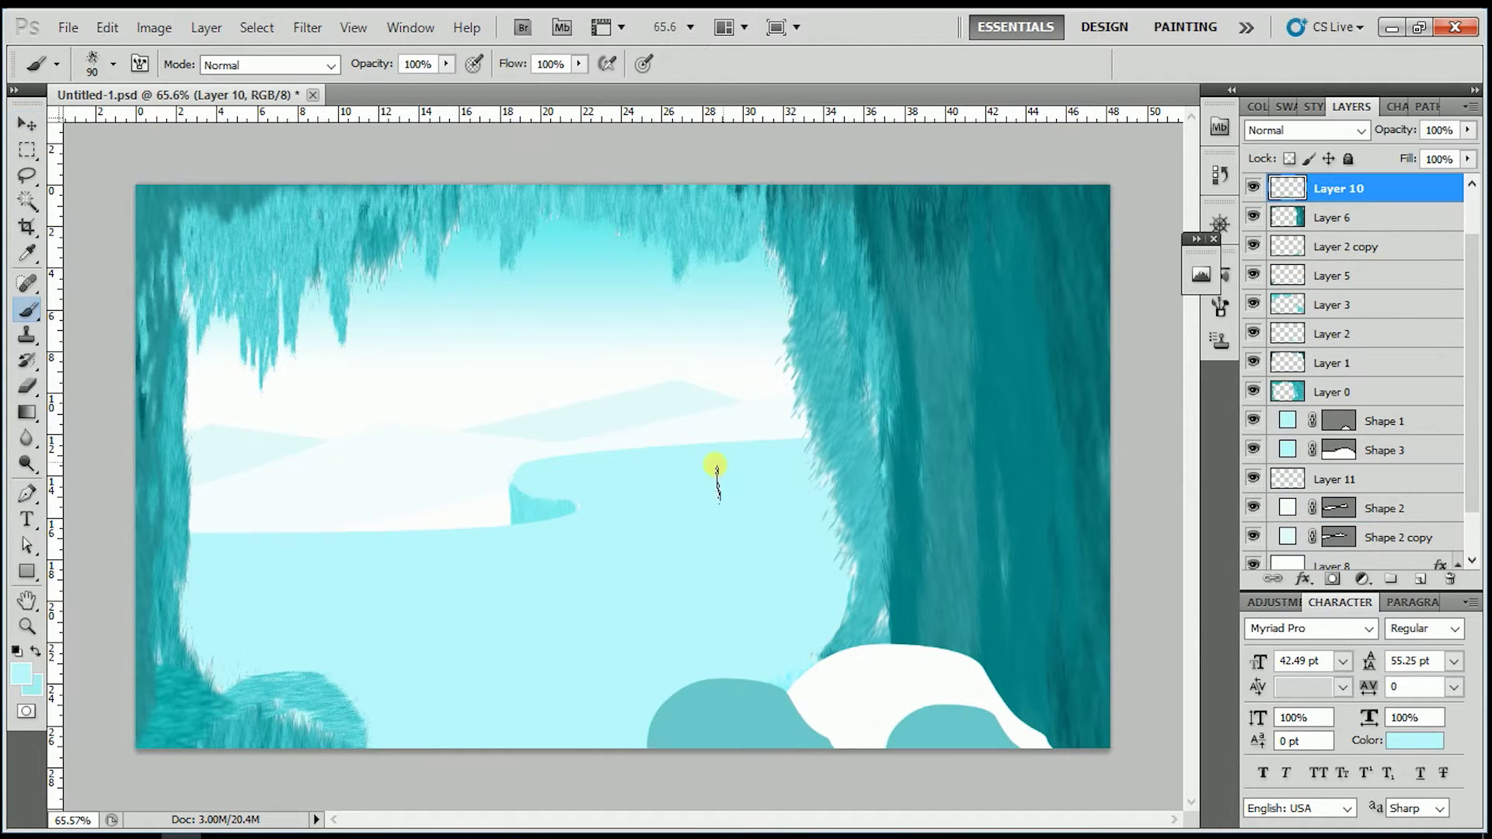
left_click(755, 466, "ctrl")
key("alt+bracketleft")
key("alt+bracketleft")
key("ctrl+shift+alt+n")
mouse_move(186, 662)
left_mouse_down()
mouse_move(728, 487)
mouse_move(167, 564)
left_mouse_up()
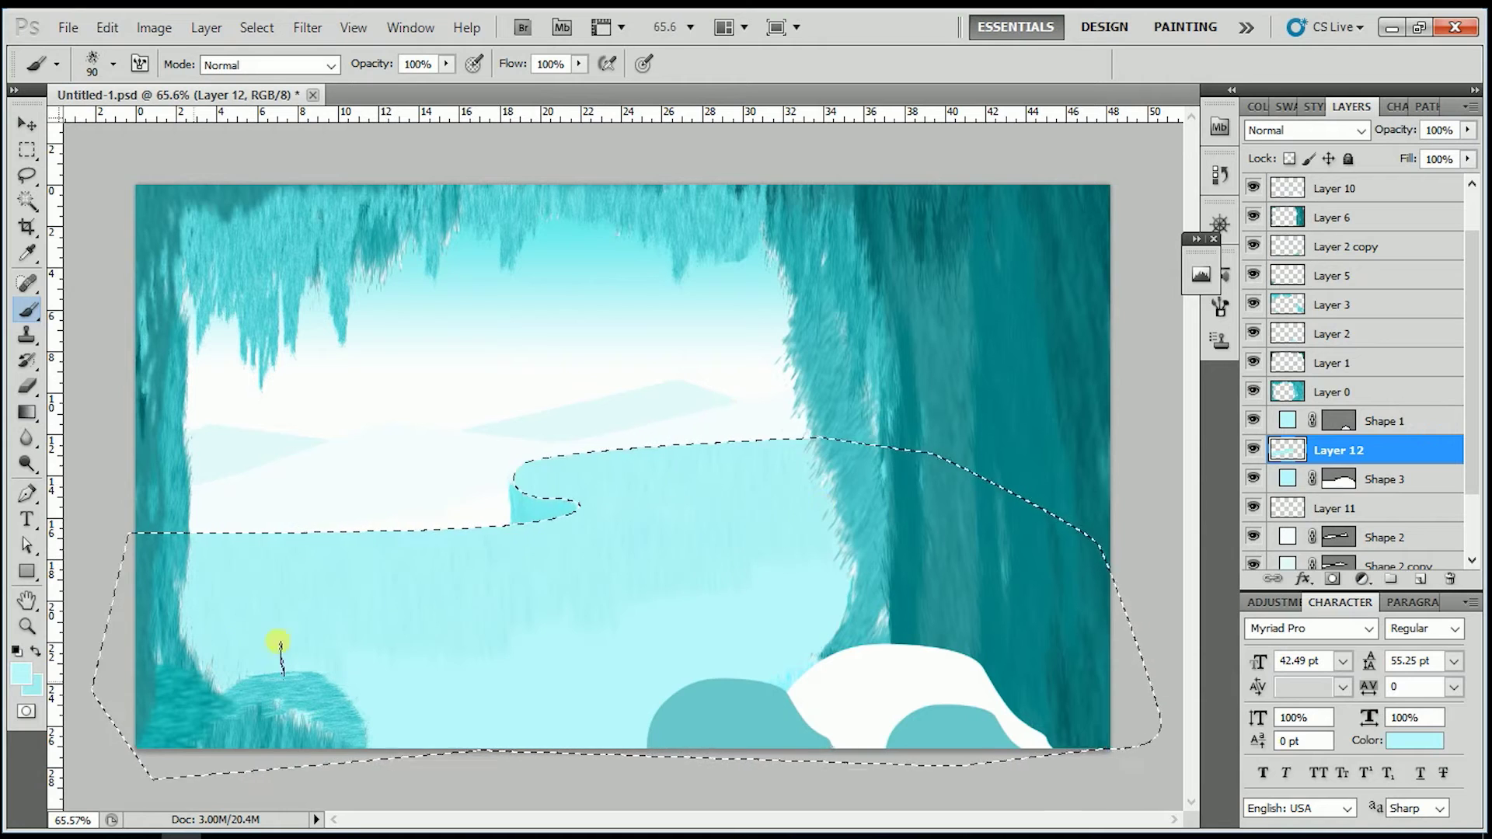
Deselect, recolour the mountain shape teal-grey, and darken the ceiling's top-left edge
key("ctrl+d")
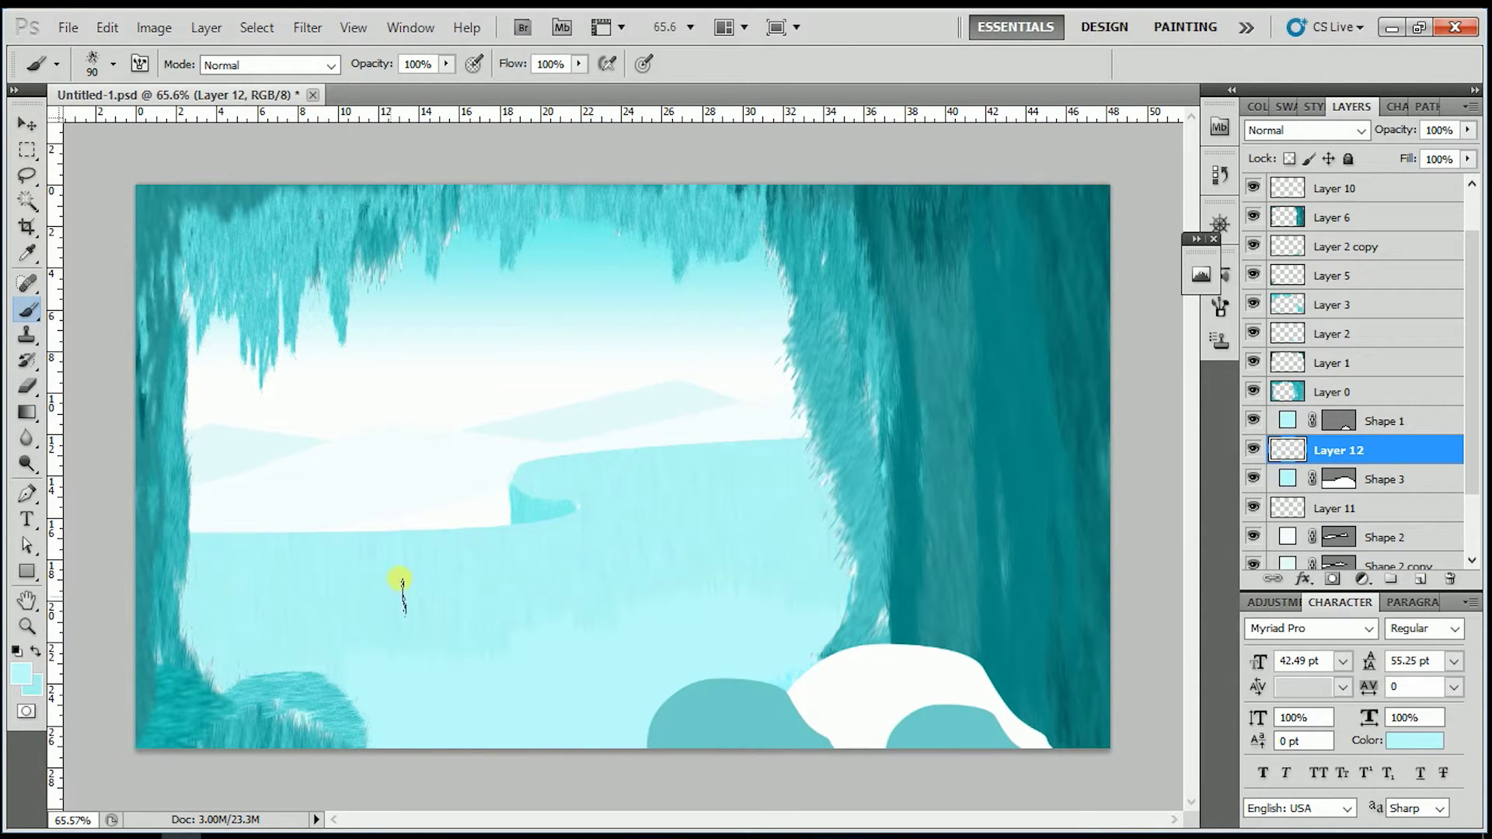
double_click(1288, 537)
mouse_move(992, 189)
left_mouse_down()
mouse_move(1081, 199)
mouse_move(1022, 233)
mouse_move(975, 200)
left_mouse_up()
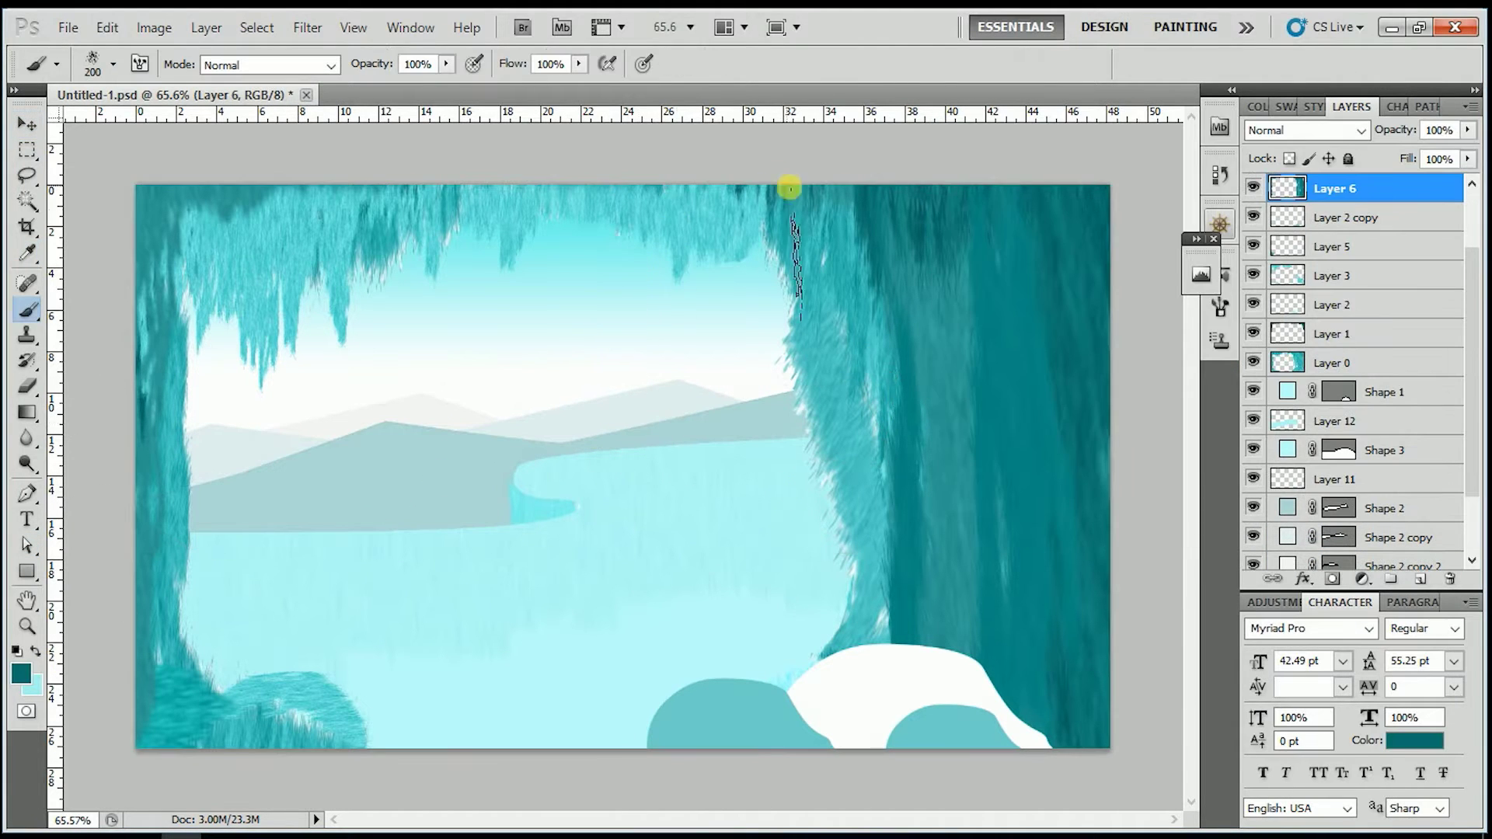
left_click_drag(789, 188, 130, 642)
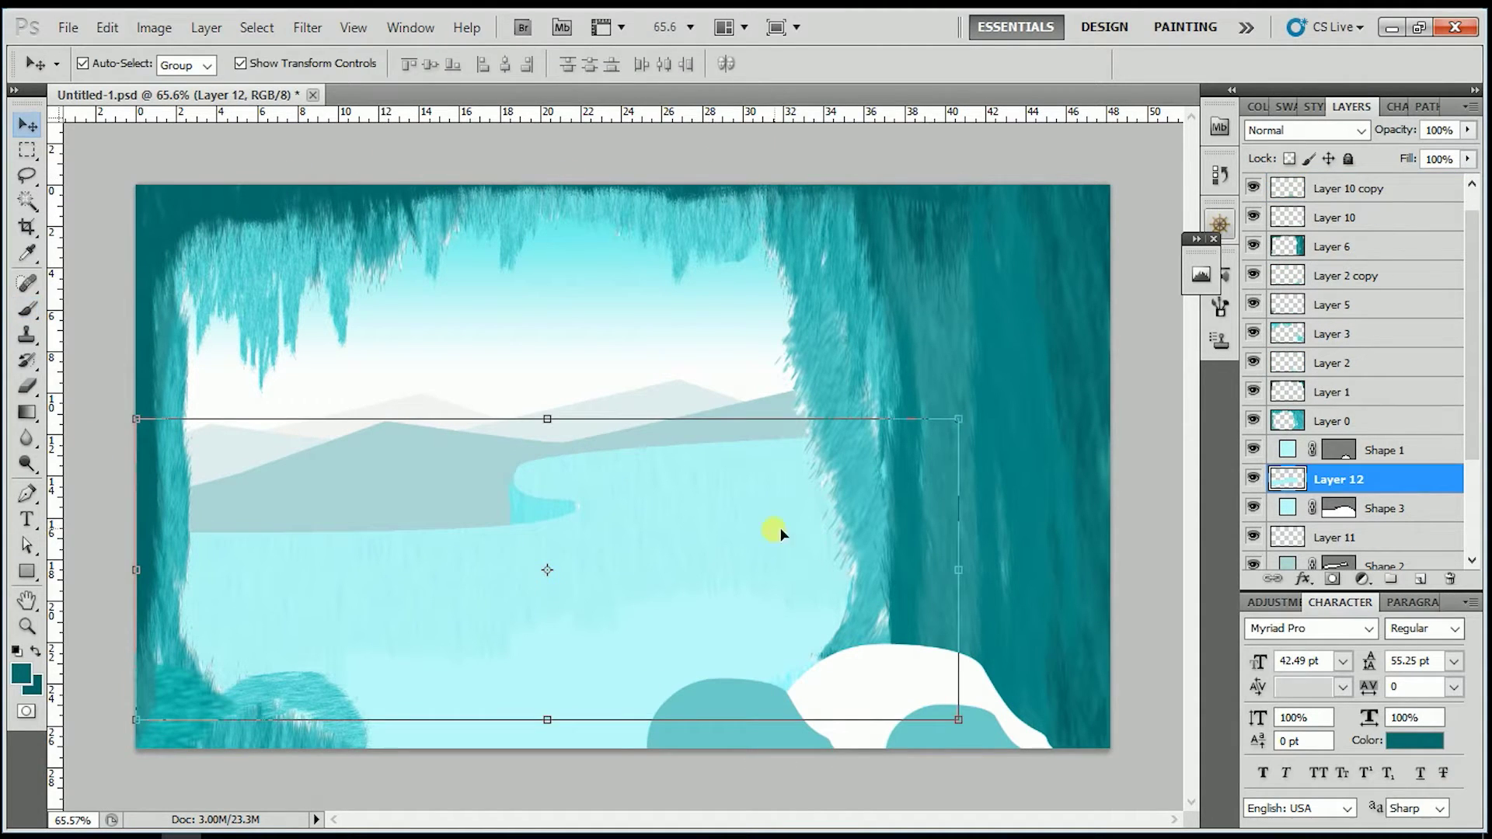
left_click(975, 280)
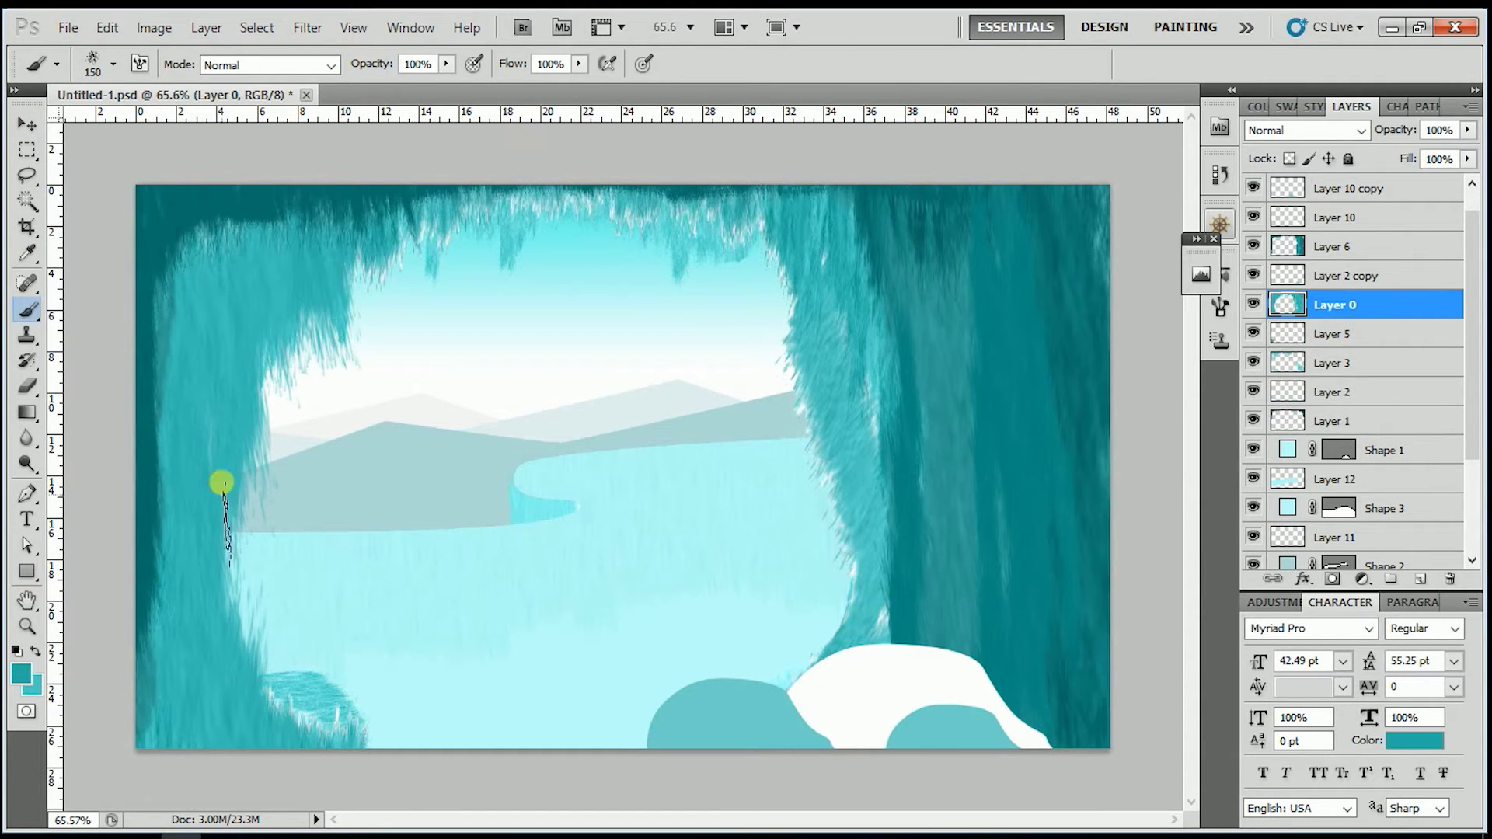
Thicken the left and right cave walls with teal strokes on Layer 0
left_click_drag(346, 743, 235, 465)
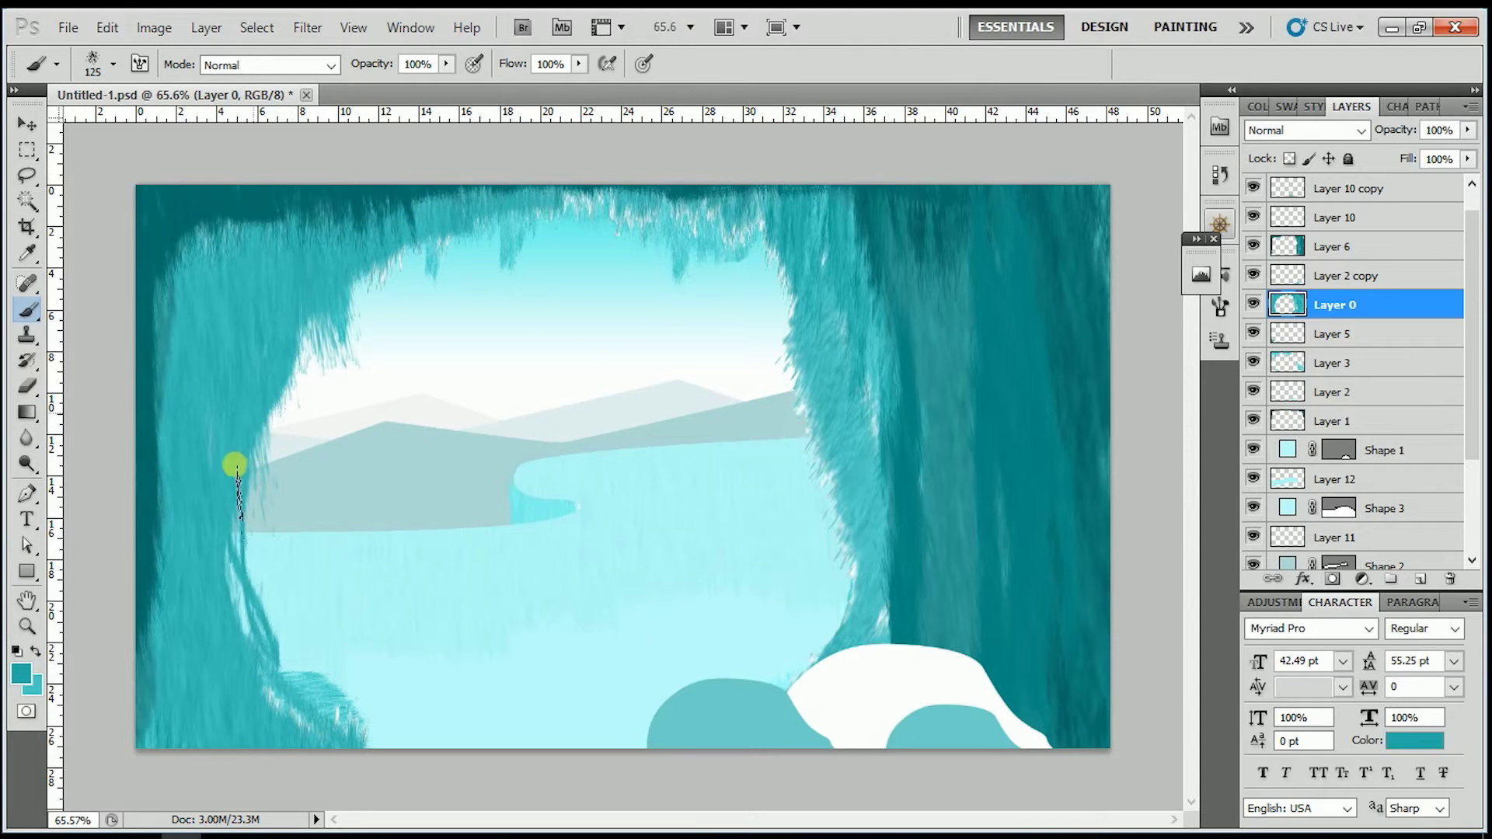
mouse_move(856, 369)
left_mouse_down()
mouse_move(800, 343)
mouse_move(806, 699)
left_mouse_up()
key("F5")
key("F5")
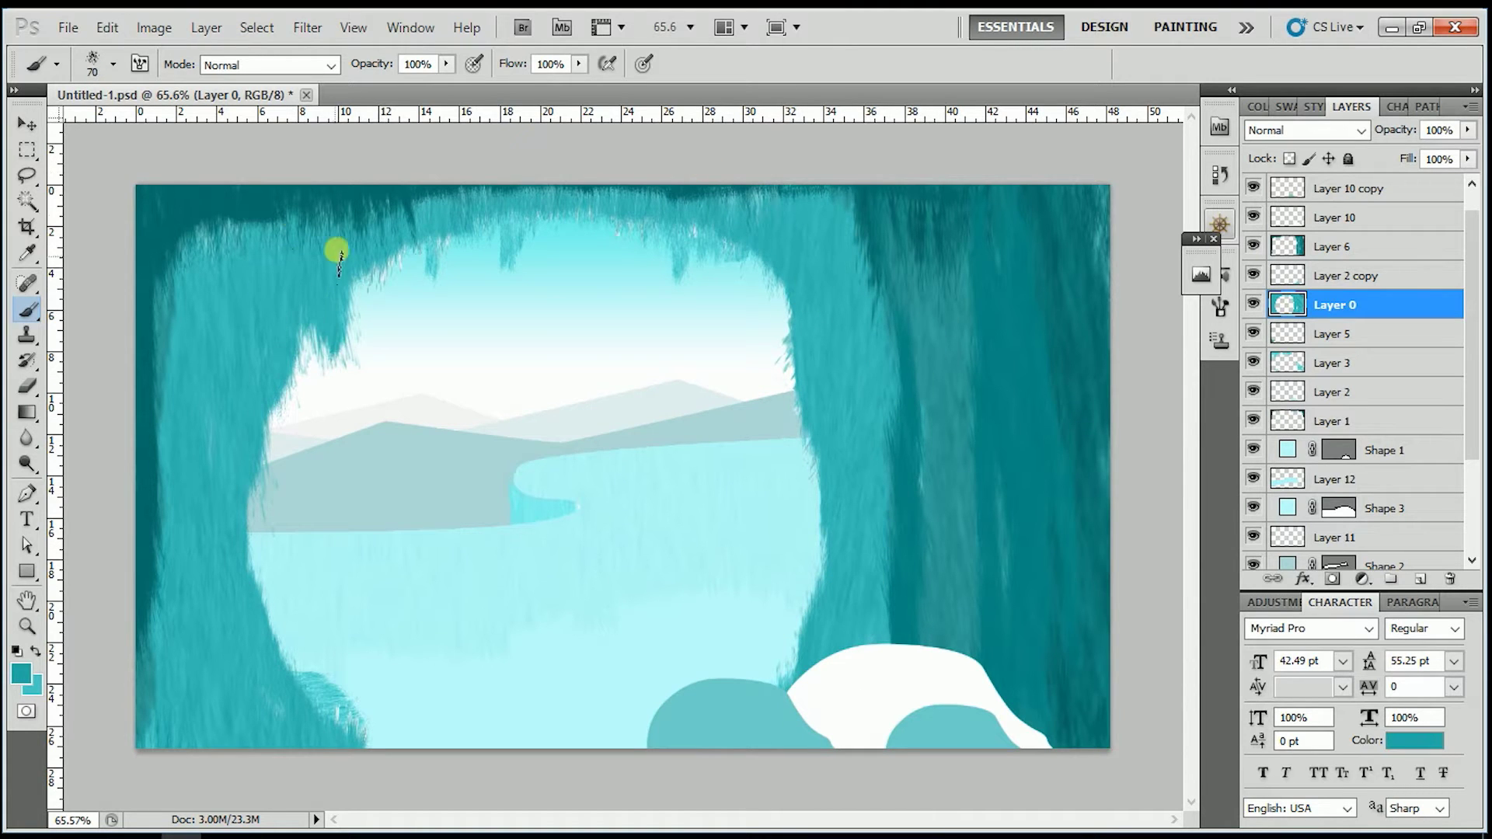
On a new layer, paint dark teal streaks down the left cave wall
key("ctrl+shift+alt+n")
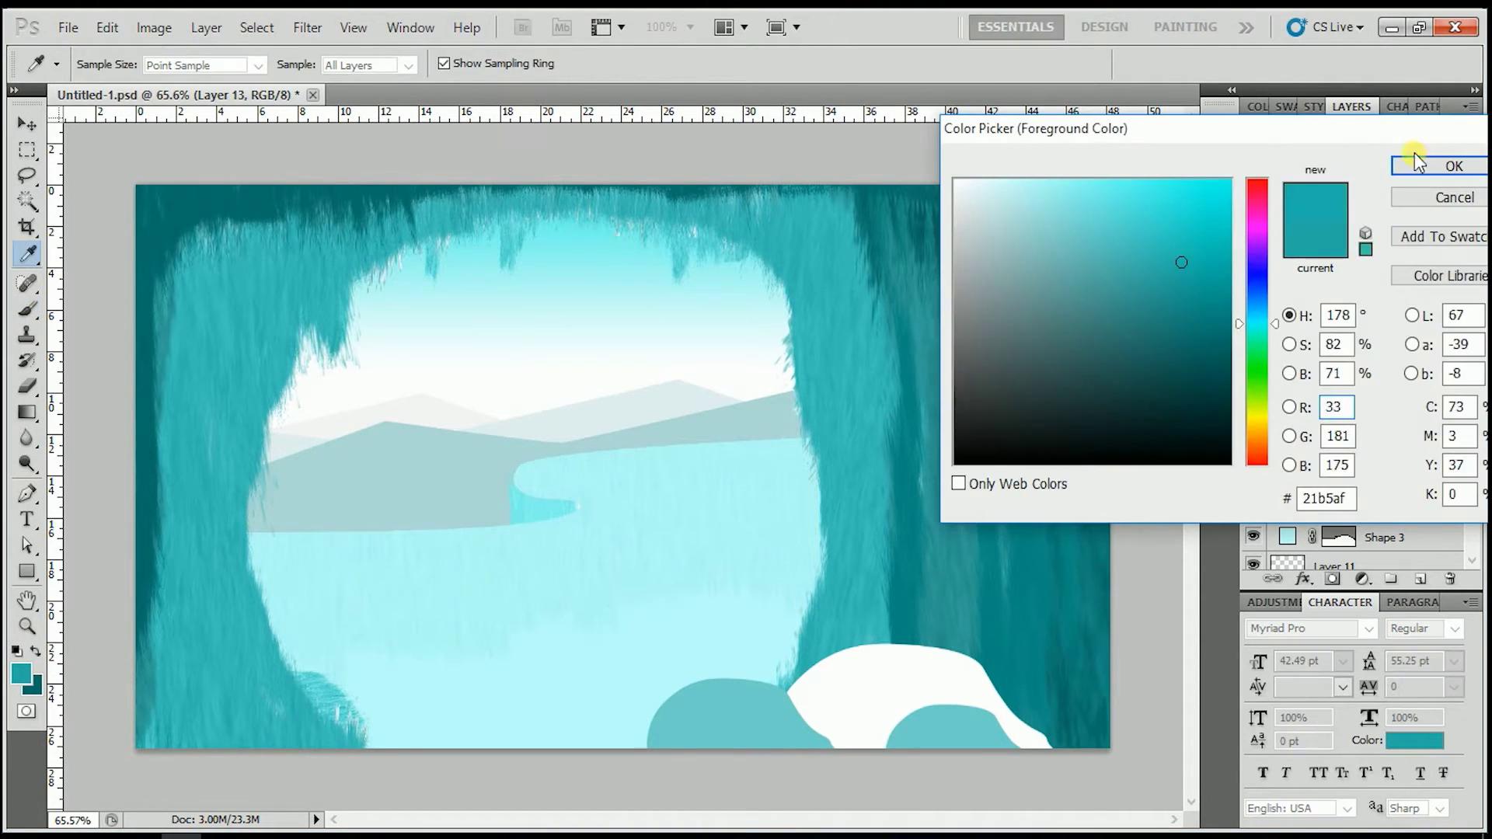
left_click(1450, 159)
key("F5")
left_click_drag(190, 265, 167, 769)
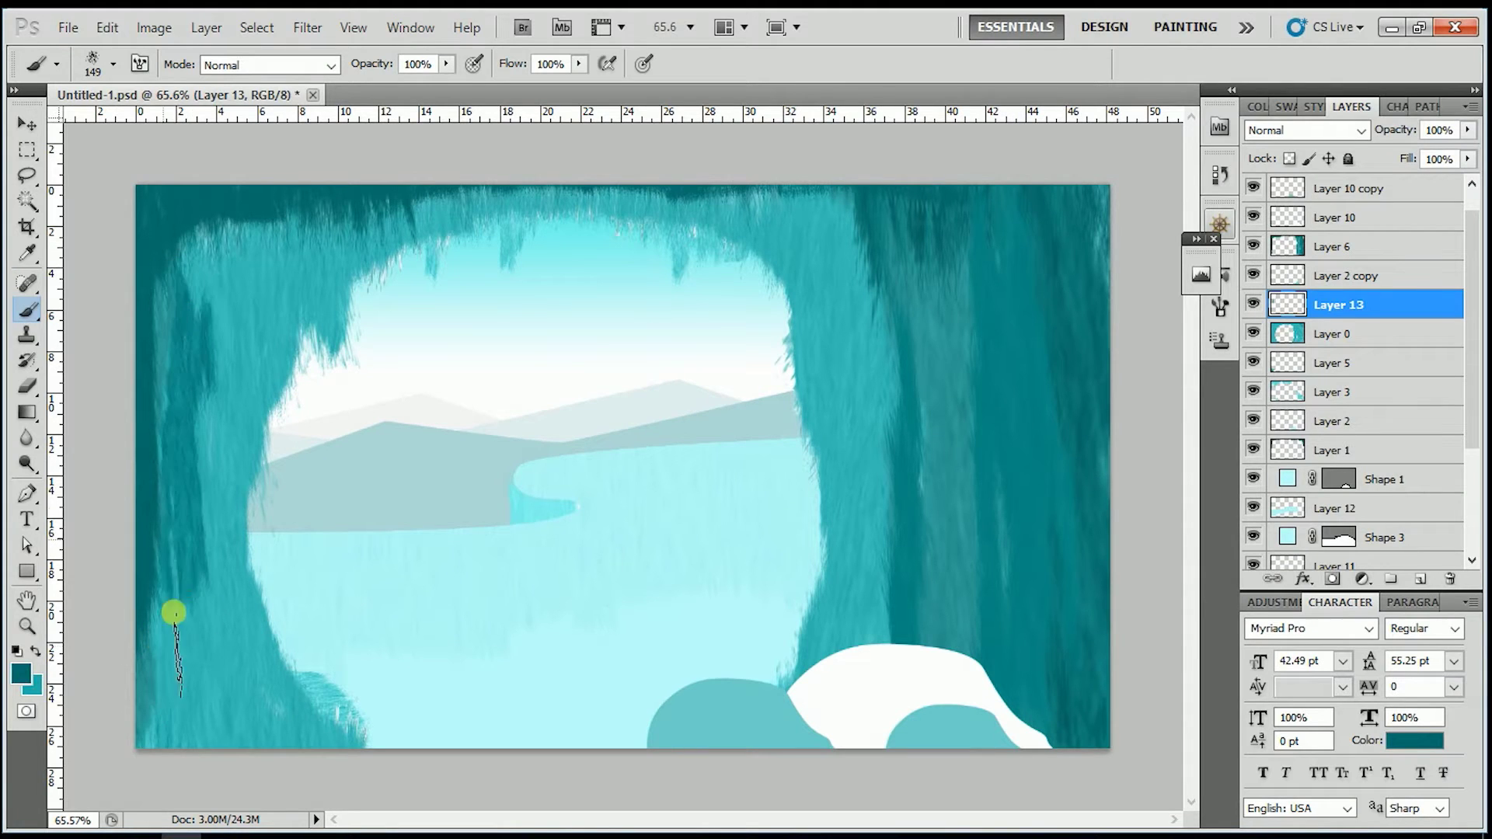
key("ctrl+z")
mouse_move(194, 465)
left_mouse_down()
mouse_move(187, 379)
mouse_move(184, 657)
left_mouse_up()
left_click_drag(187, 428, 194, 482)
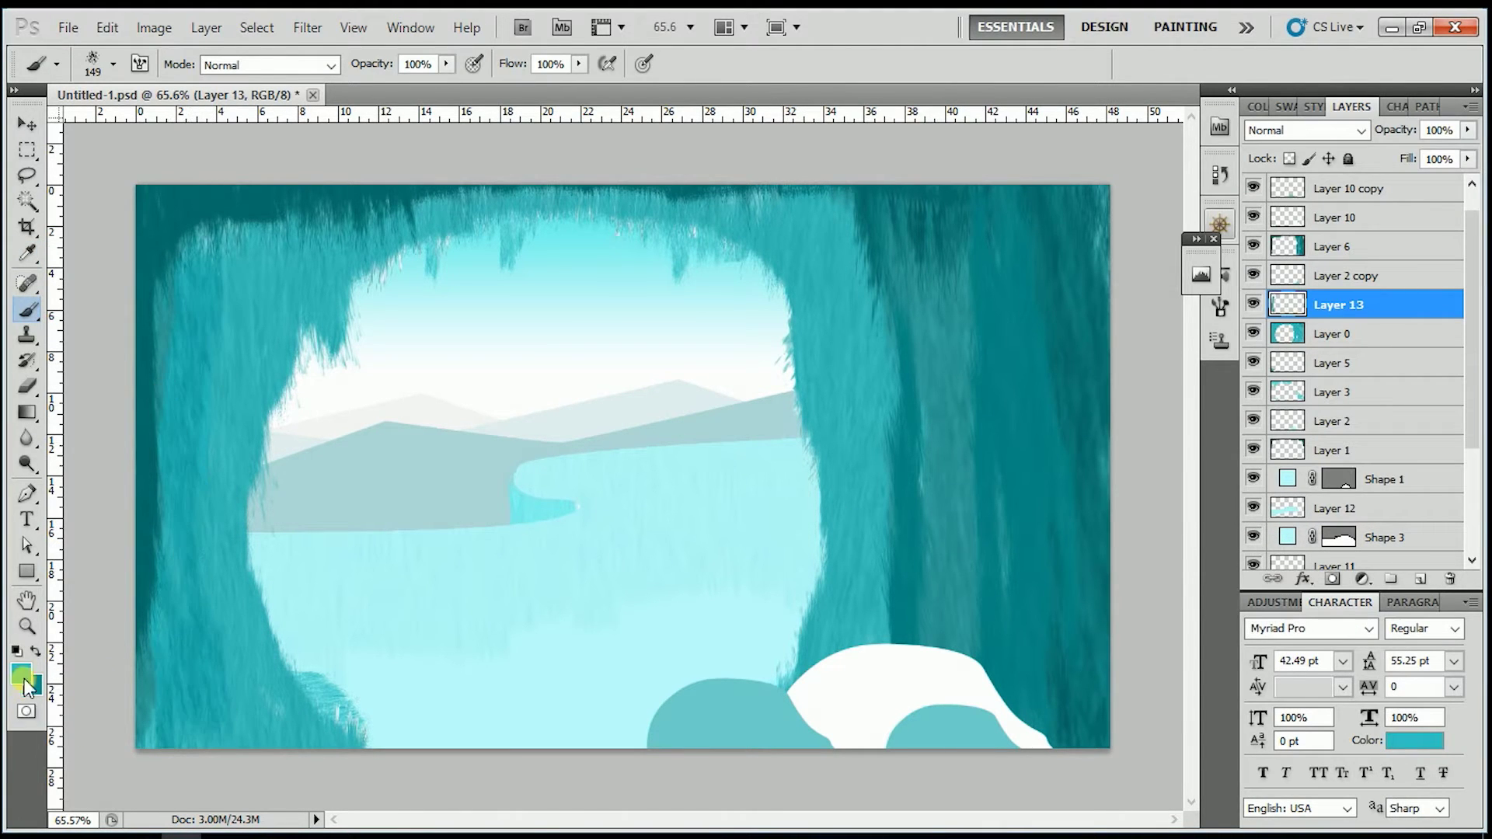
mouse_move(183, 536)
left_mouse_down()
mouse_move(162, 563)
mouse_move(252, 769)
left_mouse_up()
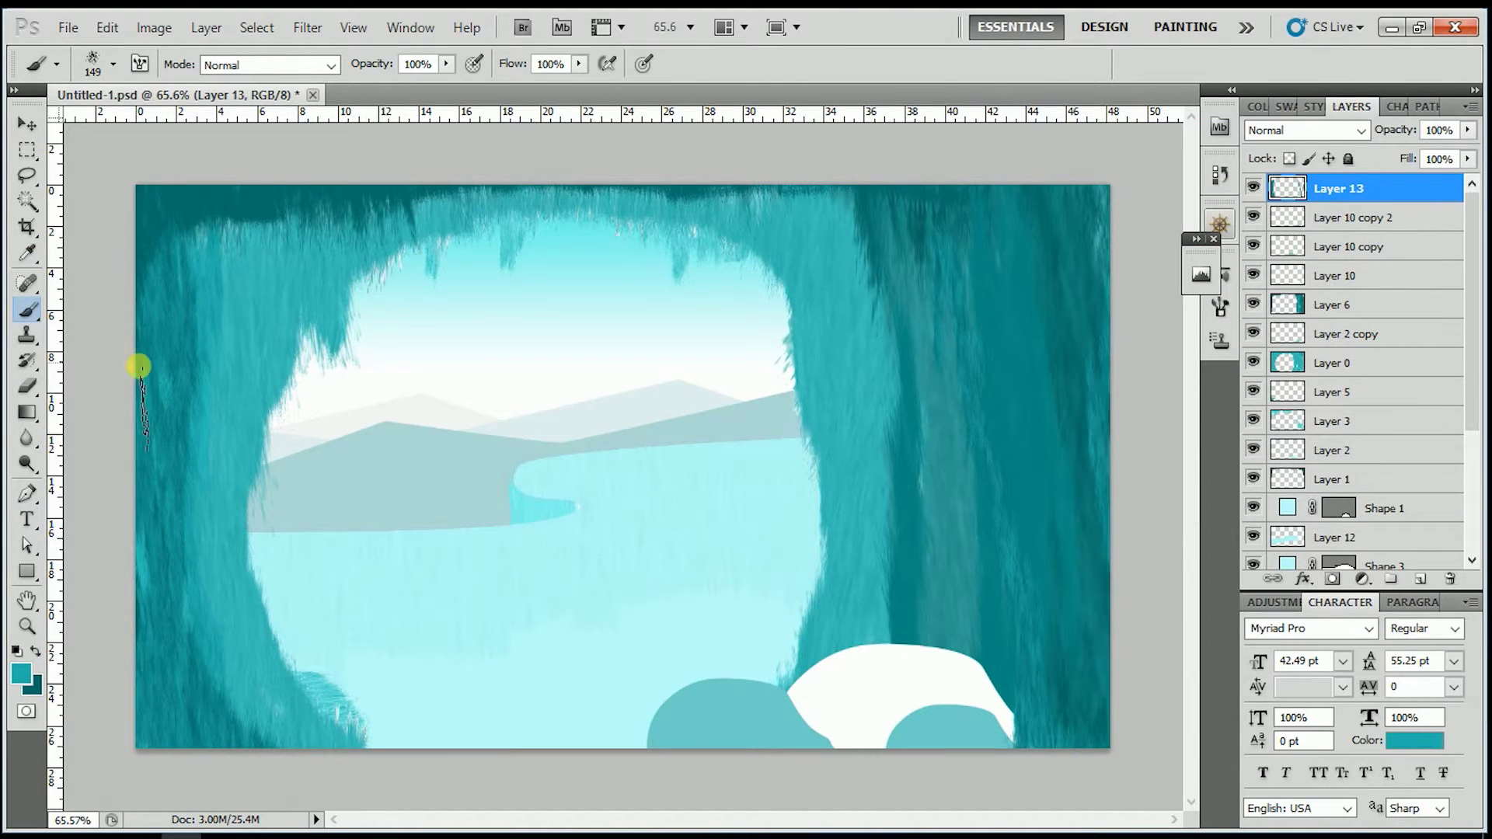
Paint the bottom bump dark teal on the teal rock copy layer
left_click(748, 704, "ctrl")
key("F5")
key("F5")
mouse_move(683, 707)
left_mouse_down()
mouse_move(736, 722)
mouse_move(659, 738)
mouse_move(746, 727)
left_mouse_up()
Shade the bottom bump with alternating light cyan and dark strokes
left_click(307, 27)
key("Escape")
left_click(21, 674)
left_click(1438, 161)
left_click(35, 679)
left_click(1438, 161)
left_click_drag(653, 723, 772, 739)
left_click(21, 674)
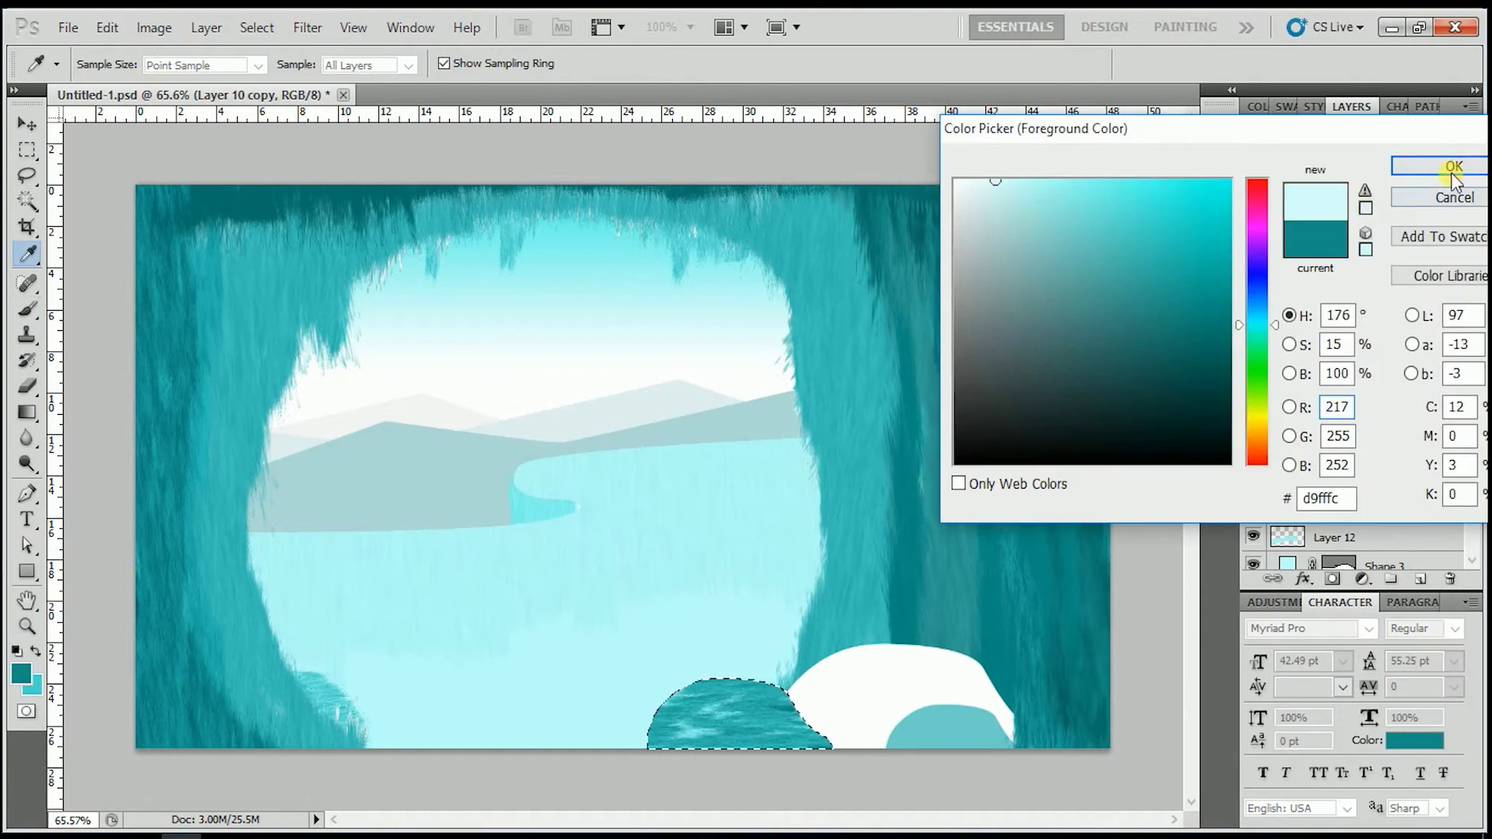
left_click(1438, 161)
left_click_drag(660, 703, 772, 687)
left_click(308, 27)
key("Escape")
Duplicate the bump, move the copy right, and shift its hue toward teal
key("ctrl+d")
key("v")
scroll(619, 509, "up", 2)
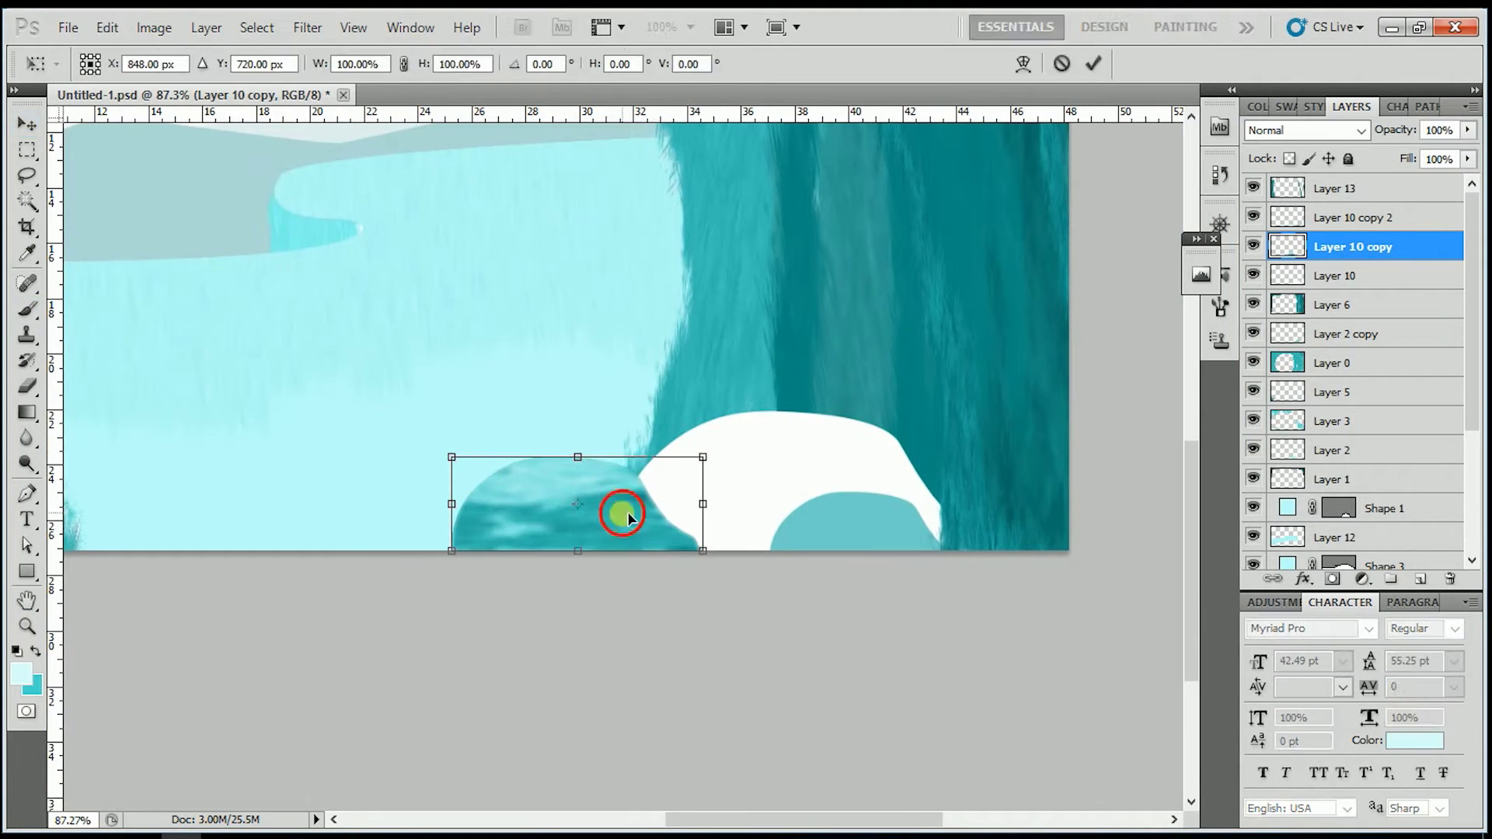
left_click_drag(619, 509, 901, 530)
key("ctrl+u")
key("Return")
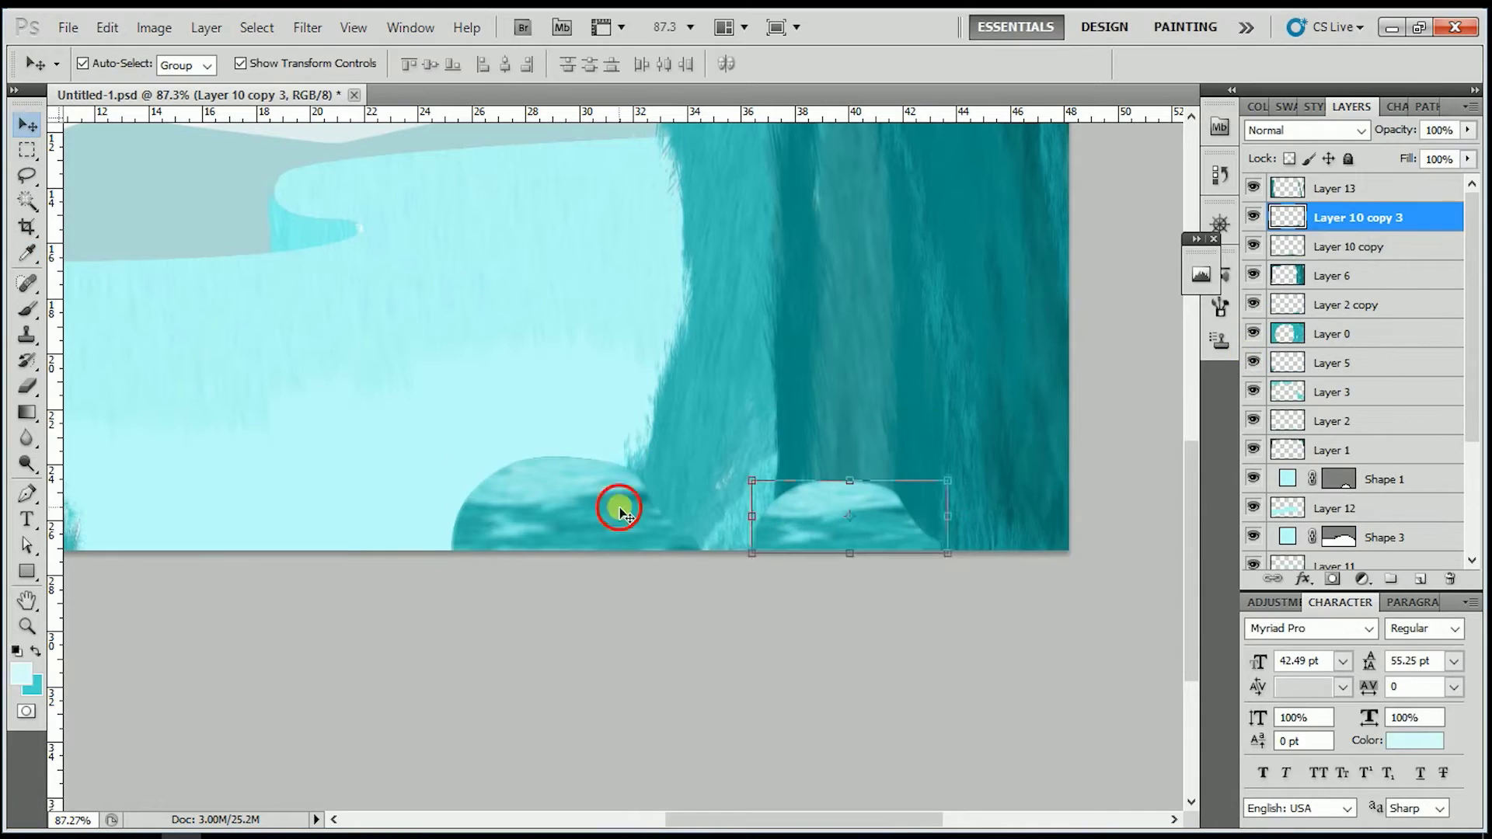
Give the bump a smaller, fainter dark teal inner glow and merge the effect
double_click(1391, 246)
left_click(1113, 404)
key("Return")
left_click_drag(1139, 536, 1156, 536)
left_click_drag(1219, 356, 1189, 355)
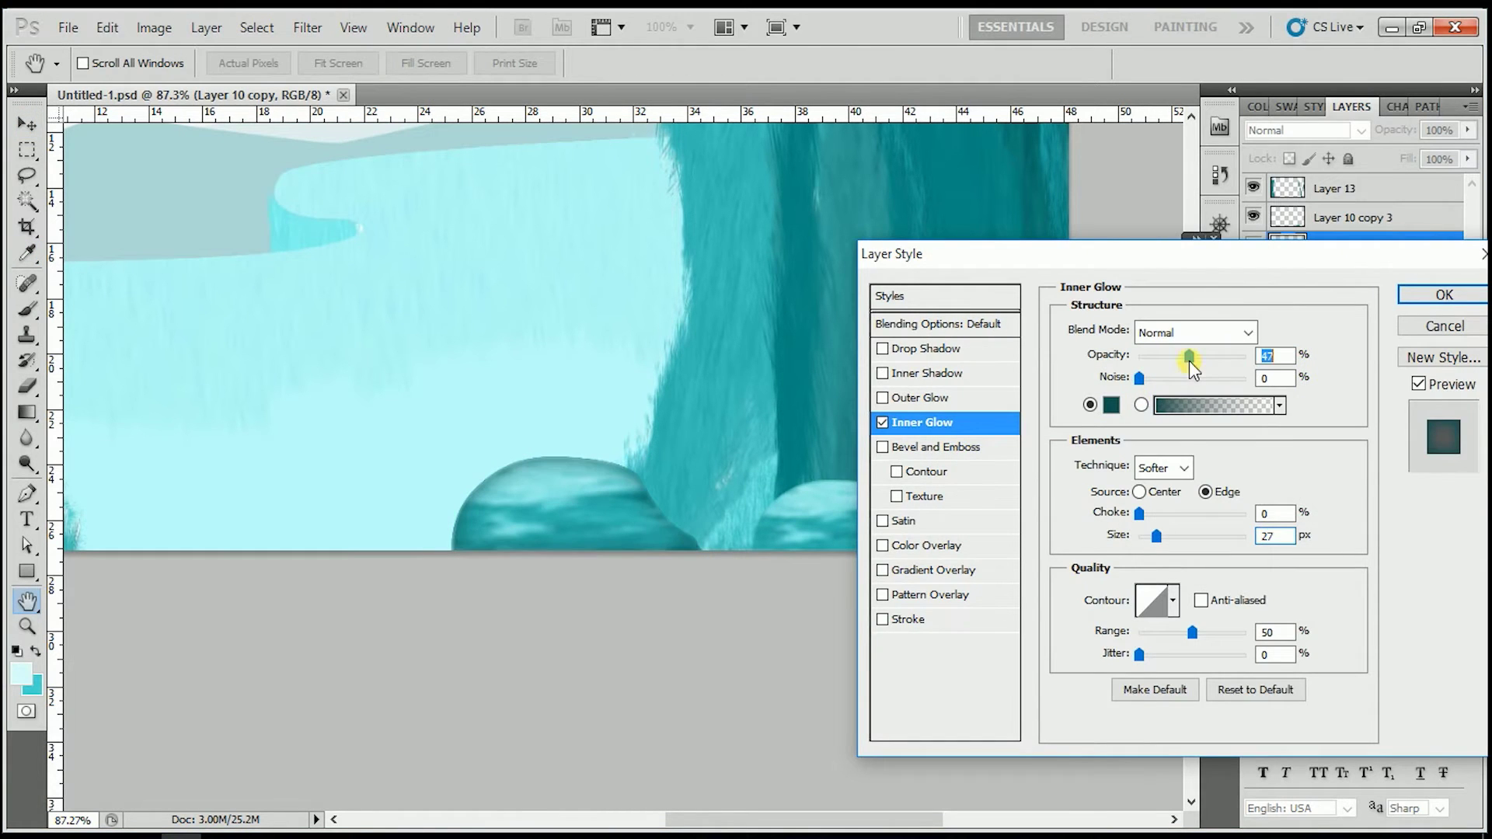
left_click(1426, 299)
key("ctrl+e")
Place a third bump further right and brighten its midtones with Levels
key("ctrl+l")
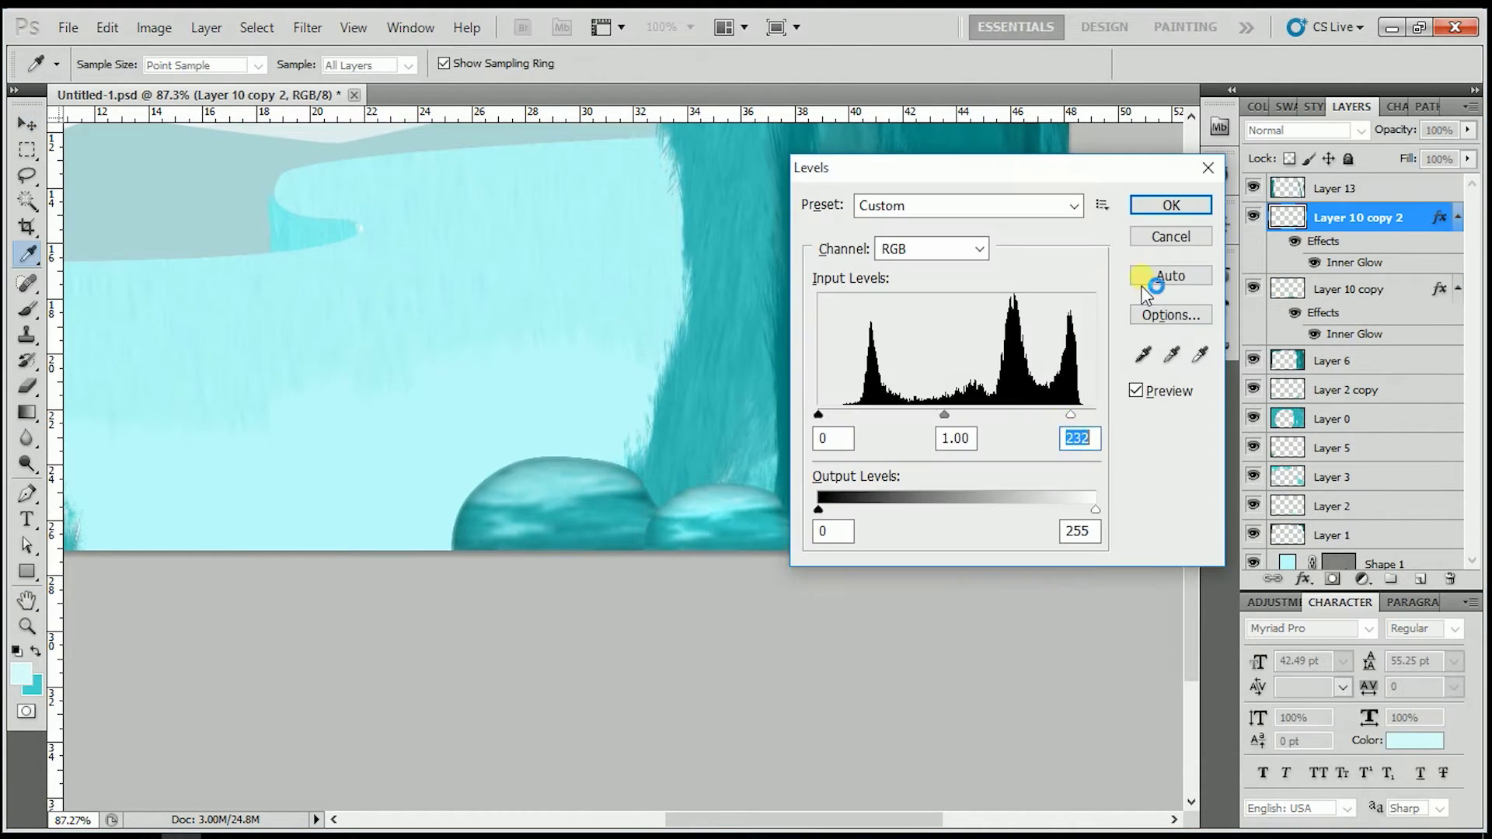
key("F1")
left_click(1285, 24)
mouse_move(616, 509)
left_mouse_down()
mouse_move(879, 492)
mouse_move(899, 516)
mouse_move(746, 533)
left_mouse_up()
key("ctrl+l")
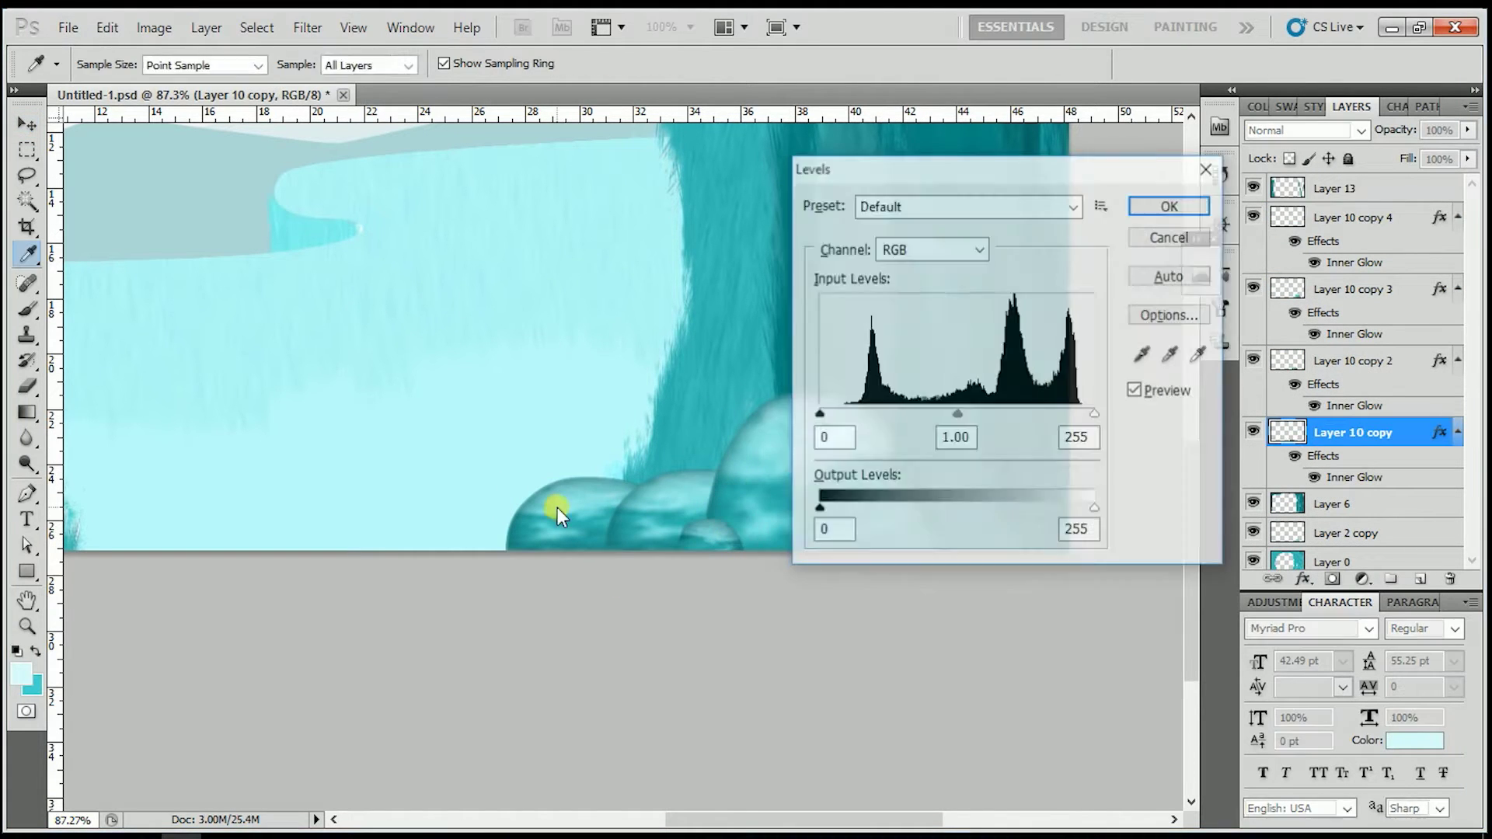
left_click_drag(956, 414, 906, 417)
Copy the rock layers and shrink and flip the copy at the lower left
key("Escape")
key("ctrl+minus")
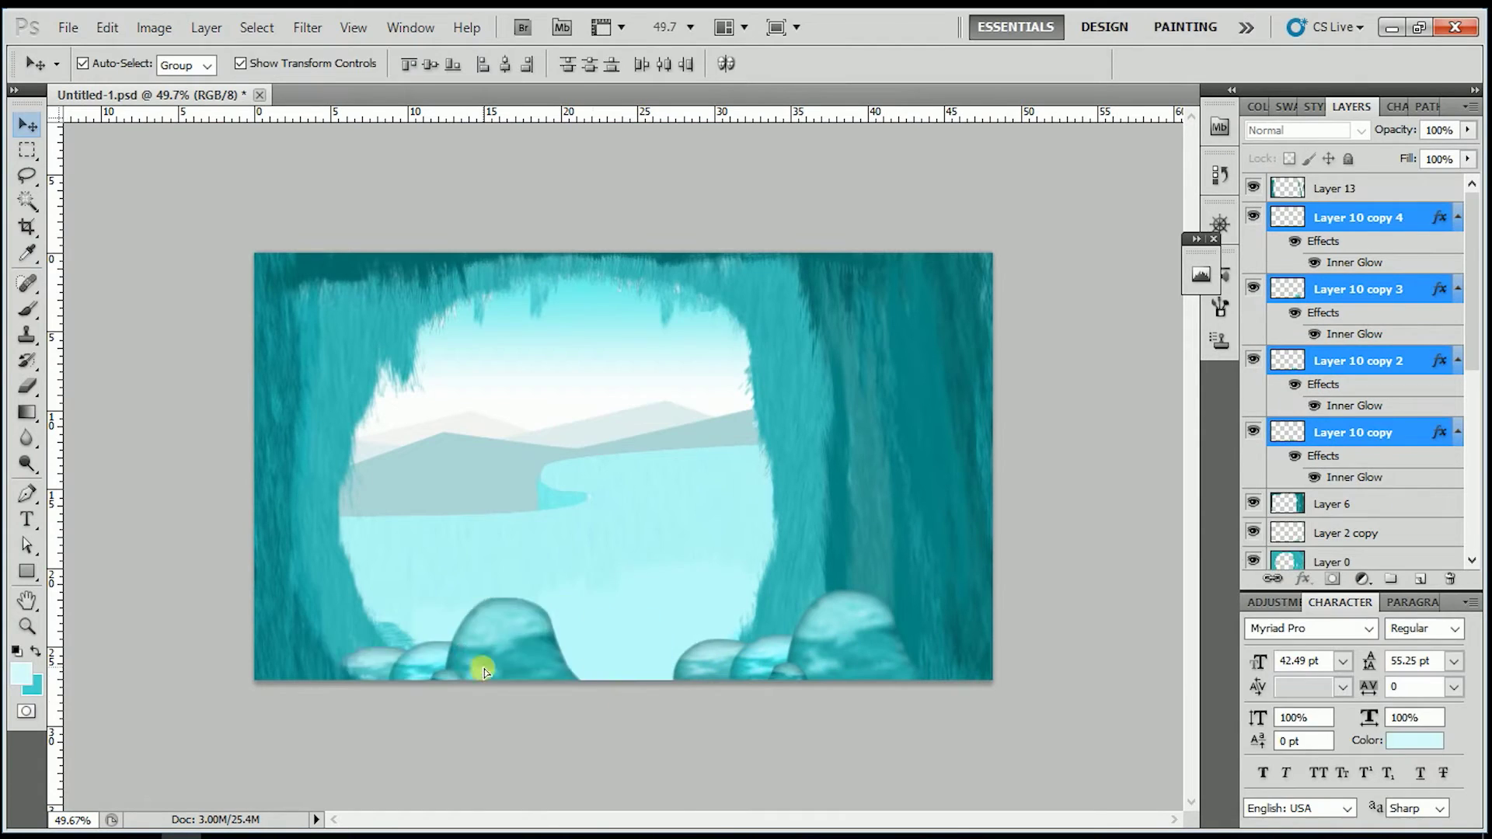
left_click_drag(777, 645, 458, 684)
key("Return")
scroll(579, 482, "up", 1)
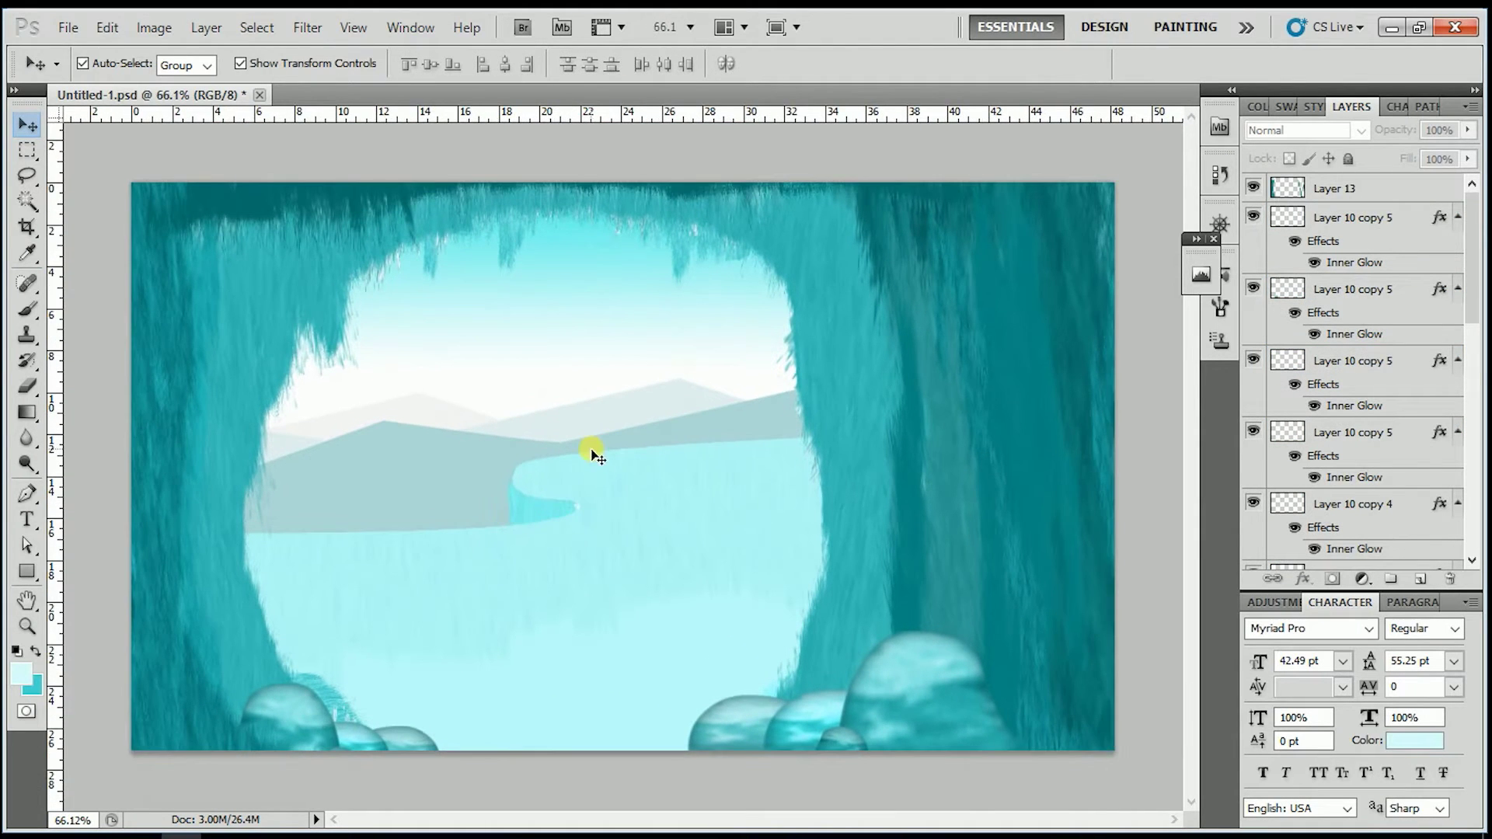
scroll(589, 451, "up", 1)
Add a new highlight layer with a faint white stroke, moved lower in the stack
key("b")
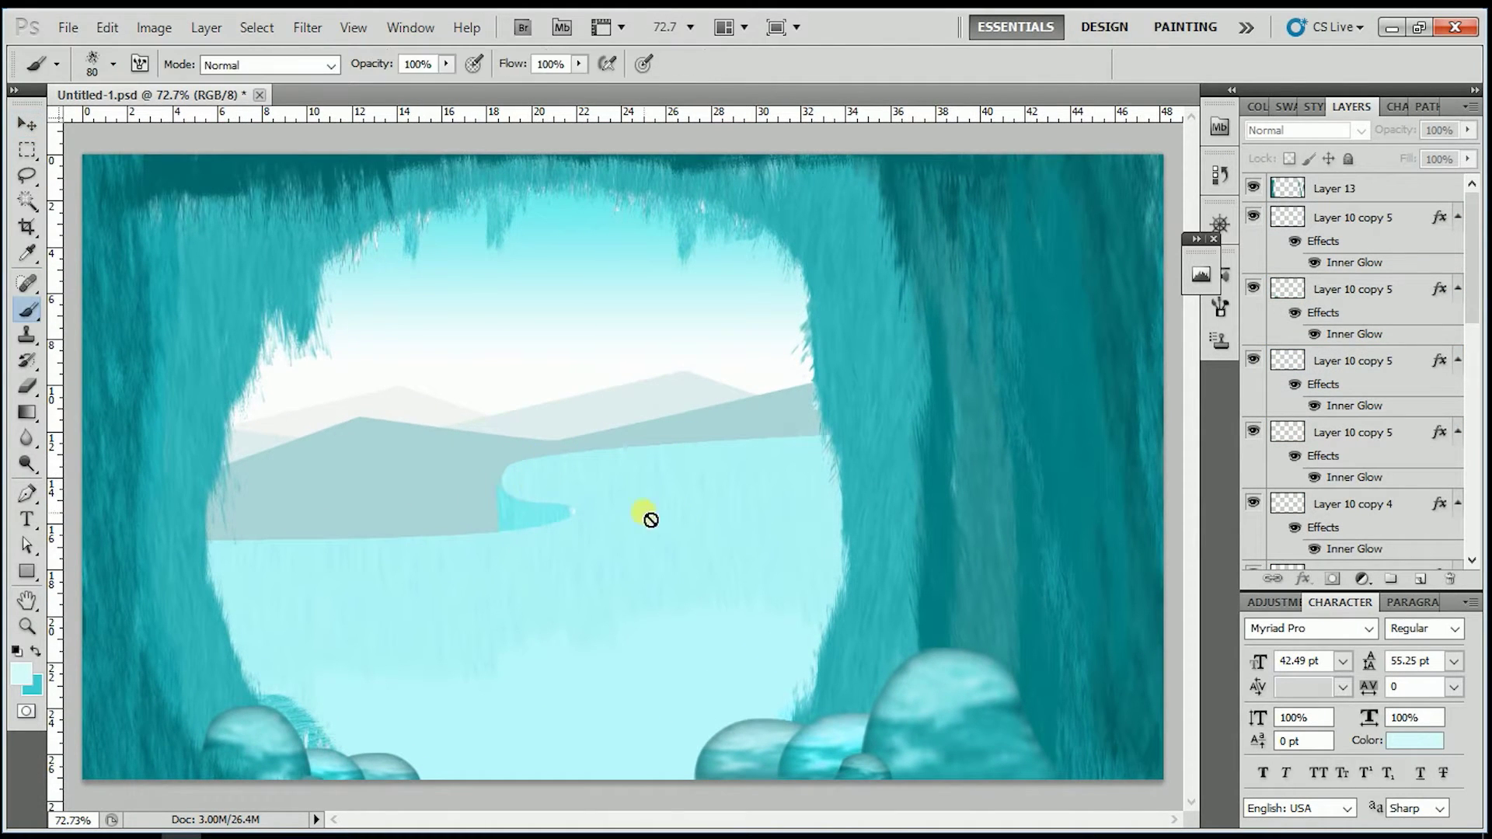
key("ctrl+shift+alt+n")
left_click_drag(762, 488, 812, 505)
key("ctrl+bracketleft")
key("ctrl+bracketleft")
key("ctrl+bracketleft")
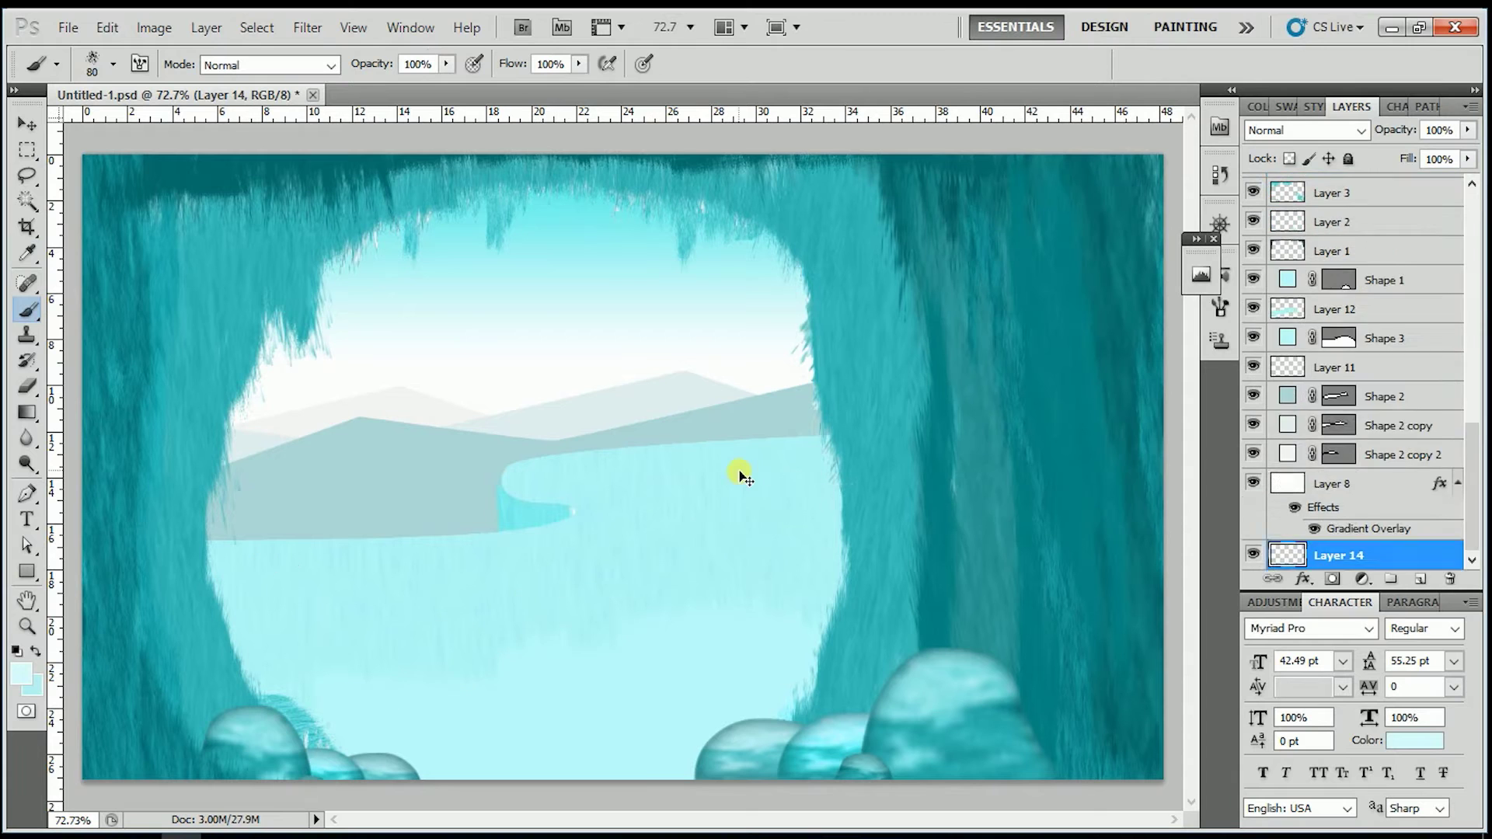
key("ctrl+bracketleft")
key("F5")
key("F5")
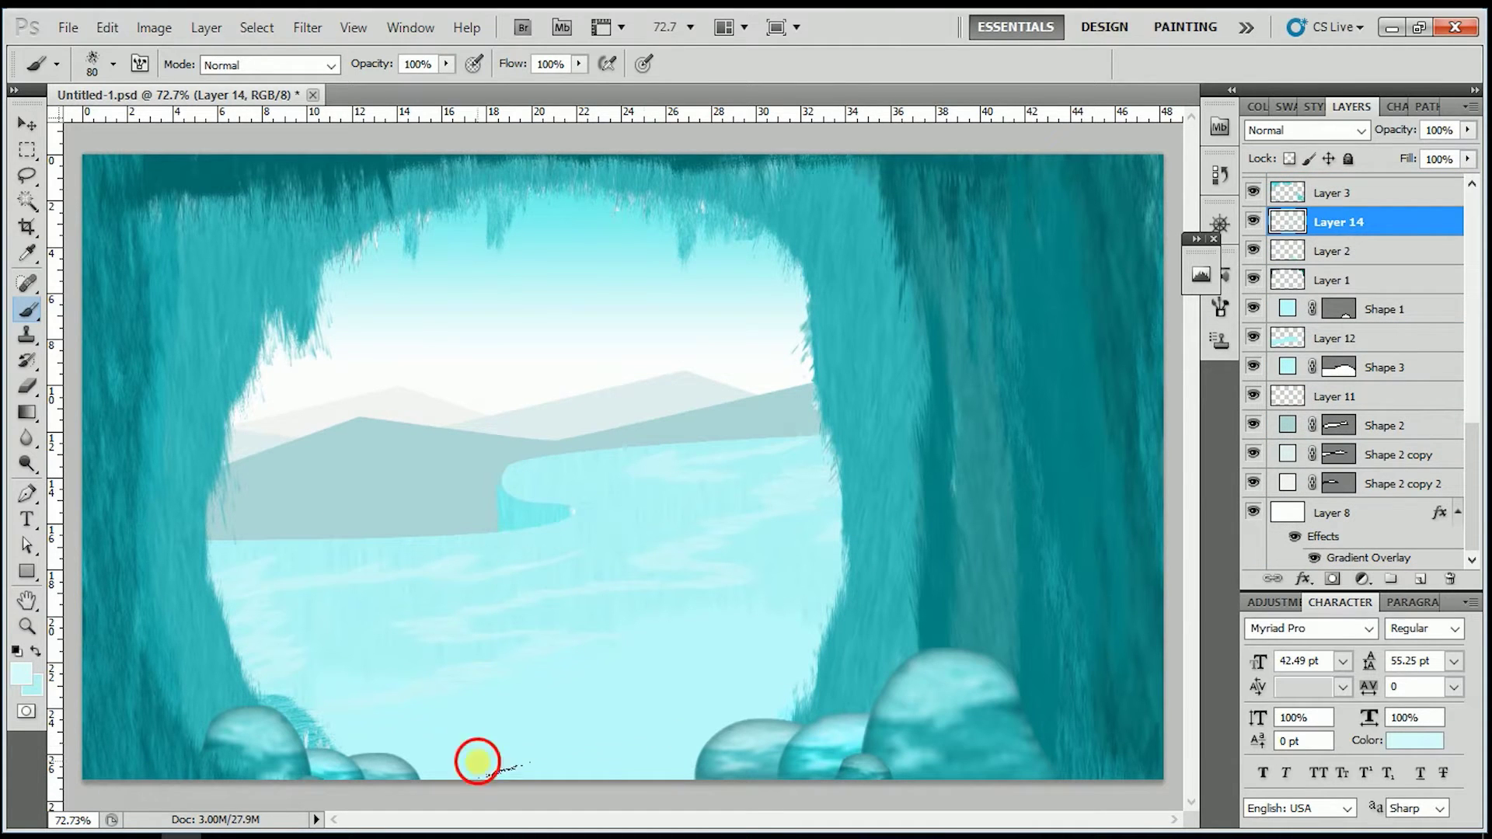
With a smaller preset brush in white, paint highlight streaks across the lake
left_click(308, 27)
left_click(549, 266)
left_click(113, 64)
left_click_drag(113, 124, 102, 124)
key("Return")
left_click(776, 559, "alt")
mouse_move(776, 559)
left_mouse_down()
mouse_move(476, 662)
mouse_move(786, 458)
mouse_move(300, 606)
mouse_move(518, 762)
left_mouse_up()
left_click_drag(669, 468, 768, 528)
Soften the streaks with Box Blur and open Levels for the lake layer
left_click(308, 28)
left_click(333, 249)
key("Return")
key("ctrl+l")
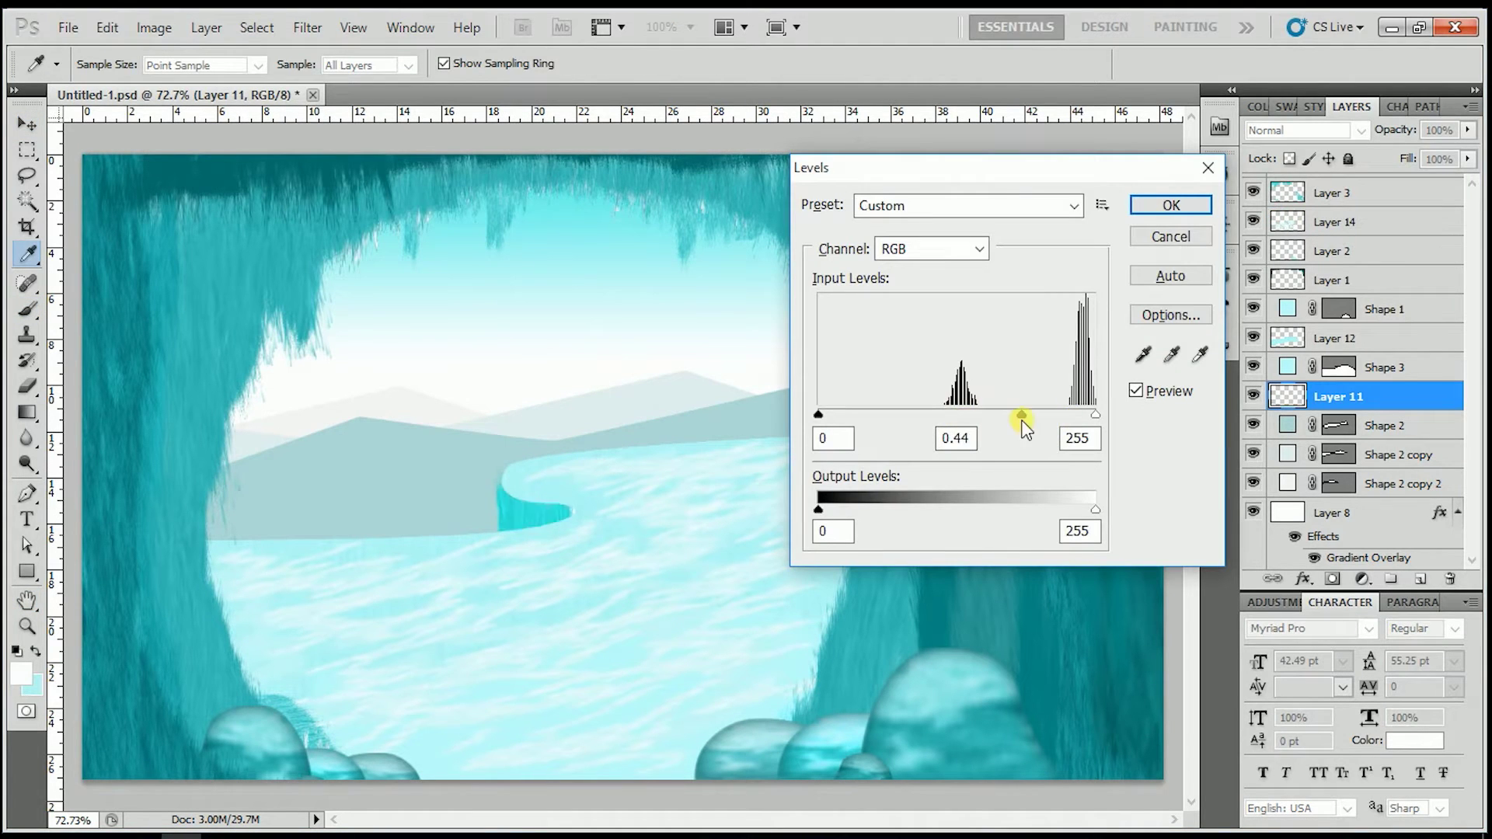
Undo a trial dark stroke and add a new layer for edge shading
left_click_drag(842, 429, 509, 474)
key("ctrl+z")
key("ctrl+n")
key("Escape")
key("ctrl+shift+alt+n")
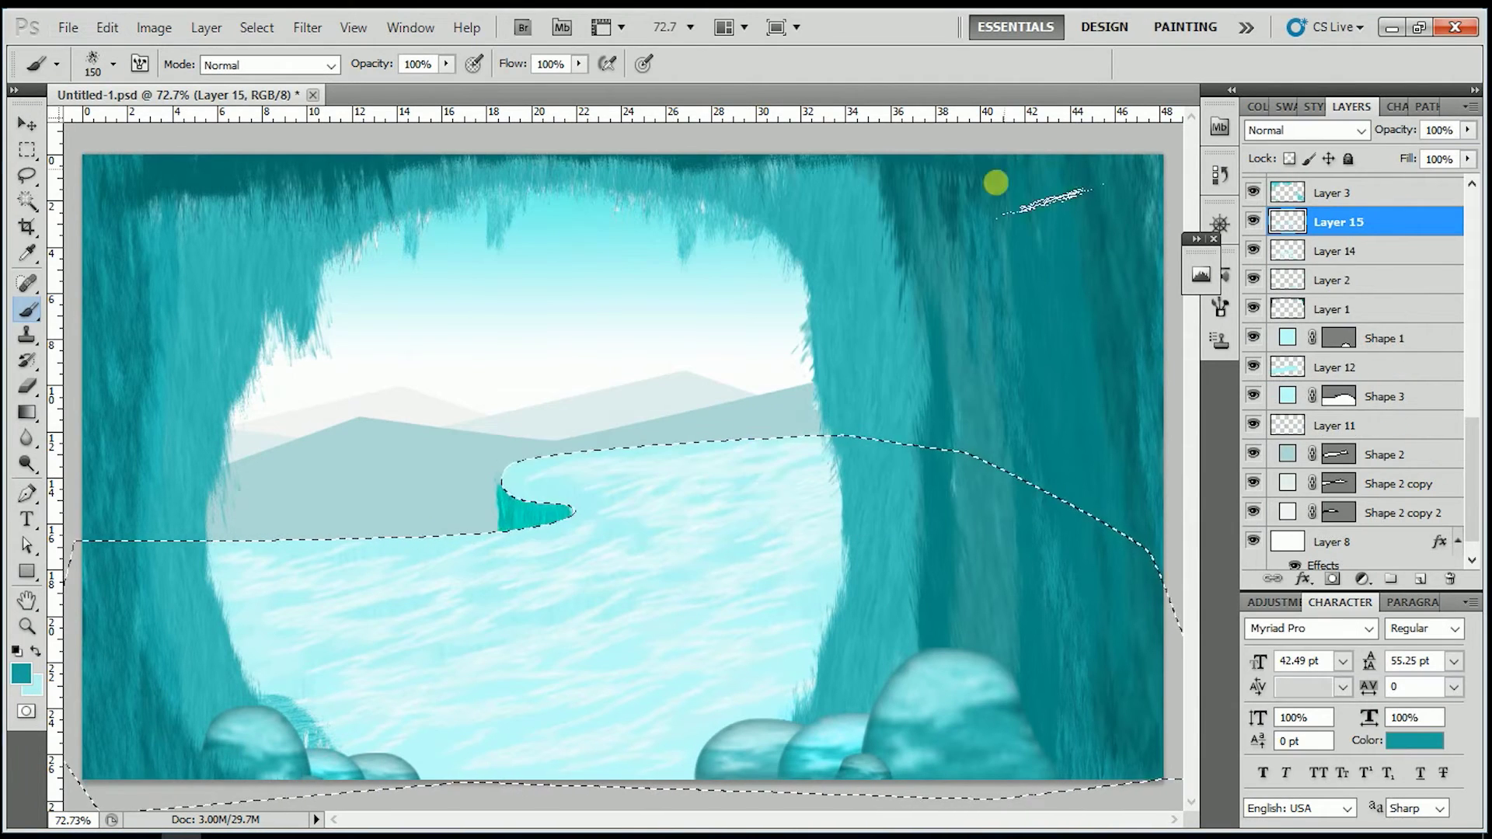
Shade the water's top edge, right-wall junction and bottom-left rocks in dark teal
left_click_drag(393, 533, 383, 533)
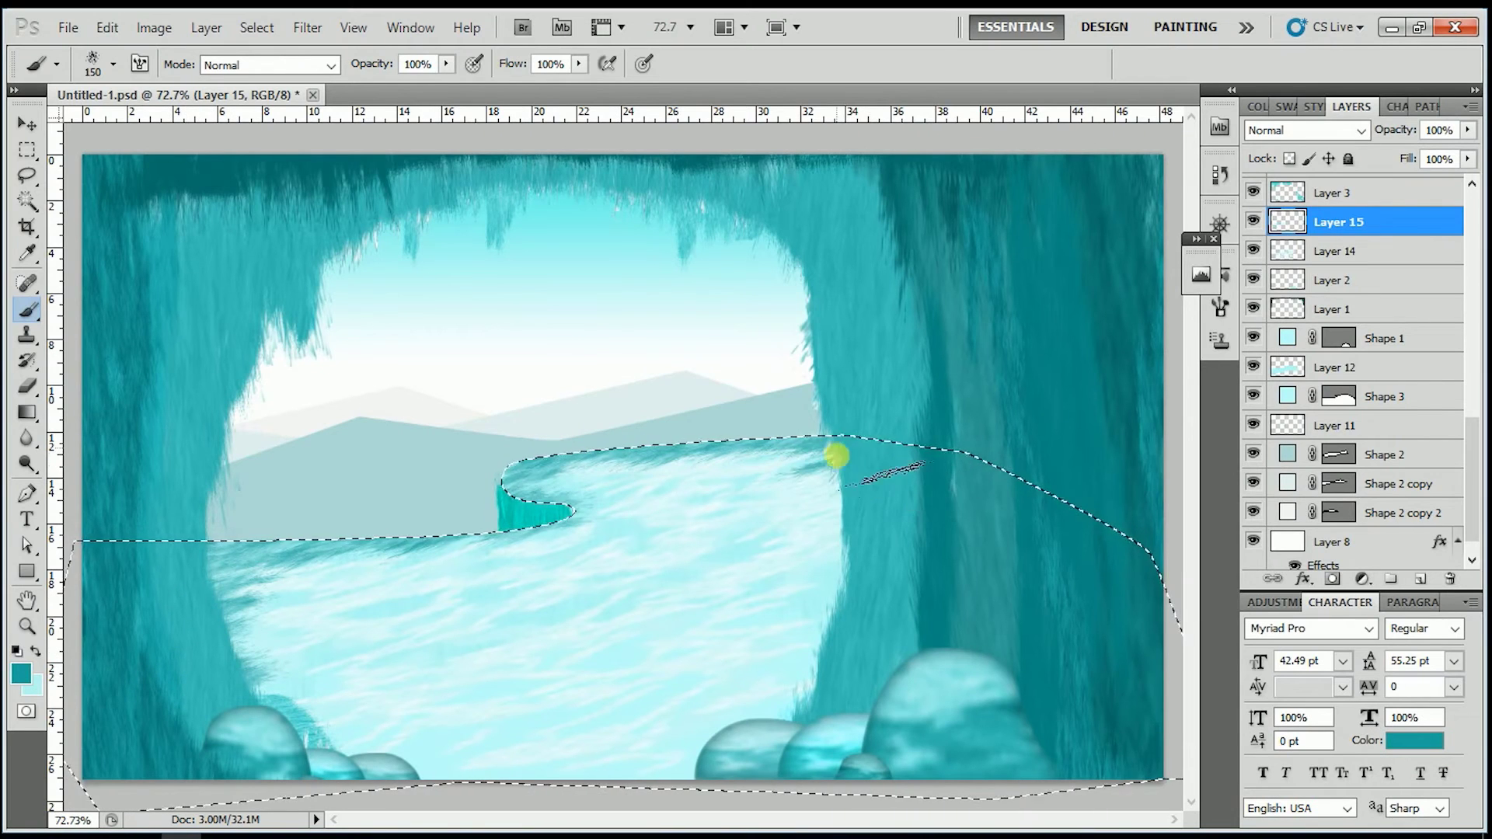
left_click_drag(833, 456, 753, 739)
key("bracketleft")
key("bracketleft")
key("bracketleft")
left_click_drag(381, 726, 327, 754)
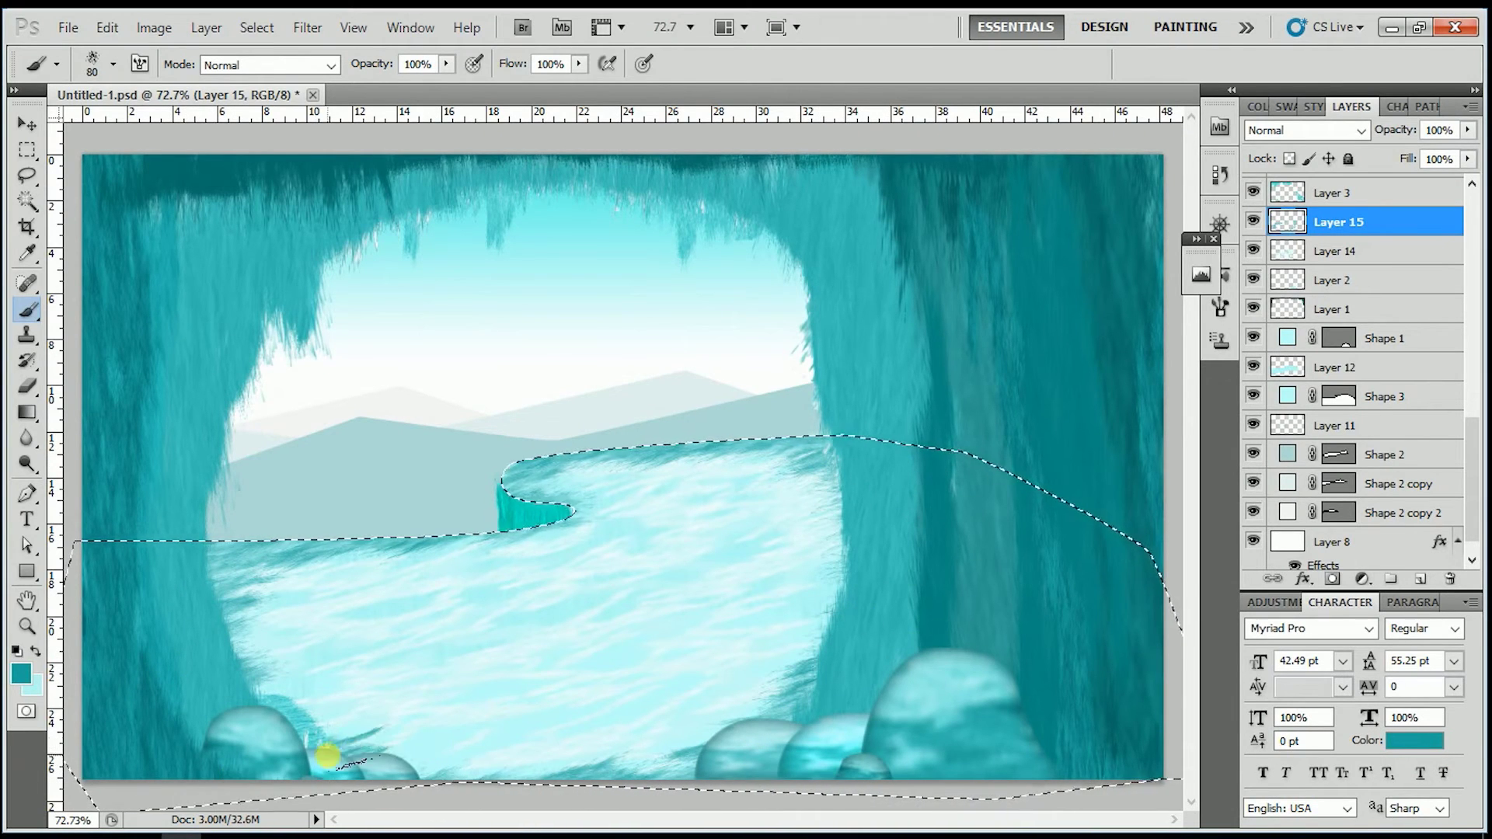
Clear the water selection and add a new empty top layer
key("ctrl+d")
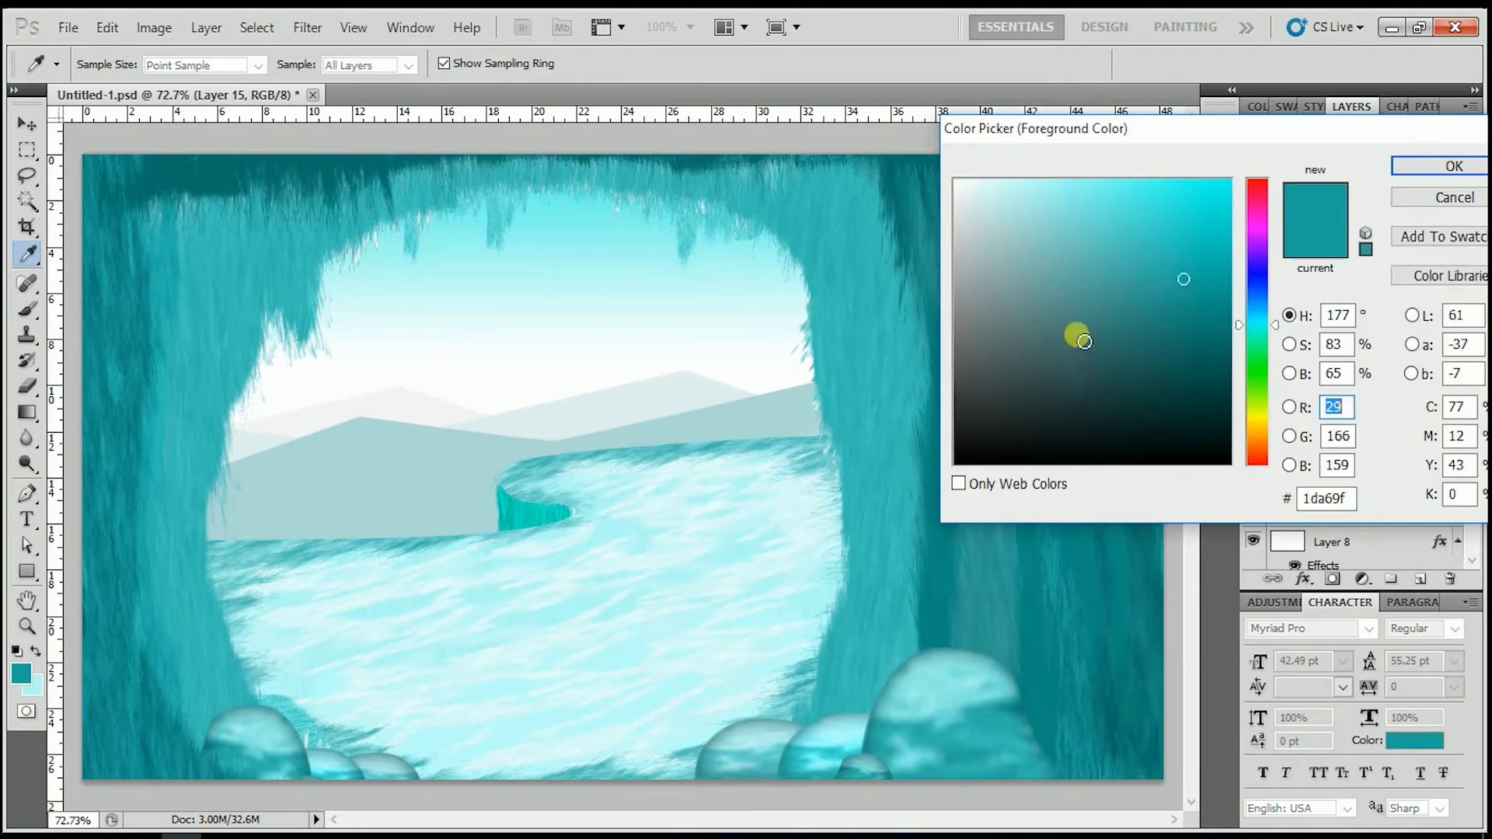
key("F5")
key("F5")
key("ctrl+shift+alt+n")
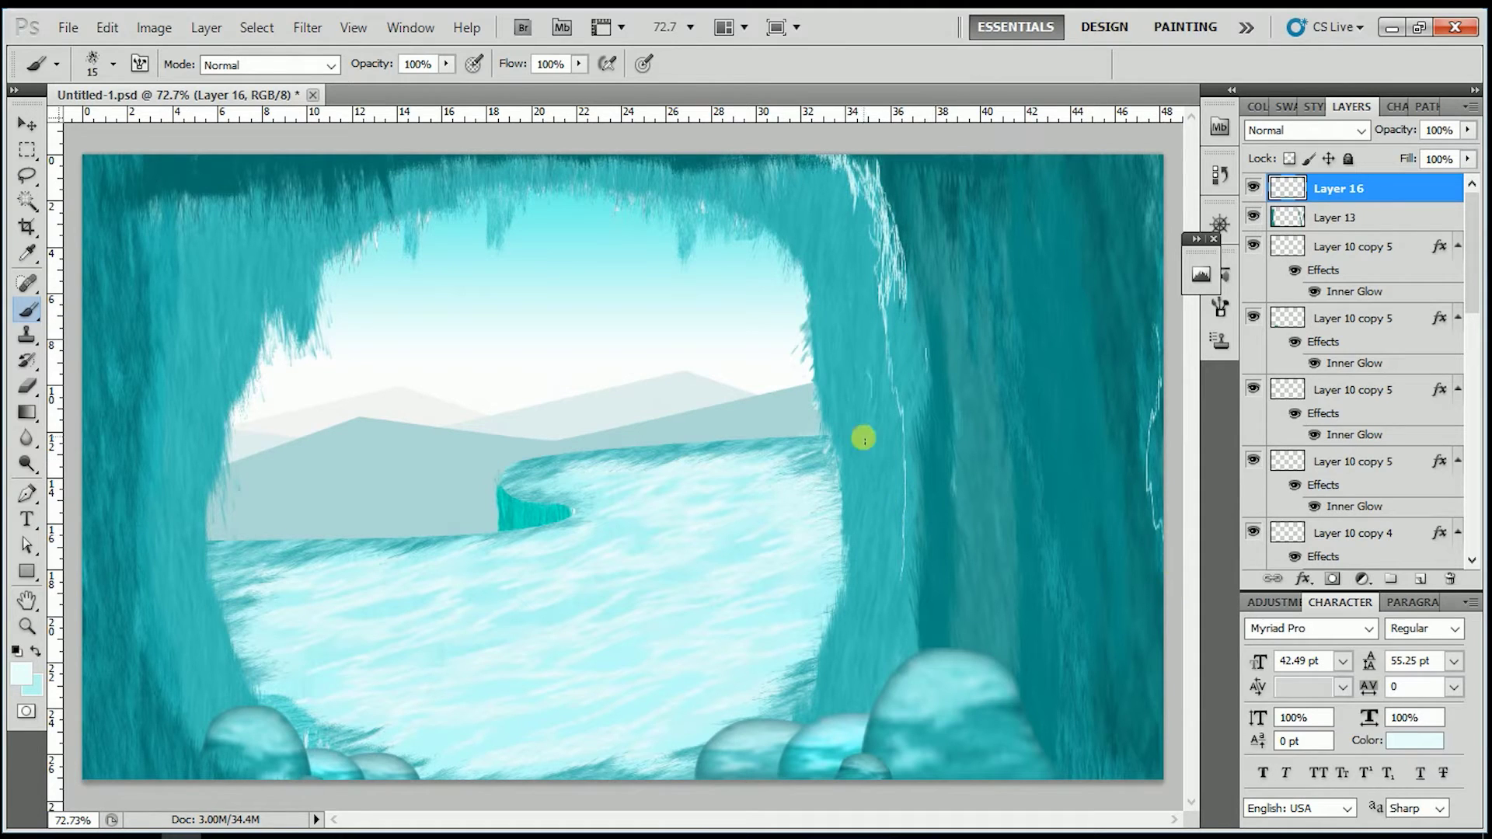
Paint thin white streaks down both cave walls and soften them with Box Blur
left_click_drag(853, 205, 871, 289)
mouse_move(977, 185)
left_mouse_down()
mouse_move(966, 389)
mouse_move(1052, 739)
left_mouse_up()
mouse_move(145, 184)
left_mouse_down()
mouse_move(153, 549)
mouse_move(293, 202)
left_mouse_up()
key("ctrl+alt+f")
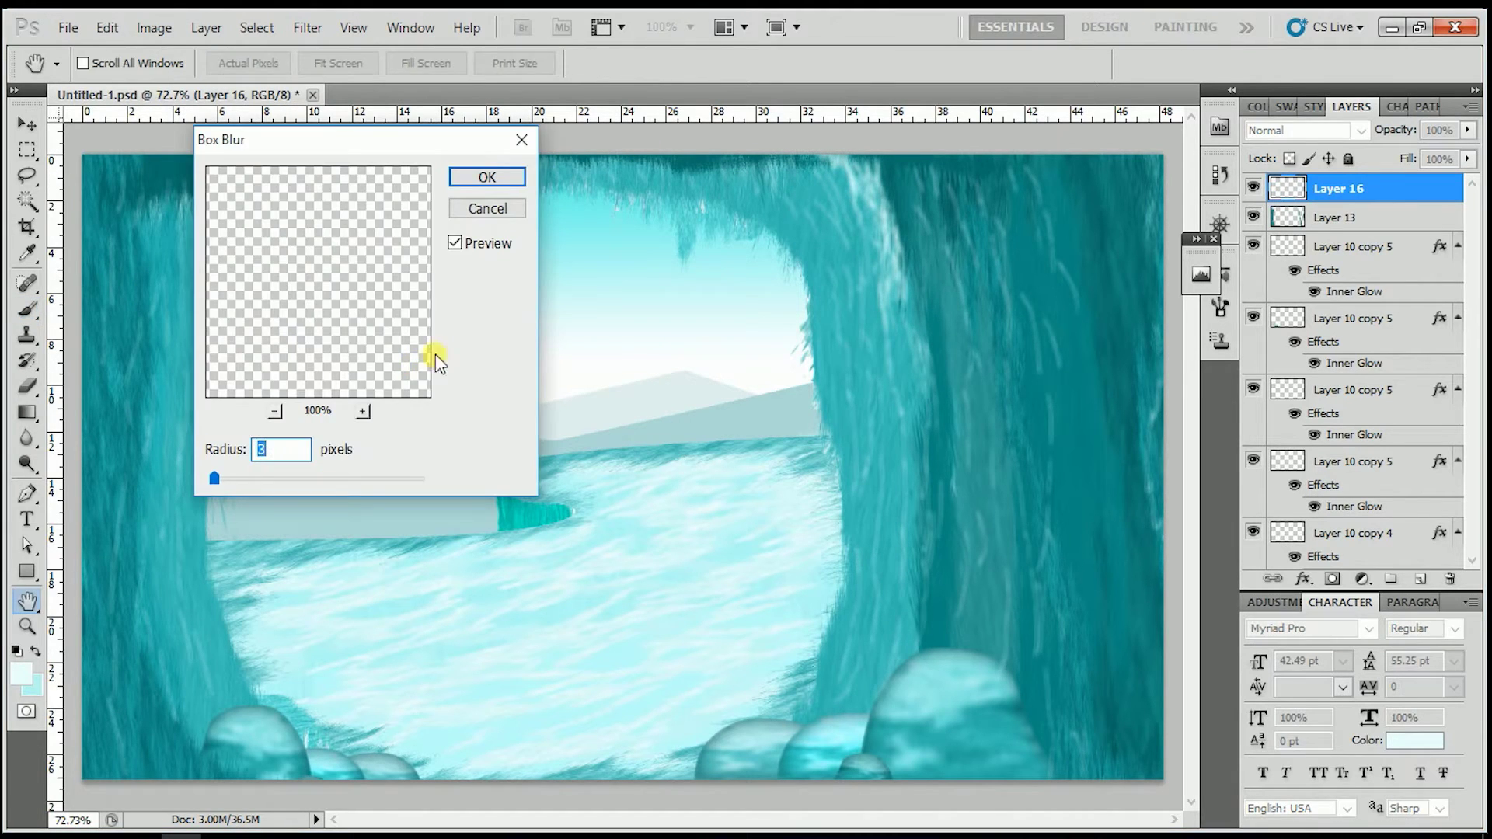
key("Return")
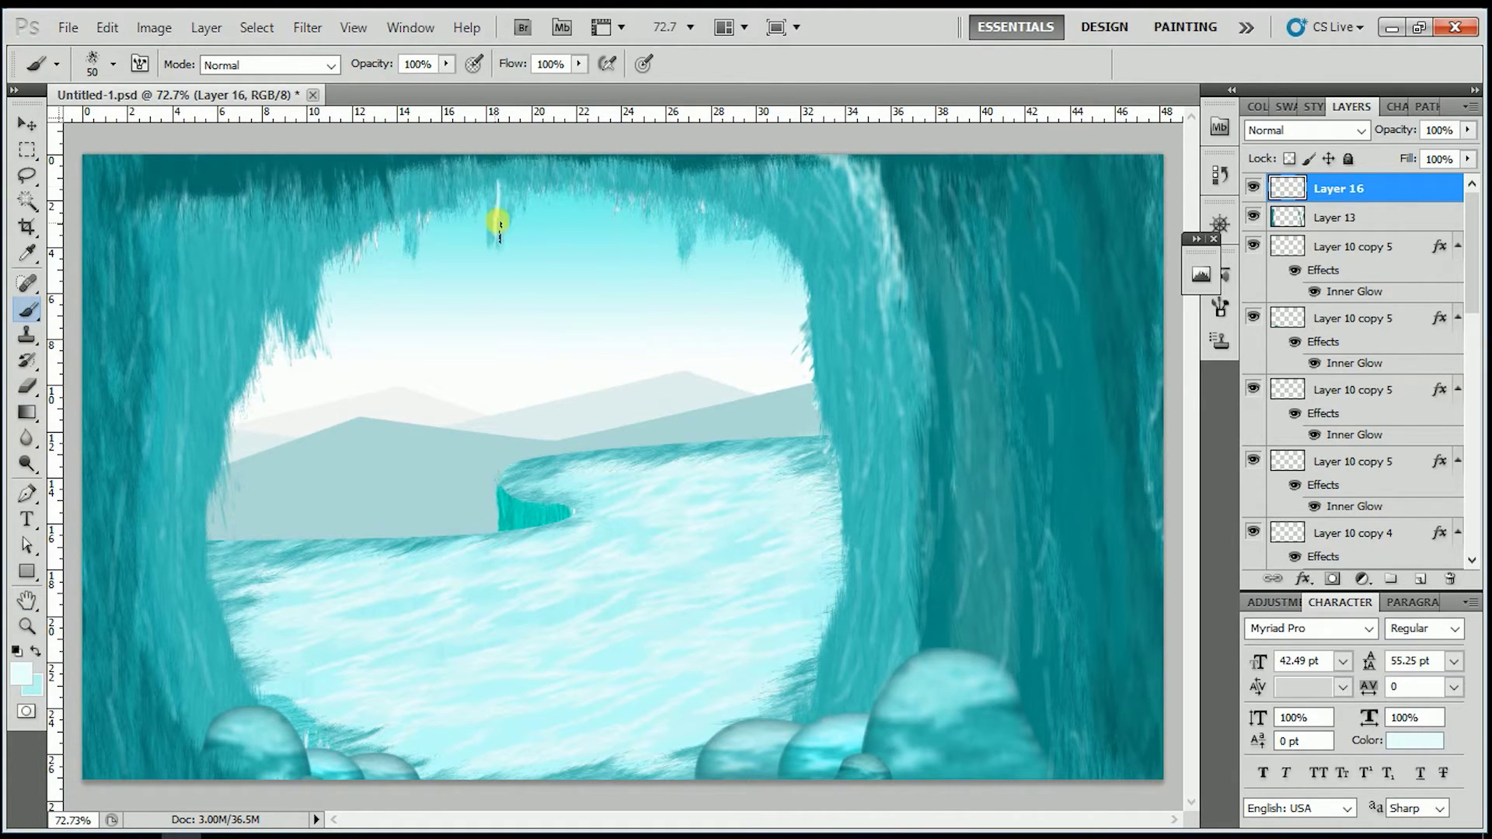
Paint light cyan icicles hanging from the top centre of the cave ceiling
left_click(21, 673)
left_click(1428, 163)
left_click_drag(498, 208, 503, 276)
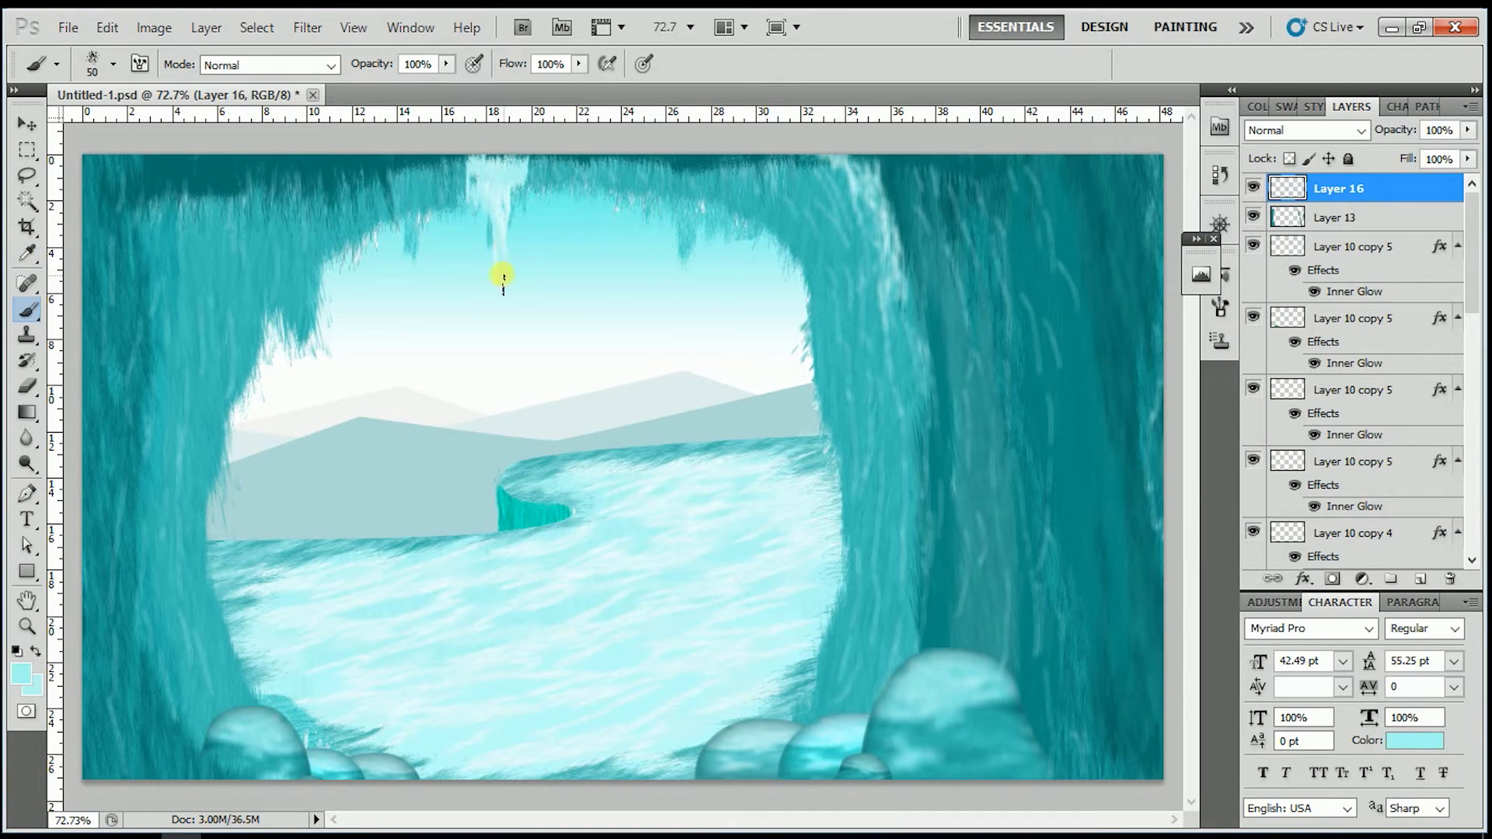
left_click(21, 673)
left_click(1073, 186)
left_click(1432, 164)
mouse_move(388, 167)
left_mouse_down()
mouse_move(441, 177)
mouse_move(509, 299)
left_mouse_up()
Set a darker teal secondary colour and paint pale icicles hanging from the cave ceiling
left_click(31, 684)
left_click(1432, 161)
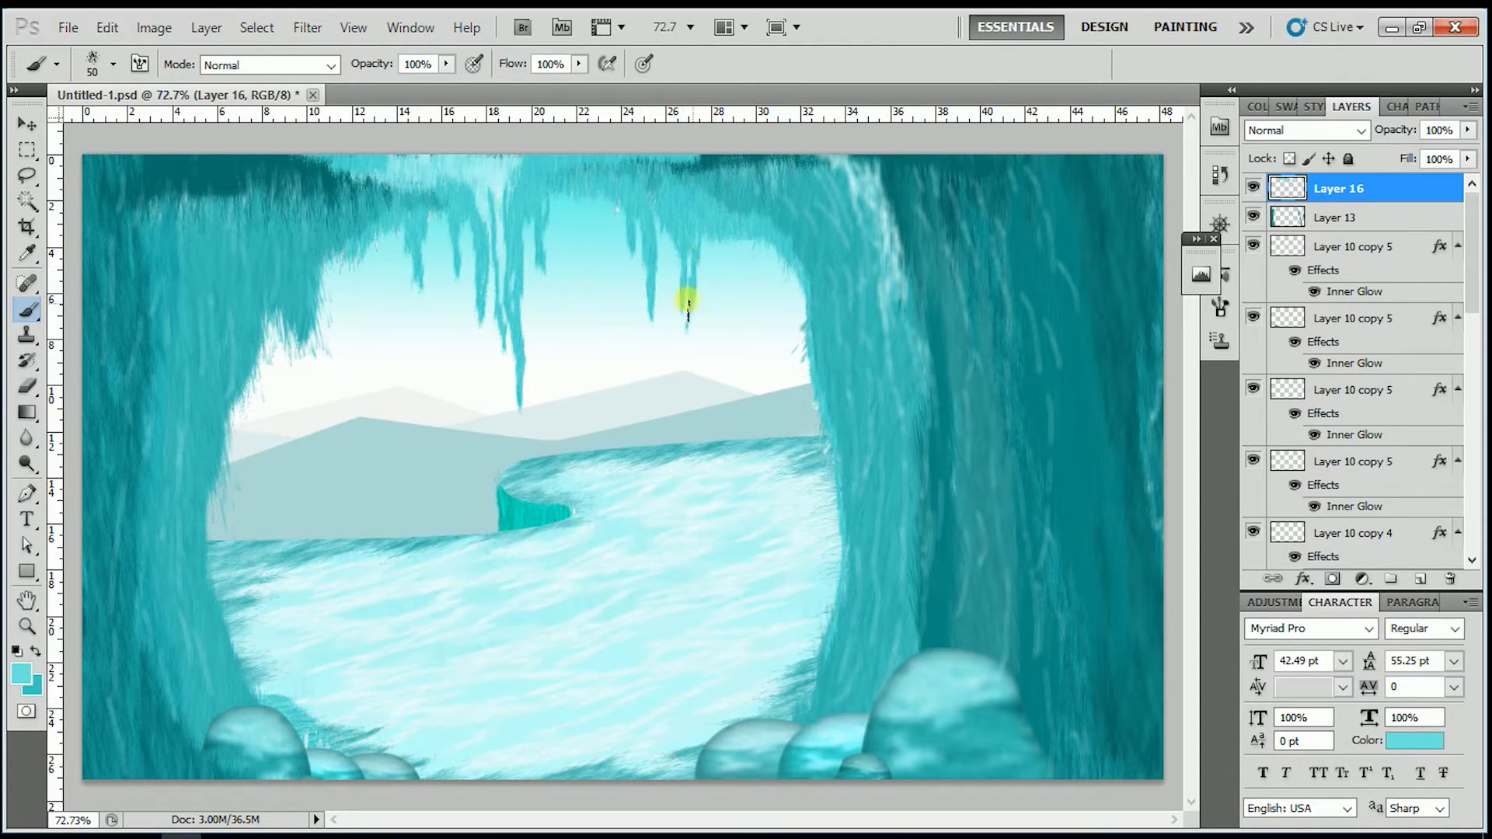
left_click_drag(700, 247, 630, 164)
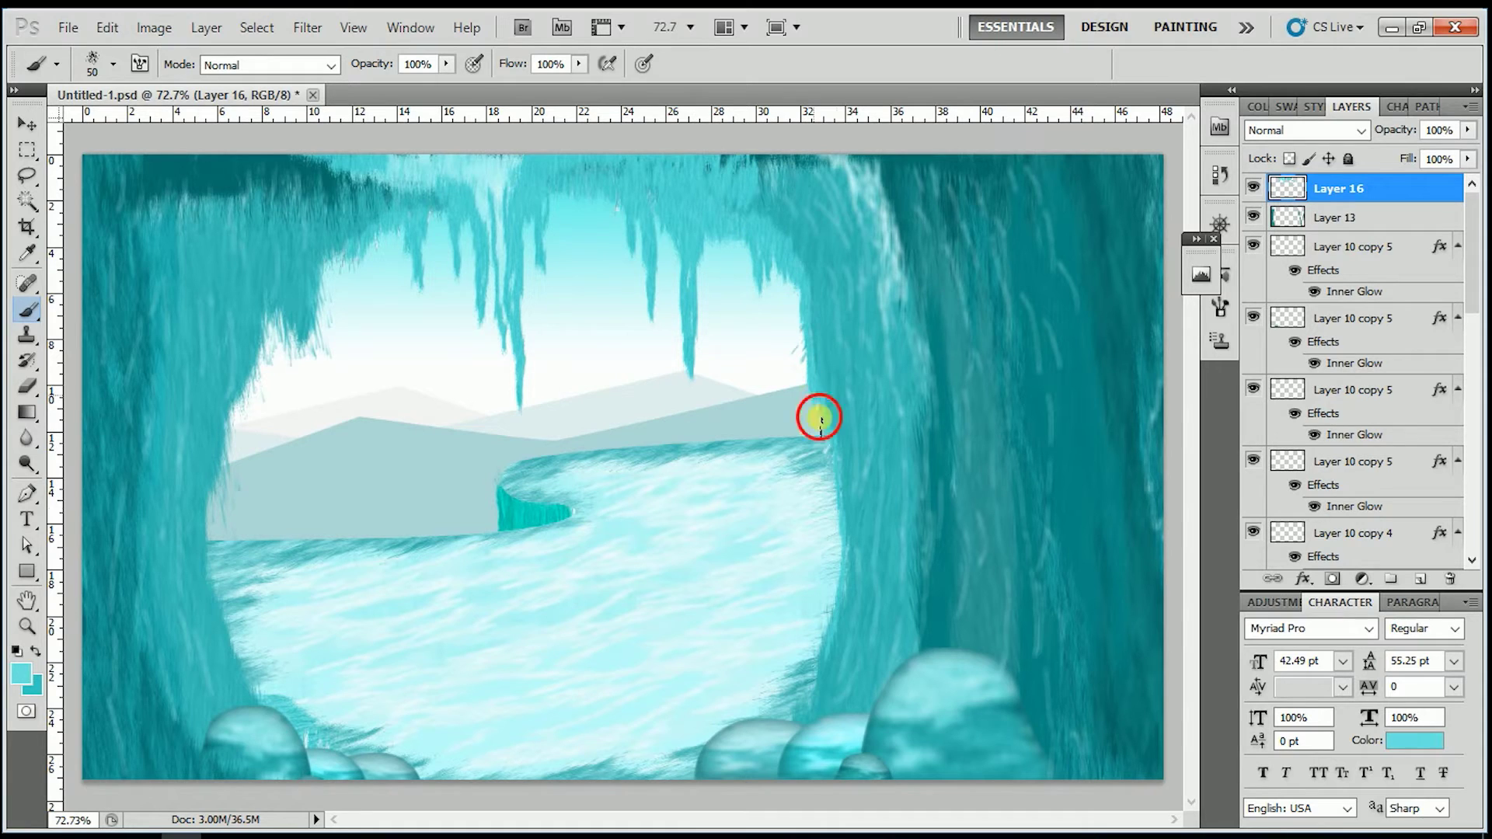
key("e")
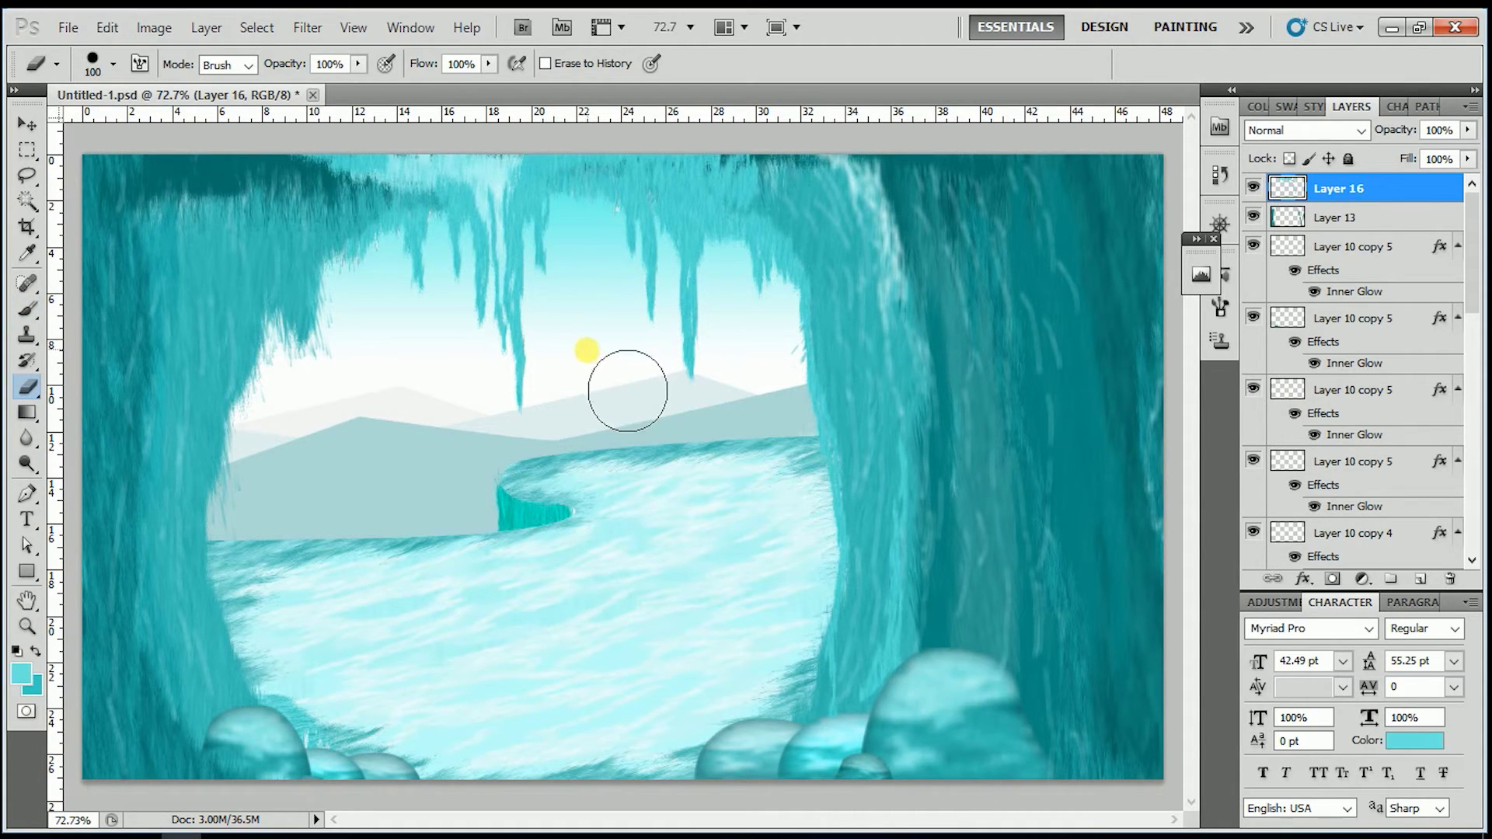
key("b")
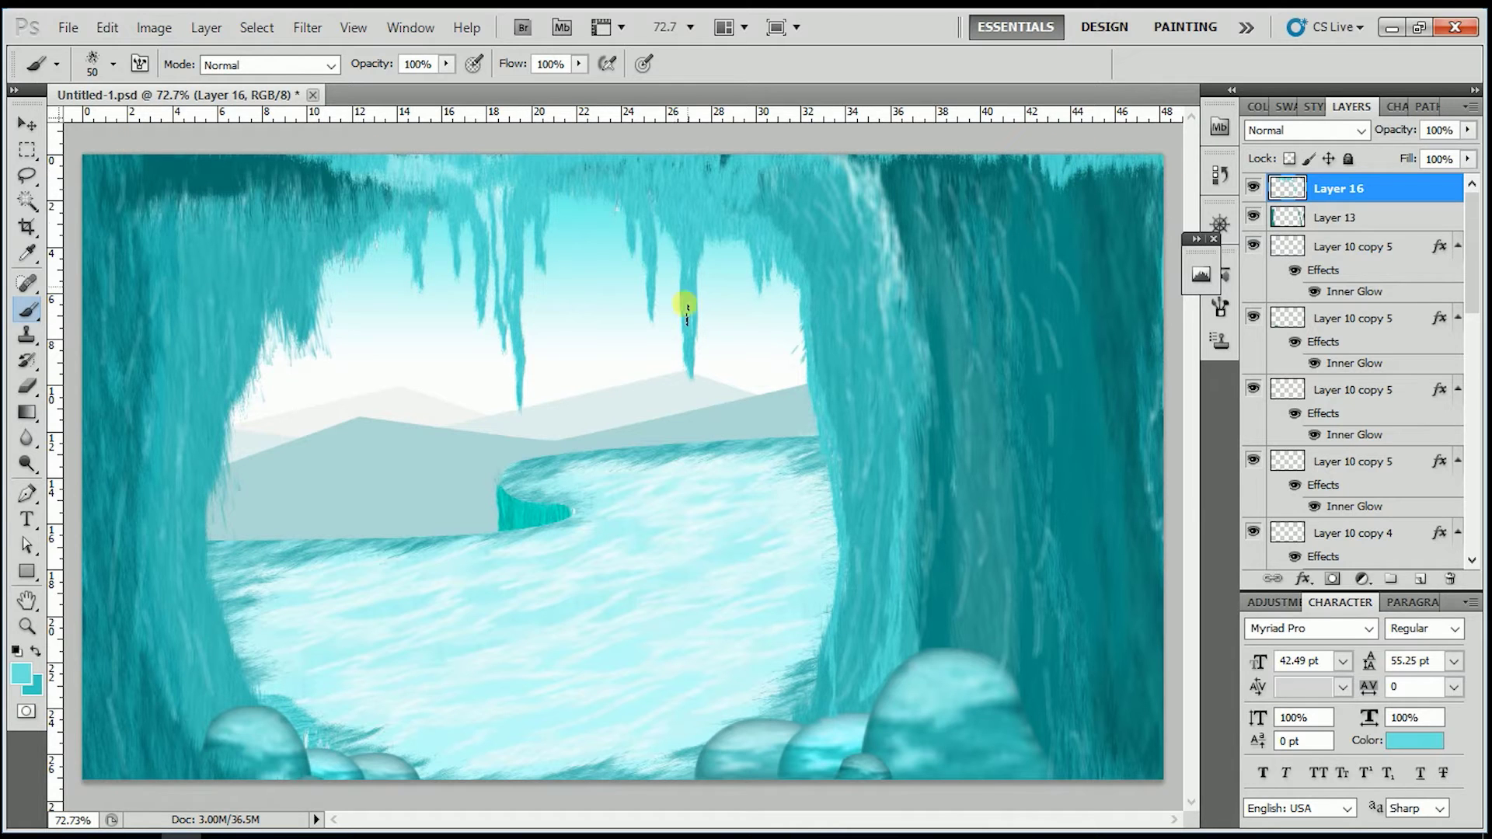
left_click_drag(703, 287, 700, 358)
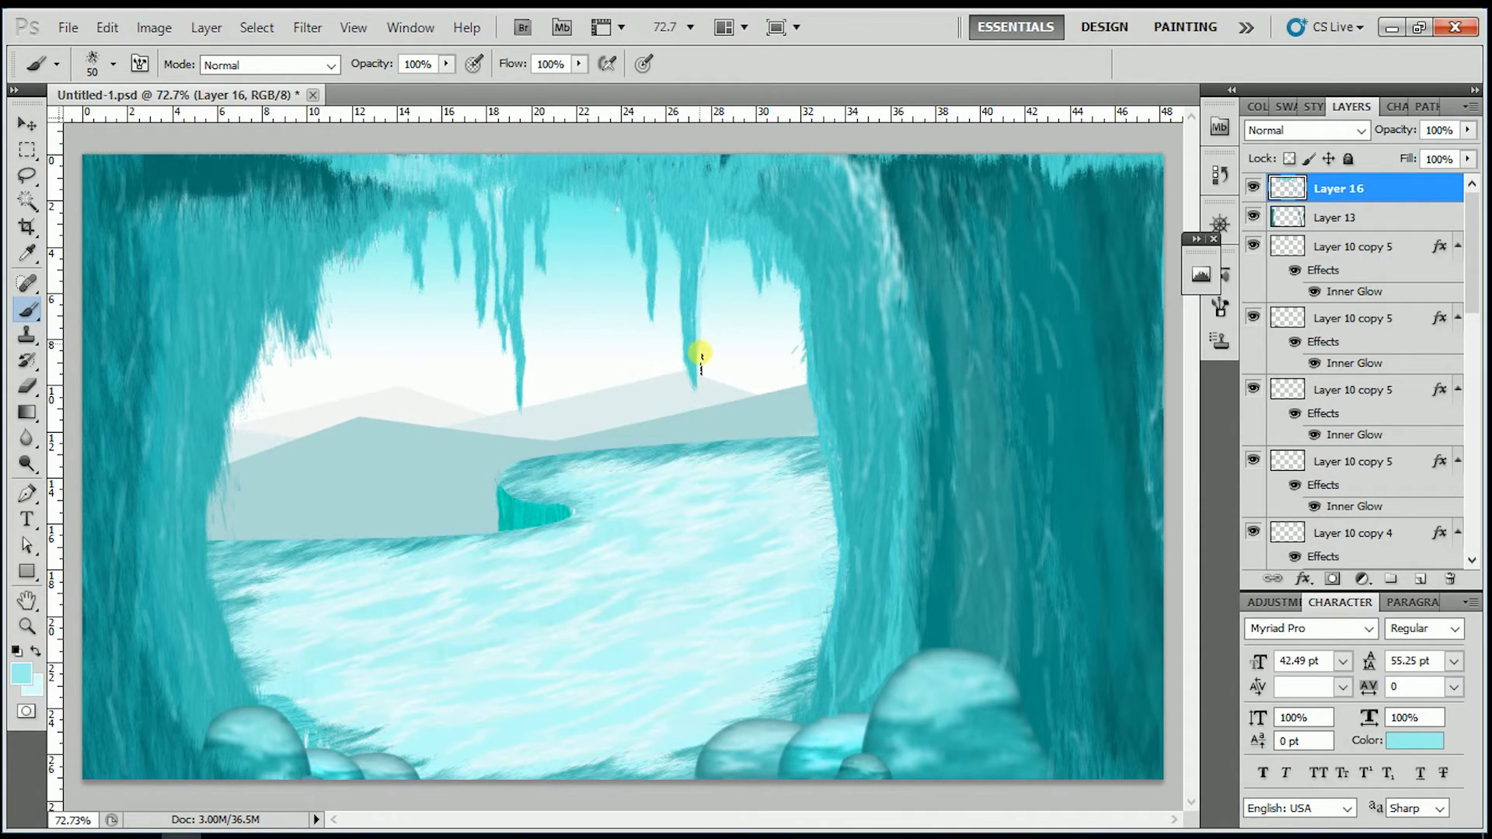
Paint light highlight streaks down the inner cave walls, mostly along the right wall
left_click_drag(323, 260, 206, 667)
mouse_move(808, 307)
left_mouse_down()
mouse_move(840, 533)
mouse_move(832, 722)
left_mouse_up()
left_click_drag(804, 222, 863, 641)
left_click_drag(816, 198, 878, 482)
left_click_drag(894, 327, 913, 652)
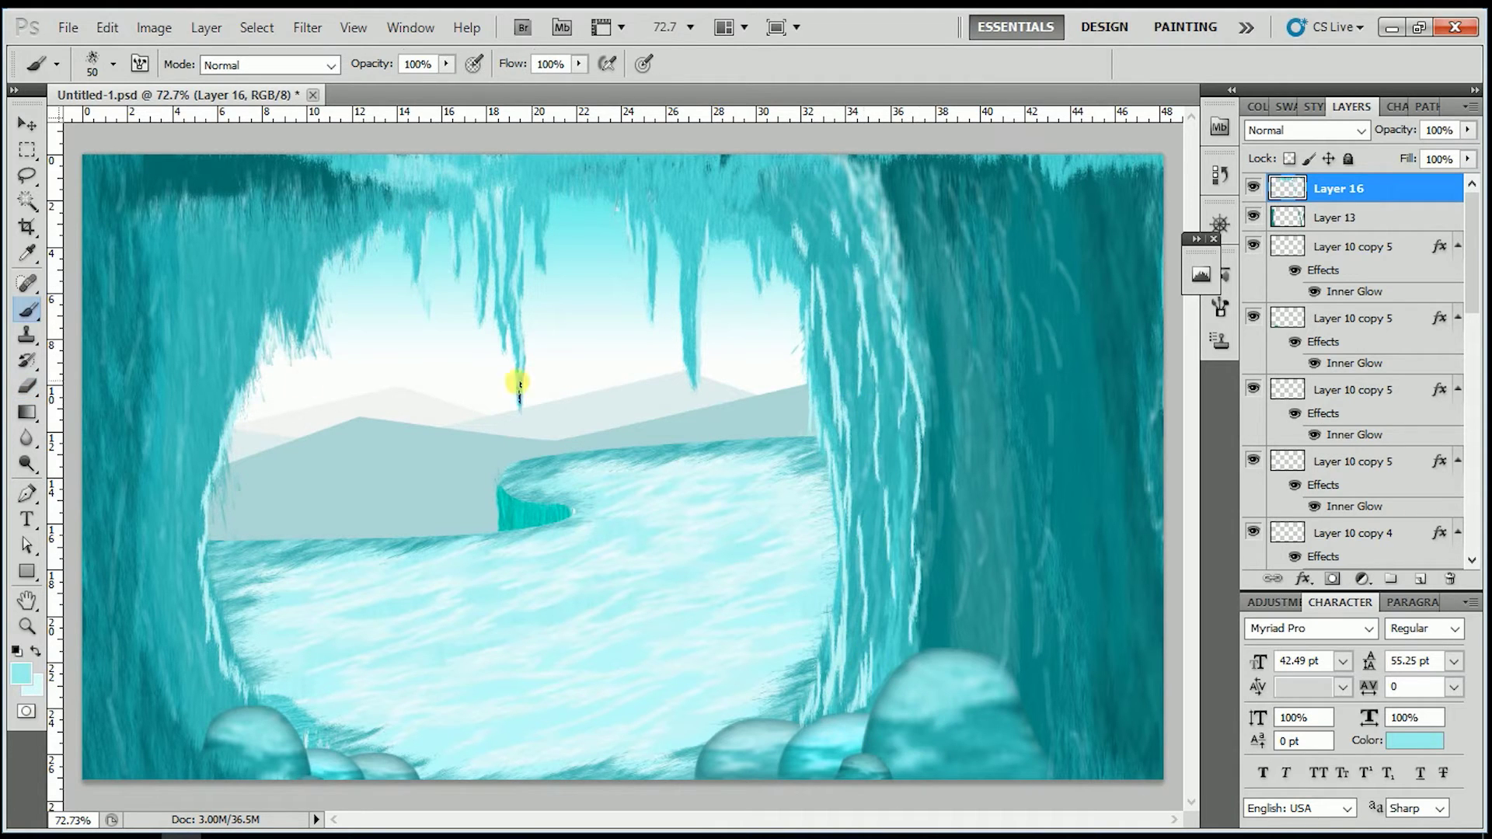
left_click_drag(513, 373, 519, 404)
left_click_drag(936, 357, 952, 645)
left_click_drag(932, 179, 979, 661)
left_click_drag(994, 194, 1029, 451)
left_click_drag(1014, 163, 1041, 546)
left_click_drag(1022, 260, 1045, 672)
left_click_drag(1080, 466, 1083, 676)
Switch to dark teal and paint over the right wall's light streaks
left_click(21, 673)
key("Return")
left_click_drag(971, 217, 944, 345)
left_click_drag(892, 555, 893, 606)
left_click_drag(901, 202, 916, 381)
left_click_drag(1018, 311, 1039, 622)
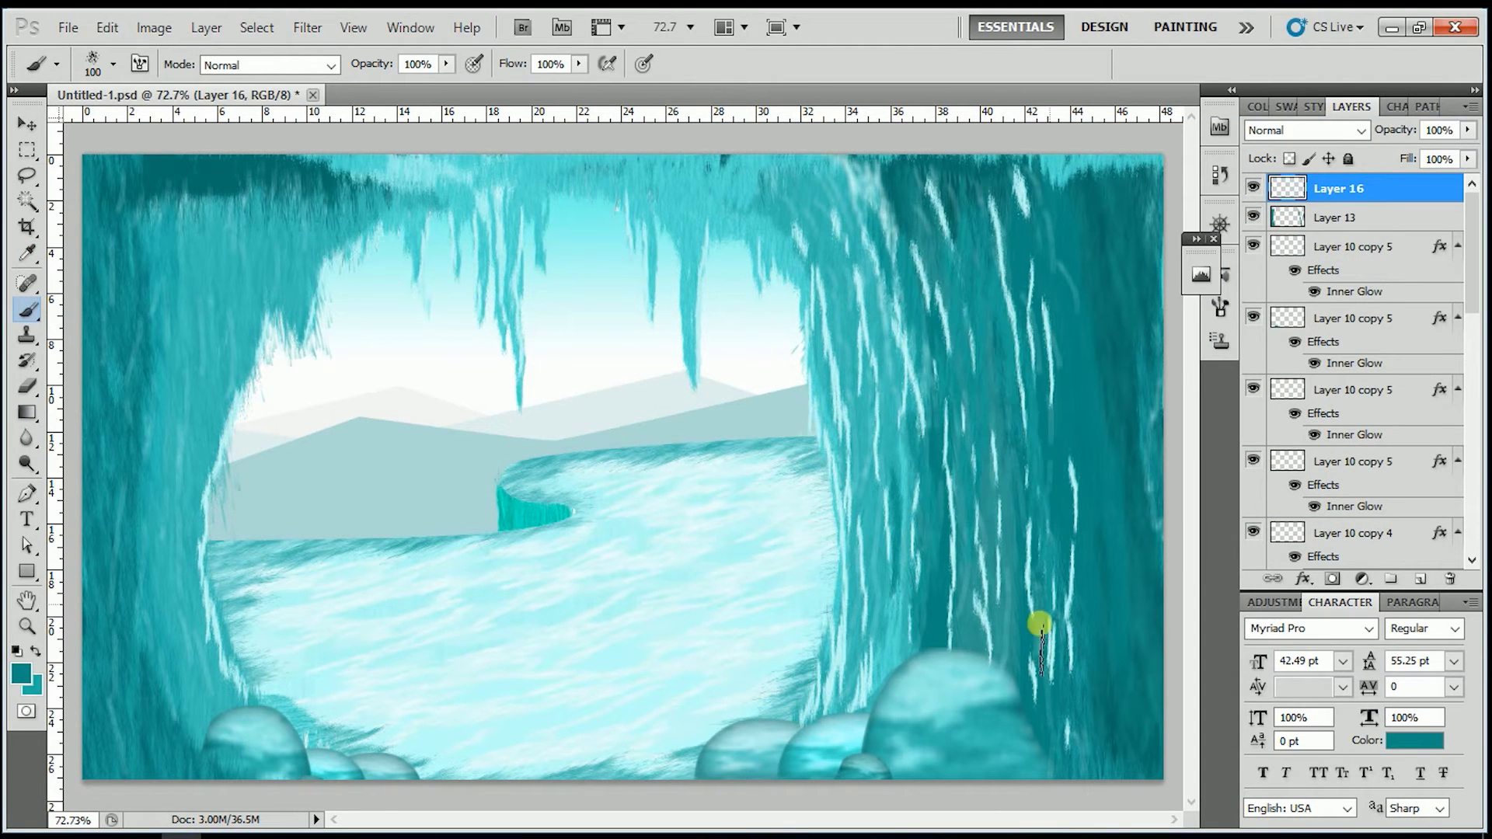
left_click_drag(964, 385, 956, 534)
left_click_drag(1049, 412, 1076, 660)
left_click_drag(1075, 376, 1087, 513)
left_click_drag(1018, 202, 1037, 295)
left_click_drag(930, 193, 1022, 365)
left_click_drag(1042, 226, 1033, 171)
Sample light cyan from the painting and streak the left wall with it
left_click(21, 673)
left_click(217, 556)
key("Return")
left_click_drag(208, 466, 198, 532)
left_click_drag(175, 528, 152, 672)
left_click_drag(163, 544, 133, 742)
left_click_drag(183, 244, 170, 283)
left_click_drag(249, 163, 218, 222)
left_click_drag(136, 575, 124, 688)
left_click_drag(204, 366, 191, 439)
left_click_drag(264, 175, 229, 237)
left_click_drag(109, 497, 124, 687)
Paint dark teal strokes down the left wall
left_click(116, 311, "alt")
left_click_drag(179, 221, 178, 256)
left_click_drag(144, 164, 109, 645)
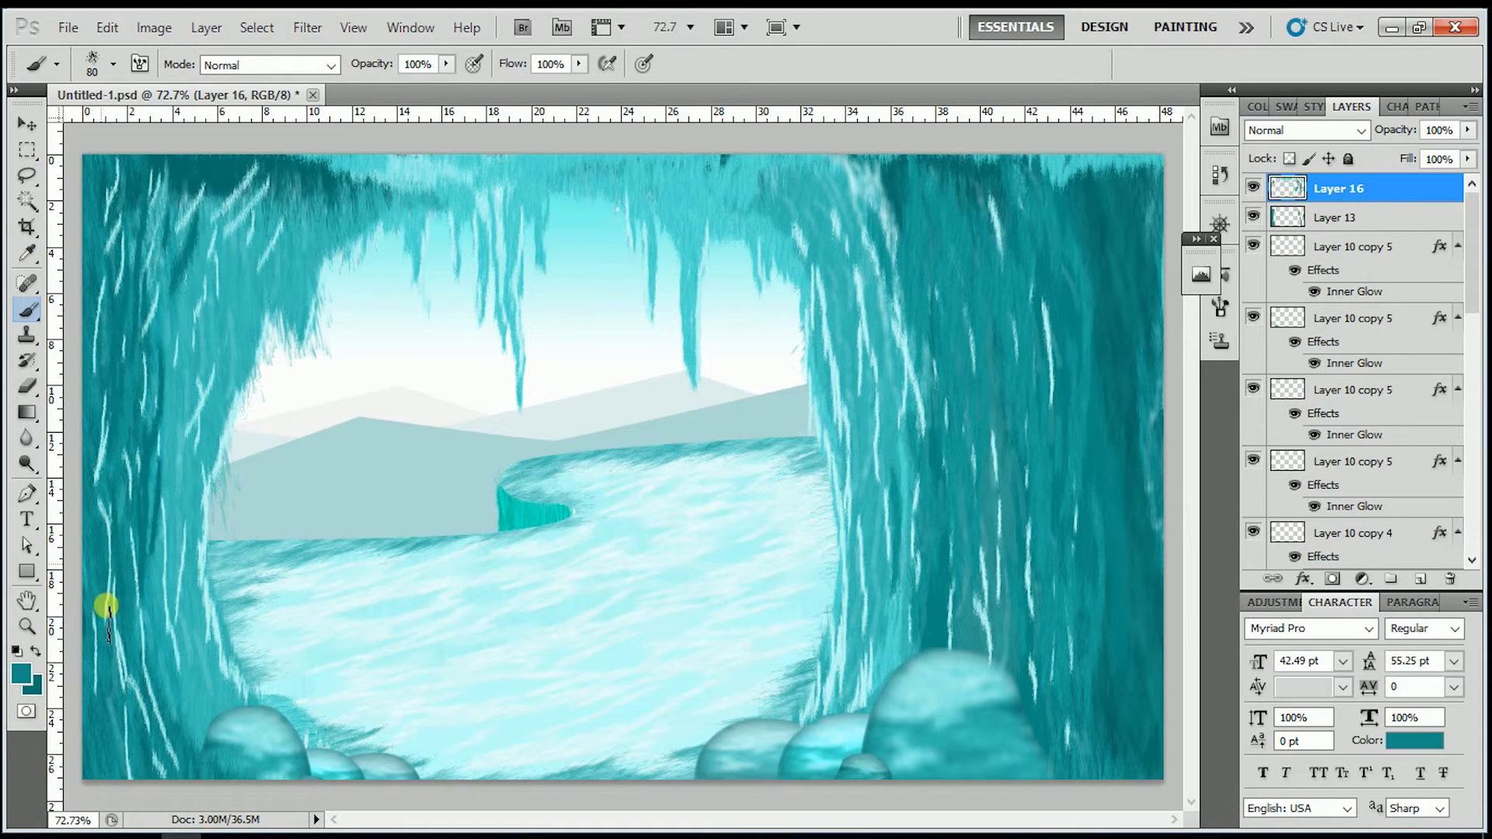
left_click_drag(140, 555, 178, 769)
Choose a lighter cyan, shrink the brush, and add finer streaks down the left wall
left_click(21, 673)
left_click(1193, 299)
key("Return")
key("bracketleft")
key("bracketleft")
key("bracketleft")
left_click_drag(108, 202, 104, 668)
left_click_drag(97, 233, 104, 699)
Add dark teal streaks to the left wall after undoing one bad stroke, then pick a lighter teal
left_click(101, 187, "alt")
left_click_drag(101, 233, 118, 676)
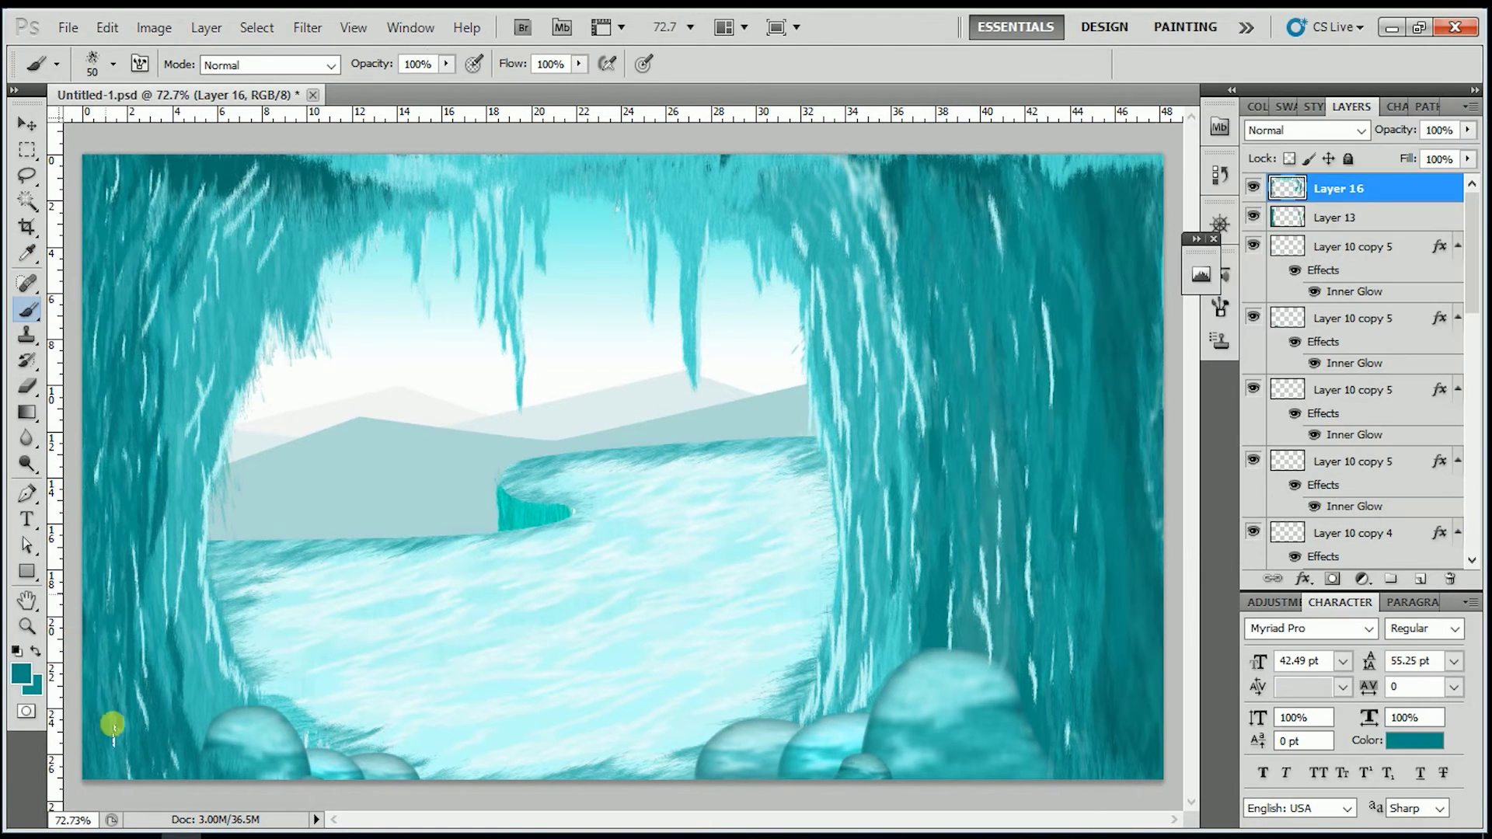
key("ctrl+z")
key("x")
mouse_move(109, 365)
left_mouse_down()
mouse_move(99, 183)
mouse_move(103, 752)
left_mouse_up()
left_click_drag(103, 467, 101, 738)
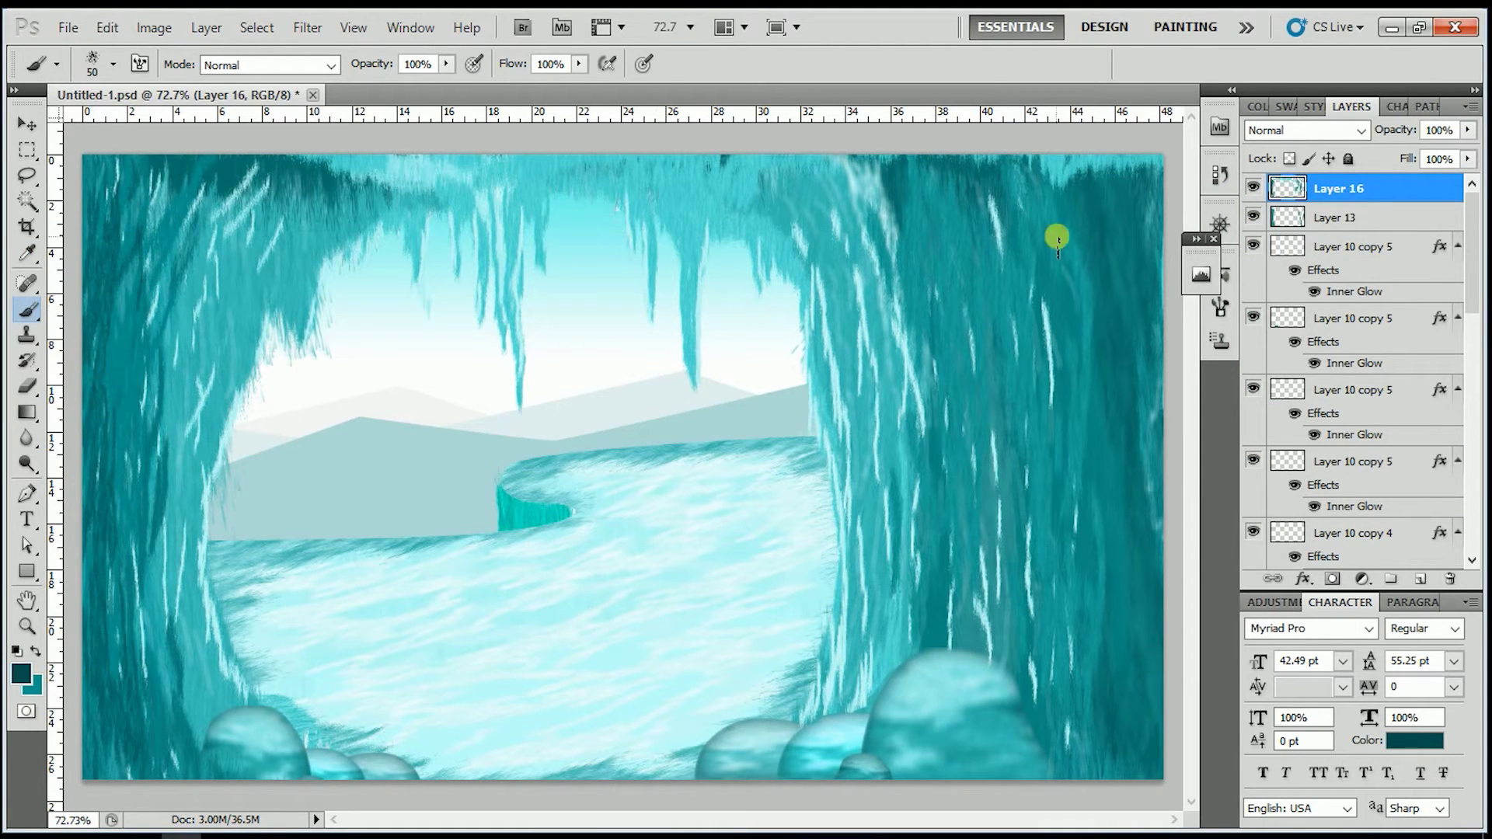
left_click(21, 673)
key("Return")
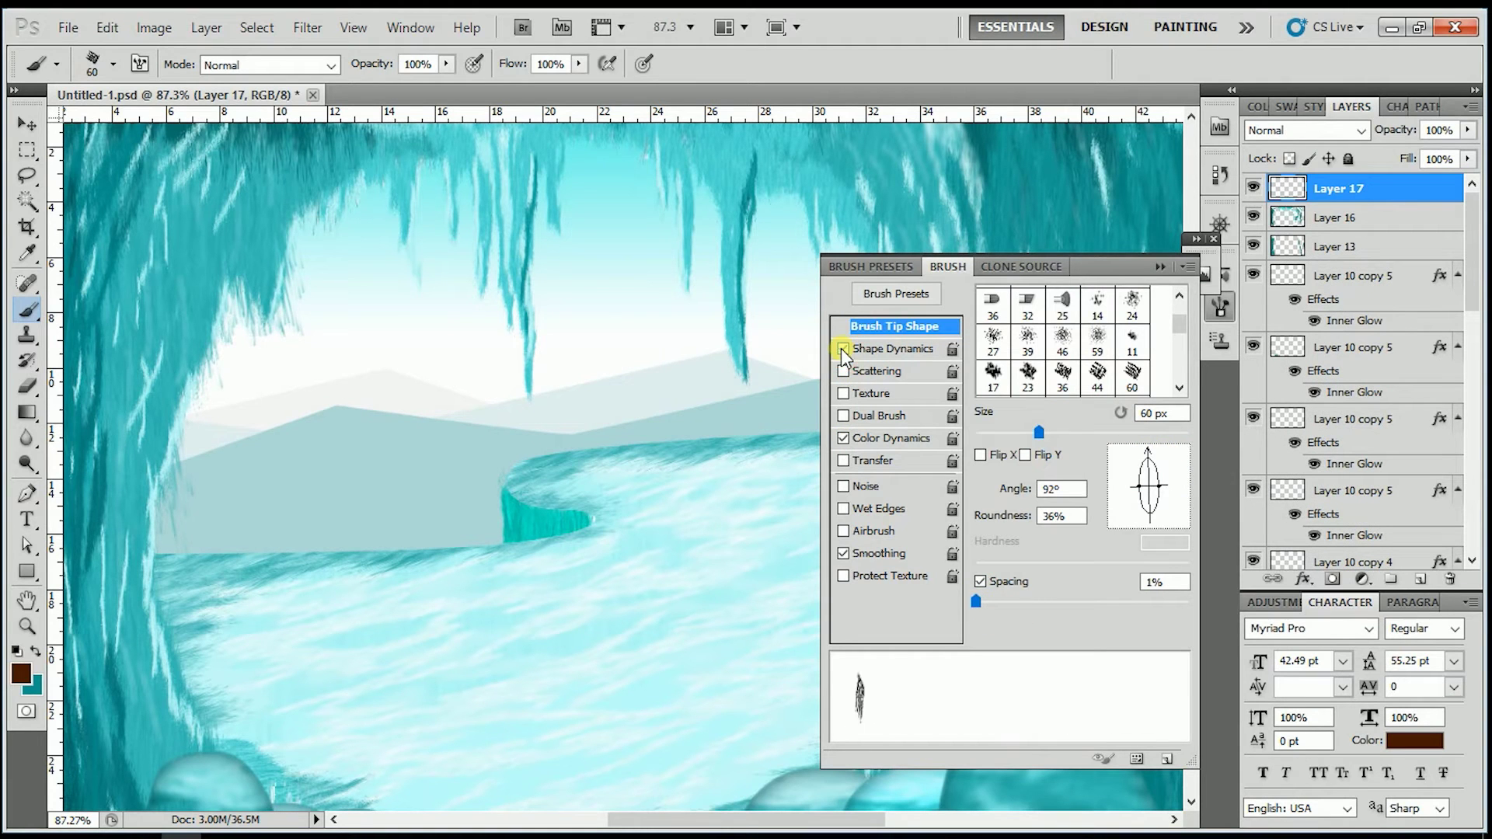
Change the brush tip angle and paint the tree trunk on the far ice
left_click(842, 349)
left_click_drag(1143, 466, 1158, 497)
left_click(694, 514)
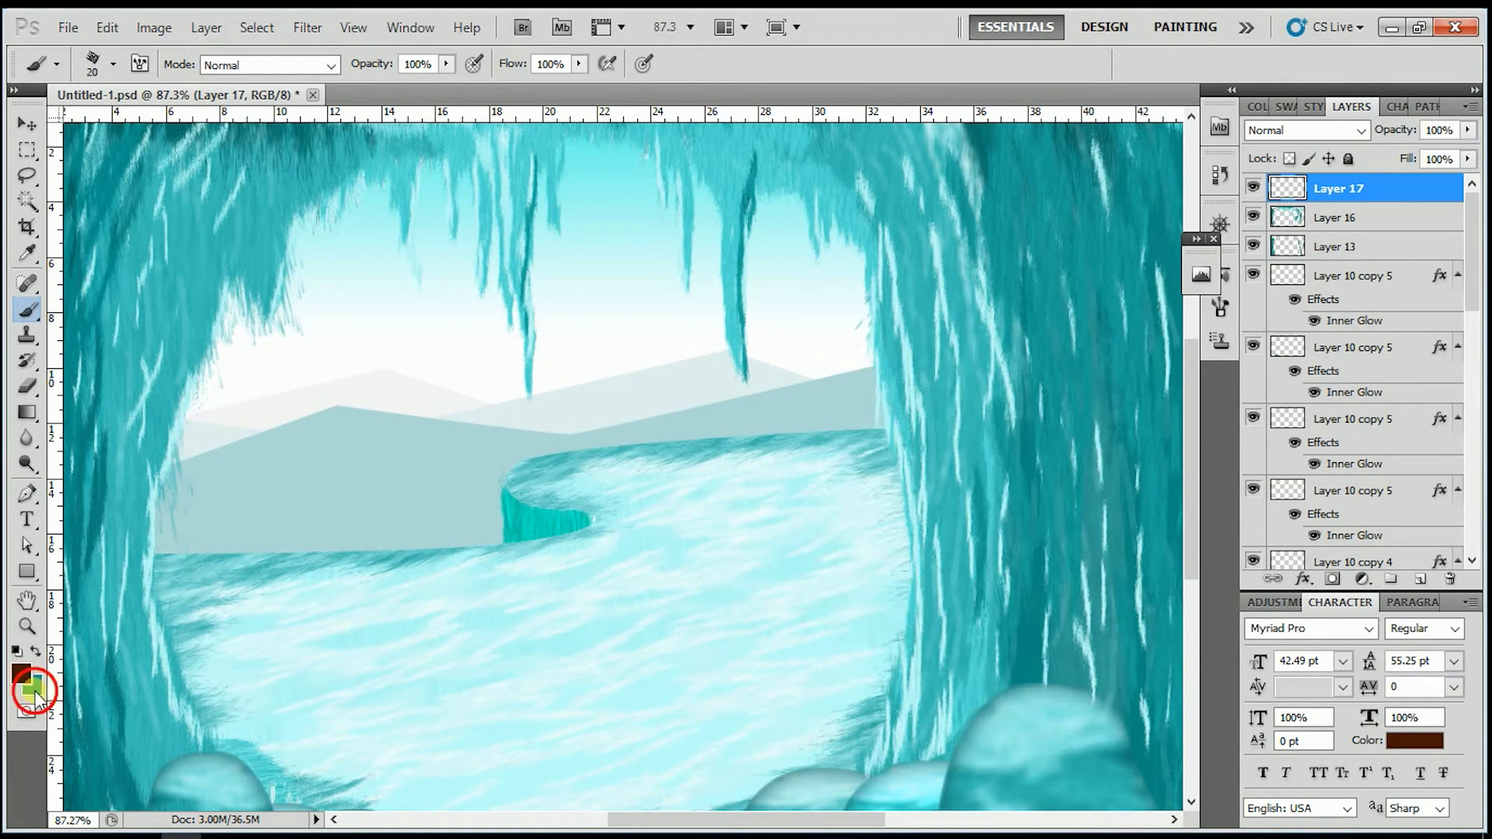
left_click_drag(633, 463, 629, 517)
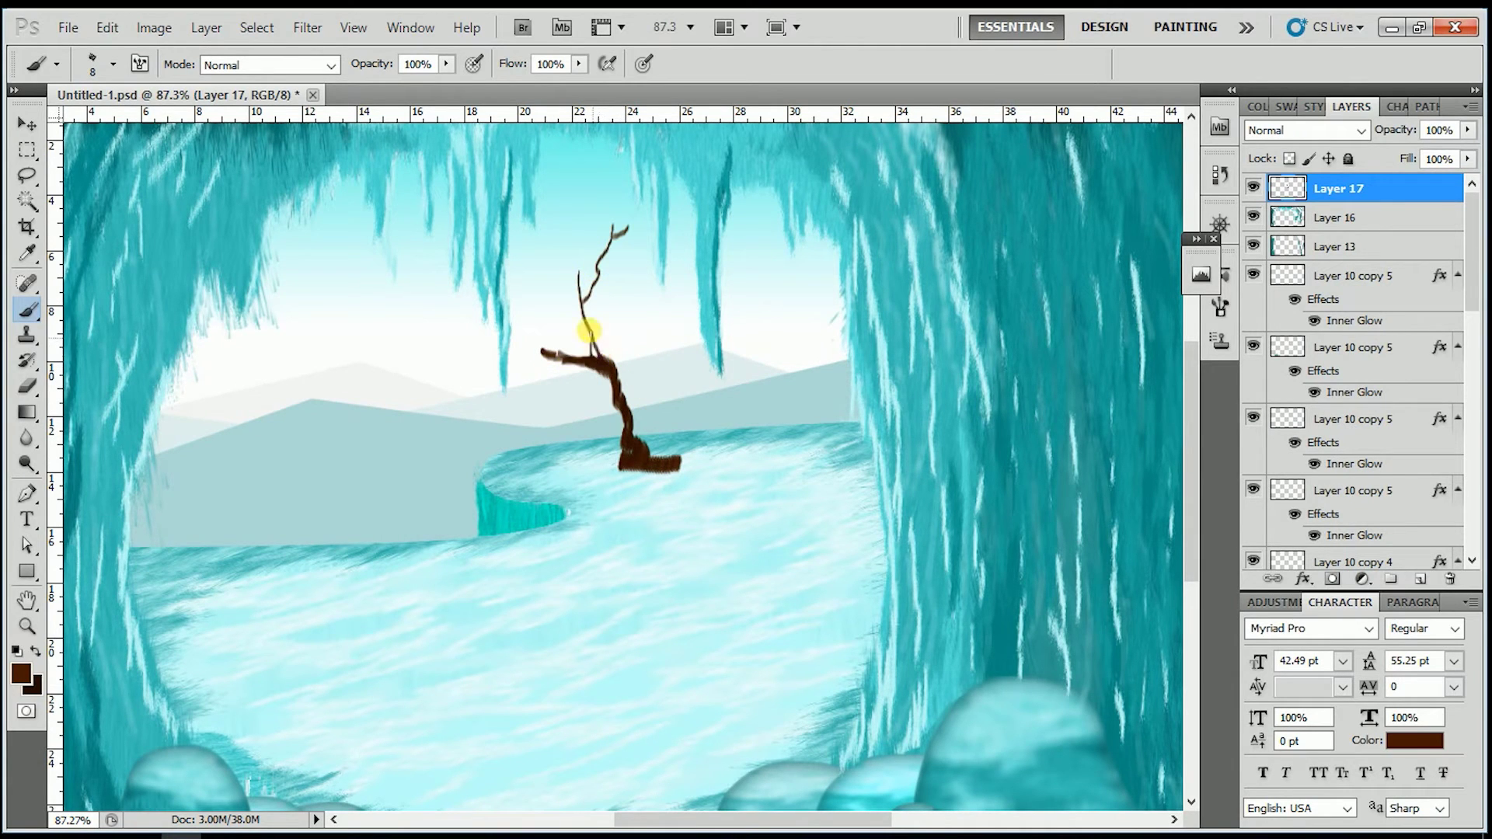
Paint forked branches and thin twigs, moving the tree layer behind the icicles
left_click_drag(492, 355, 473, 363)
key("ctrl+bracketleft")
key("ctrl+bracketleft")
key("ctrl+bracketleft")
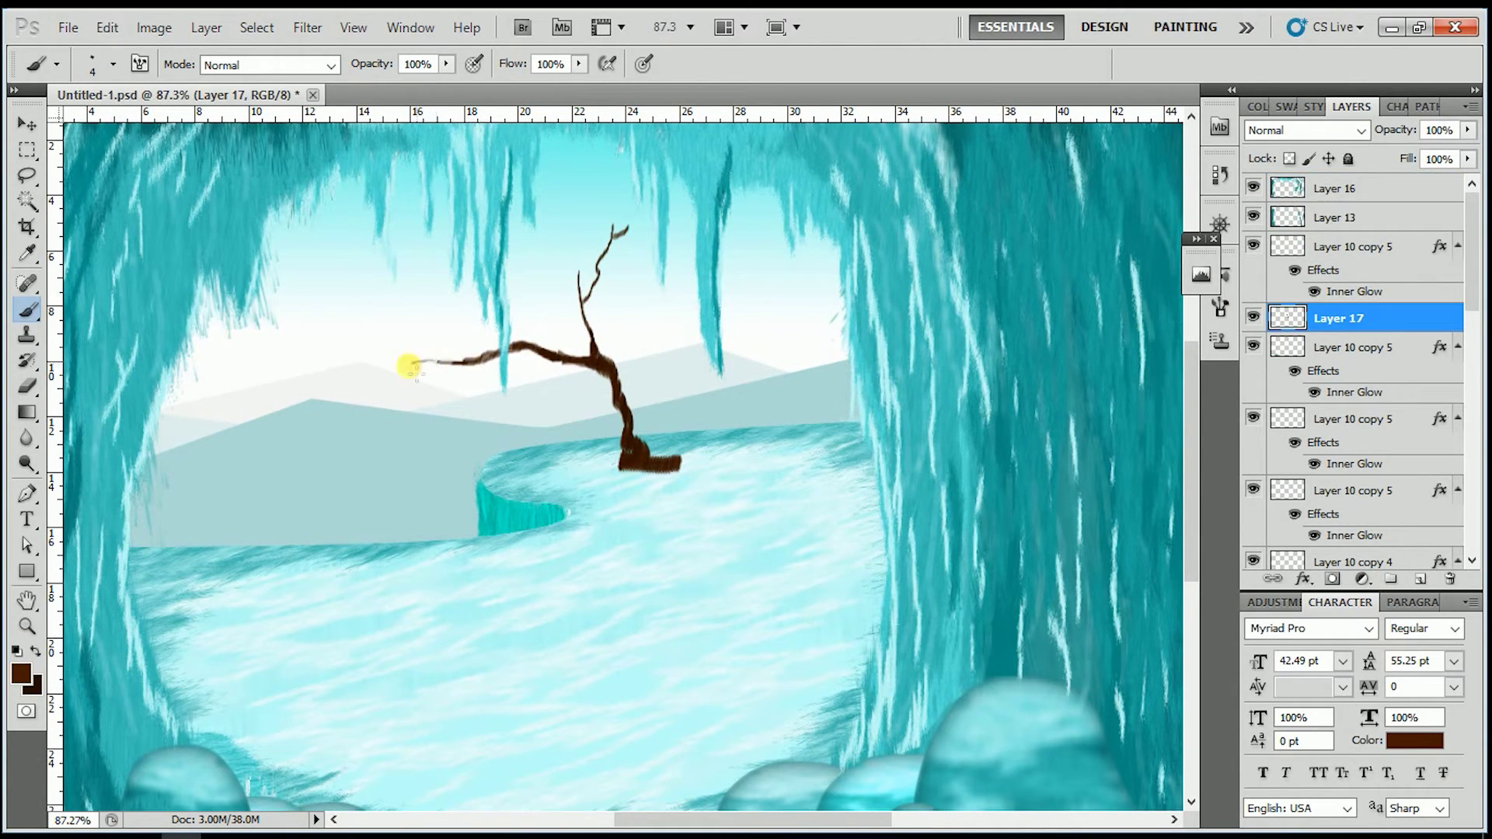
scroll(455, 363, "up", 3)
mouse_move(358, 374)
left_mouse_down()
mouse_move(189, 380)
mouse_move(167, 428)
left_mouse_up()
scroll(277, 380, "down", 3)
scroll(593, 377, "up", 2)
left_click_drag(666, 312, 610, 437)
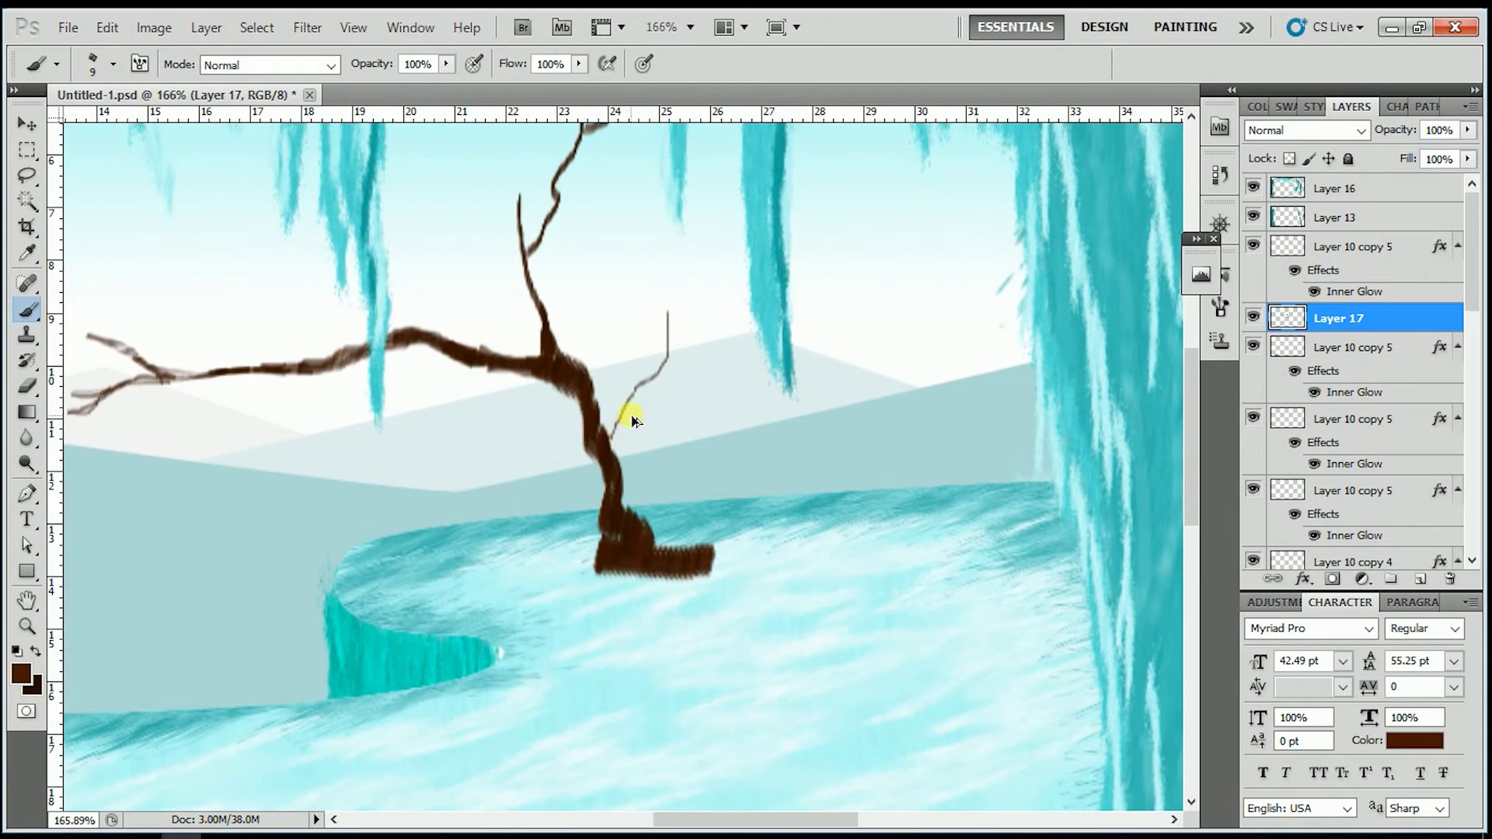
scroll(635, 392, "down", 5)
scroll(676, 332, "up", 3)
key("bracketright")
key("bracketright")
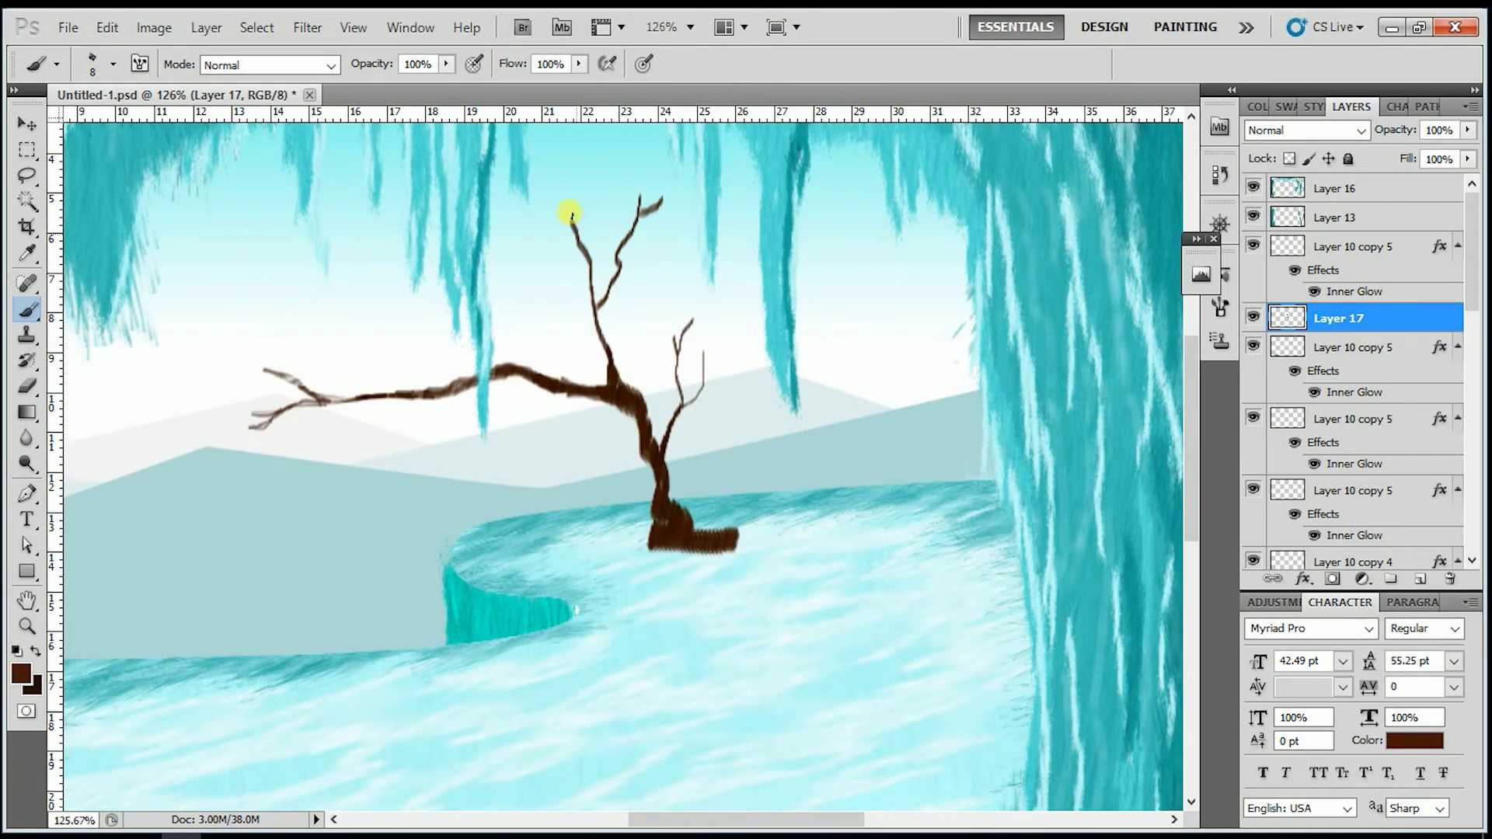
scroll(541, 351, "down", 3)
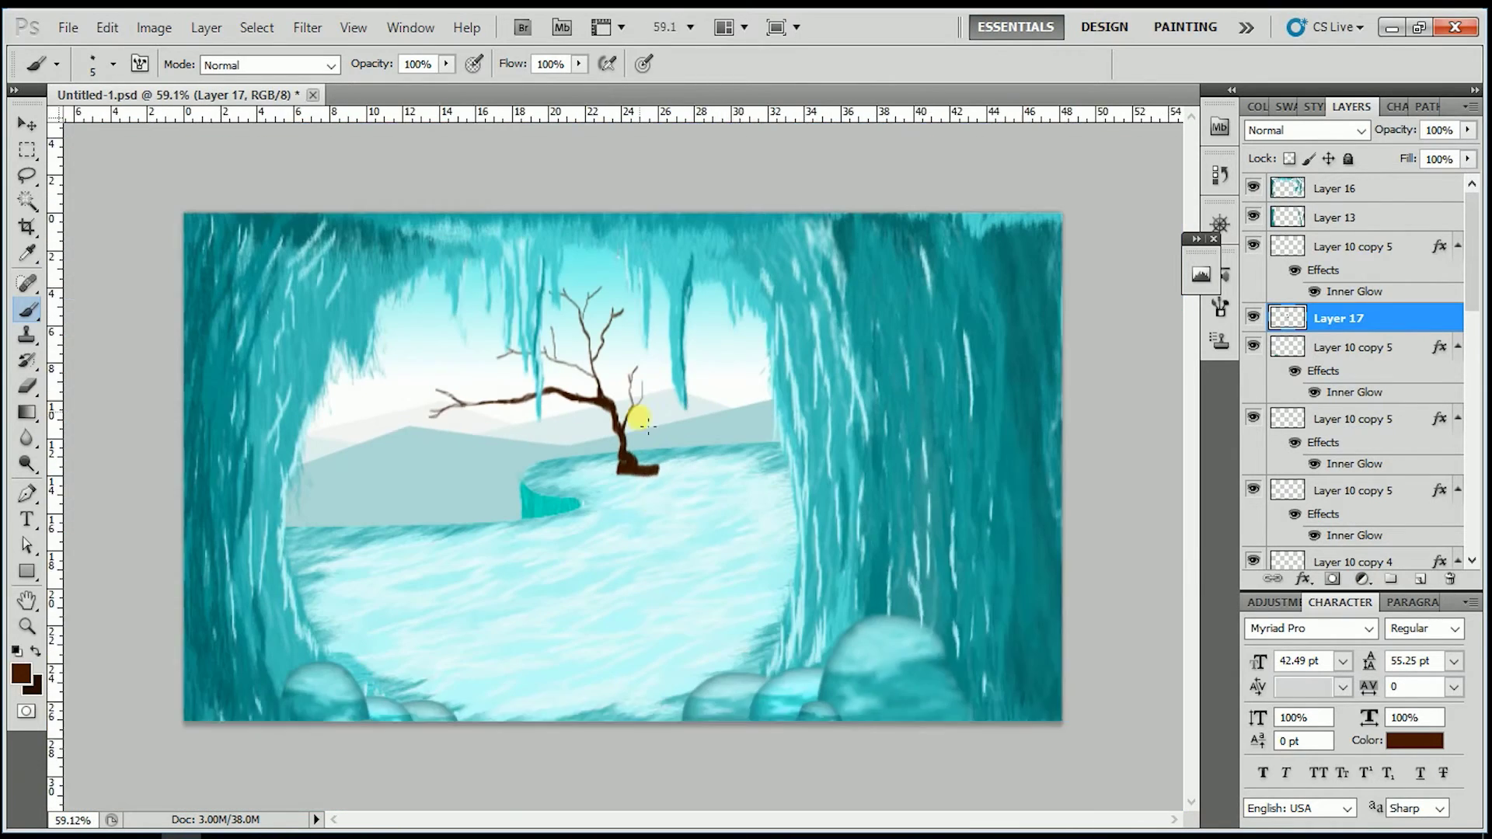
Copy a rock to the tree base, duplicate it, and brighten the copy with Levels
key("v")
left_click_drag(739, 516, 672, 487)
key("ctrl+j")
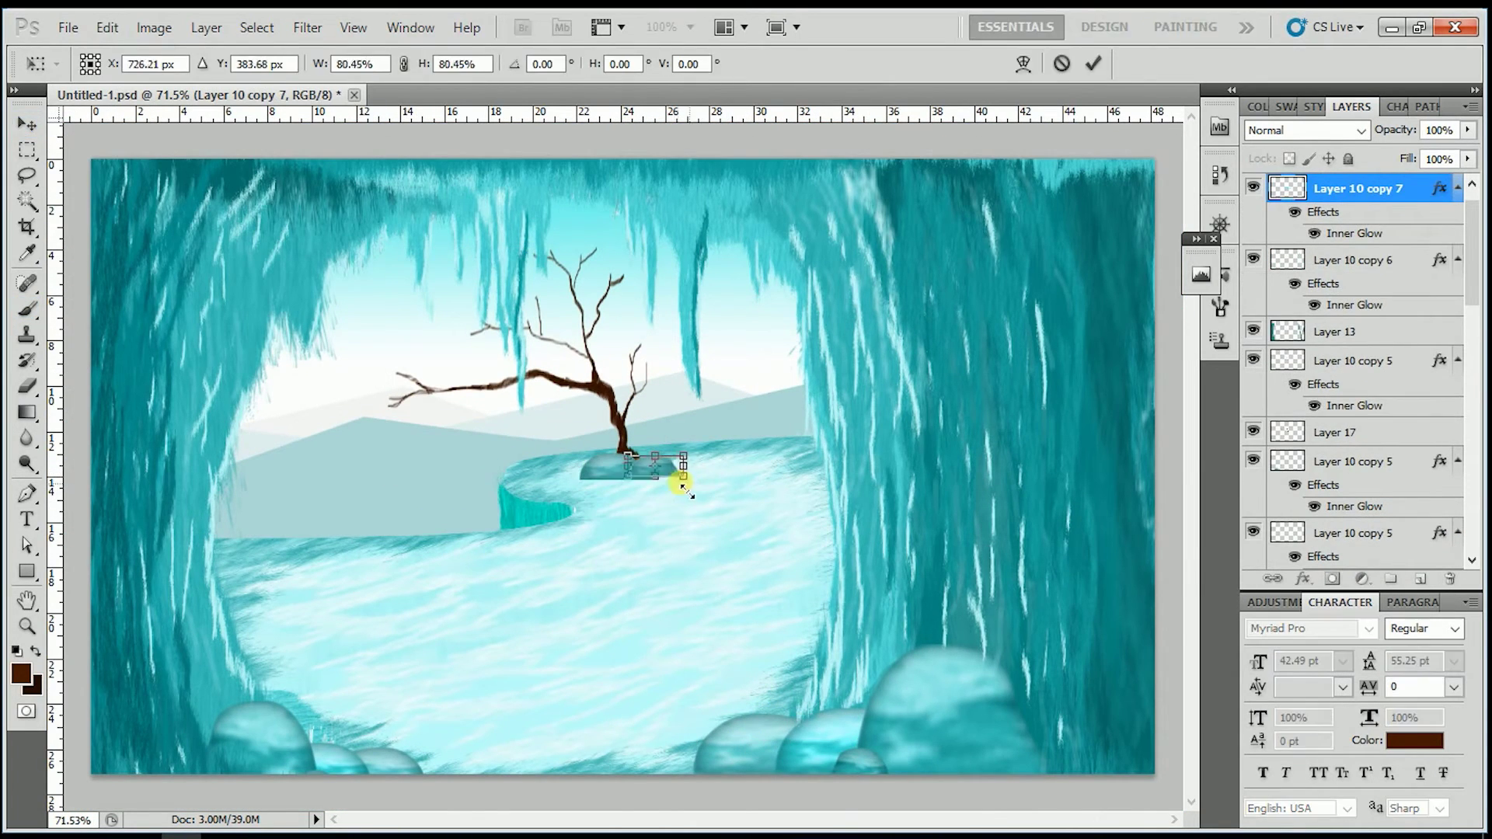
scroll(676, 477, "up", 2)
key("ctrl+l")
left_click_drag(1096, 414, 875, 414)
key("Return")
scroll(702, 493, "up", 5)
Paint dark teal zigzag reflections beneath the rocks, undoing a trial white highlight stroke
key("b")
left_click(1186, 302)
key("Return")
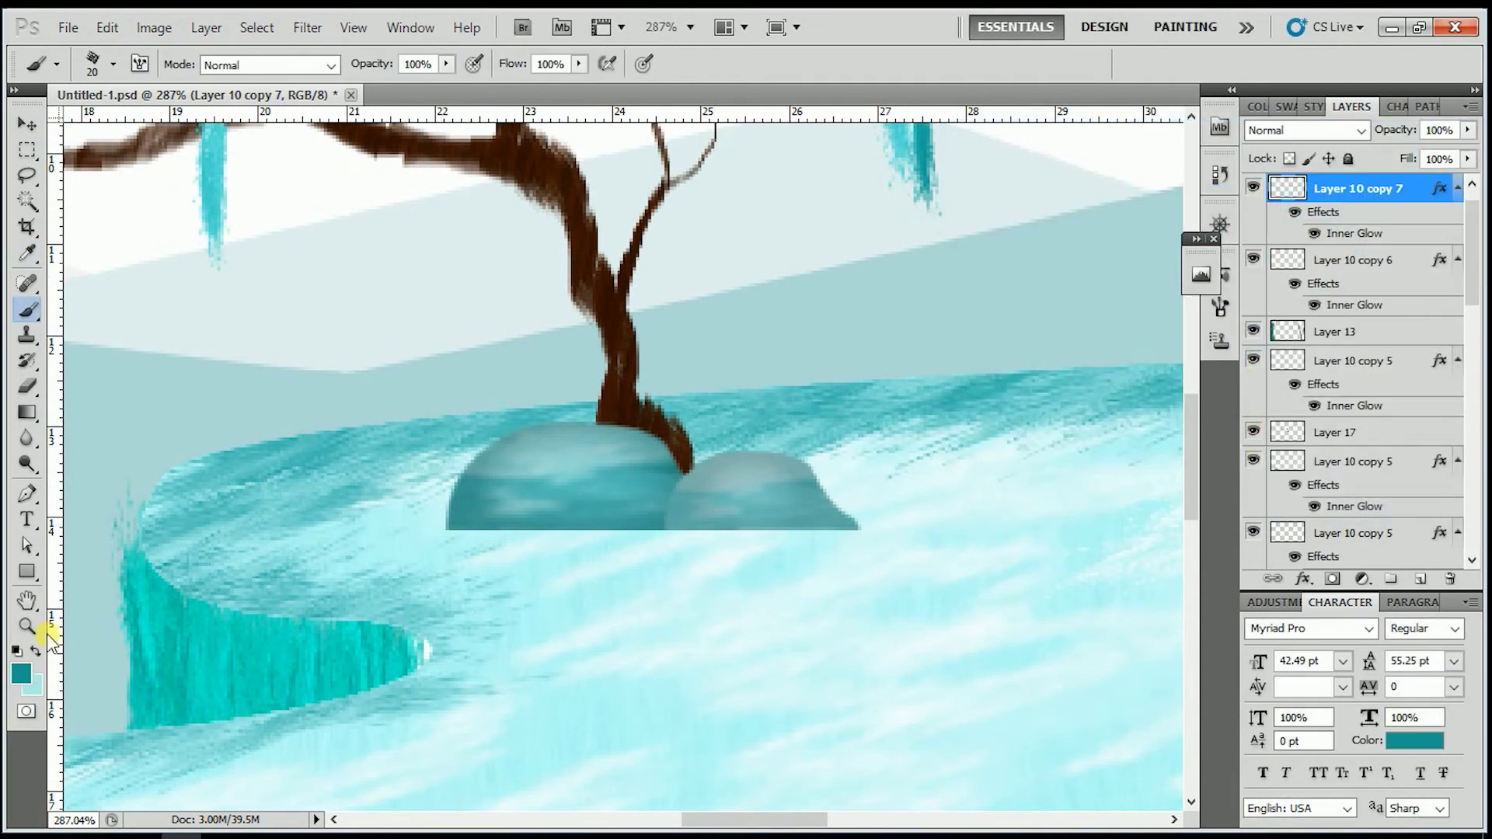
mouse_move(610, 536)
left_mouse_down()
mouse_move(856, 536)
mouse_move(783, 615)
left_mouse_up()
scroll(783, 616, "down", 5)
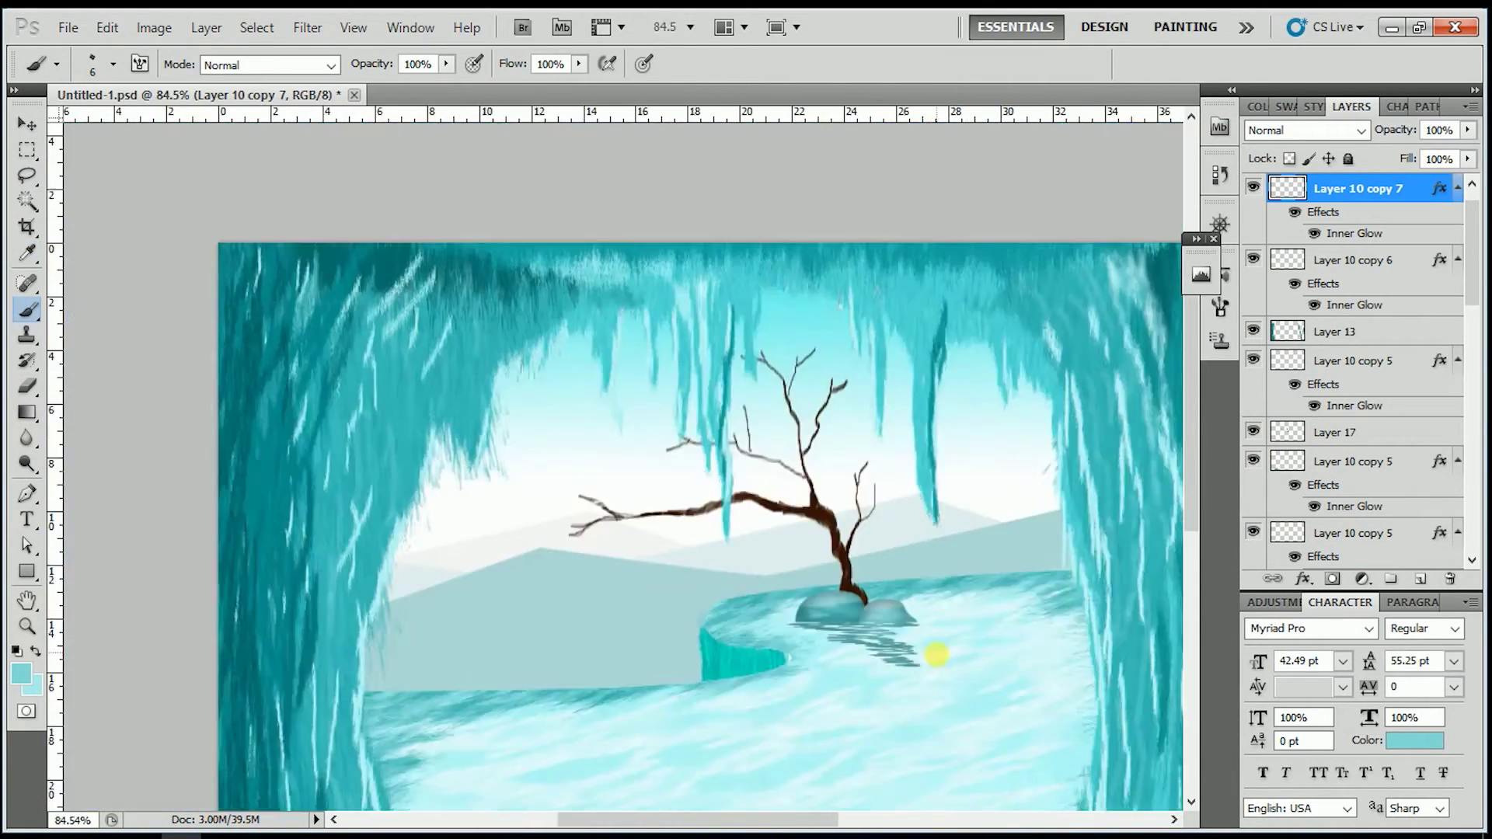
scroll(931, 655, "up", 3)
left_click(21, 672)
key("Return")
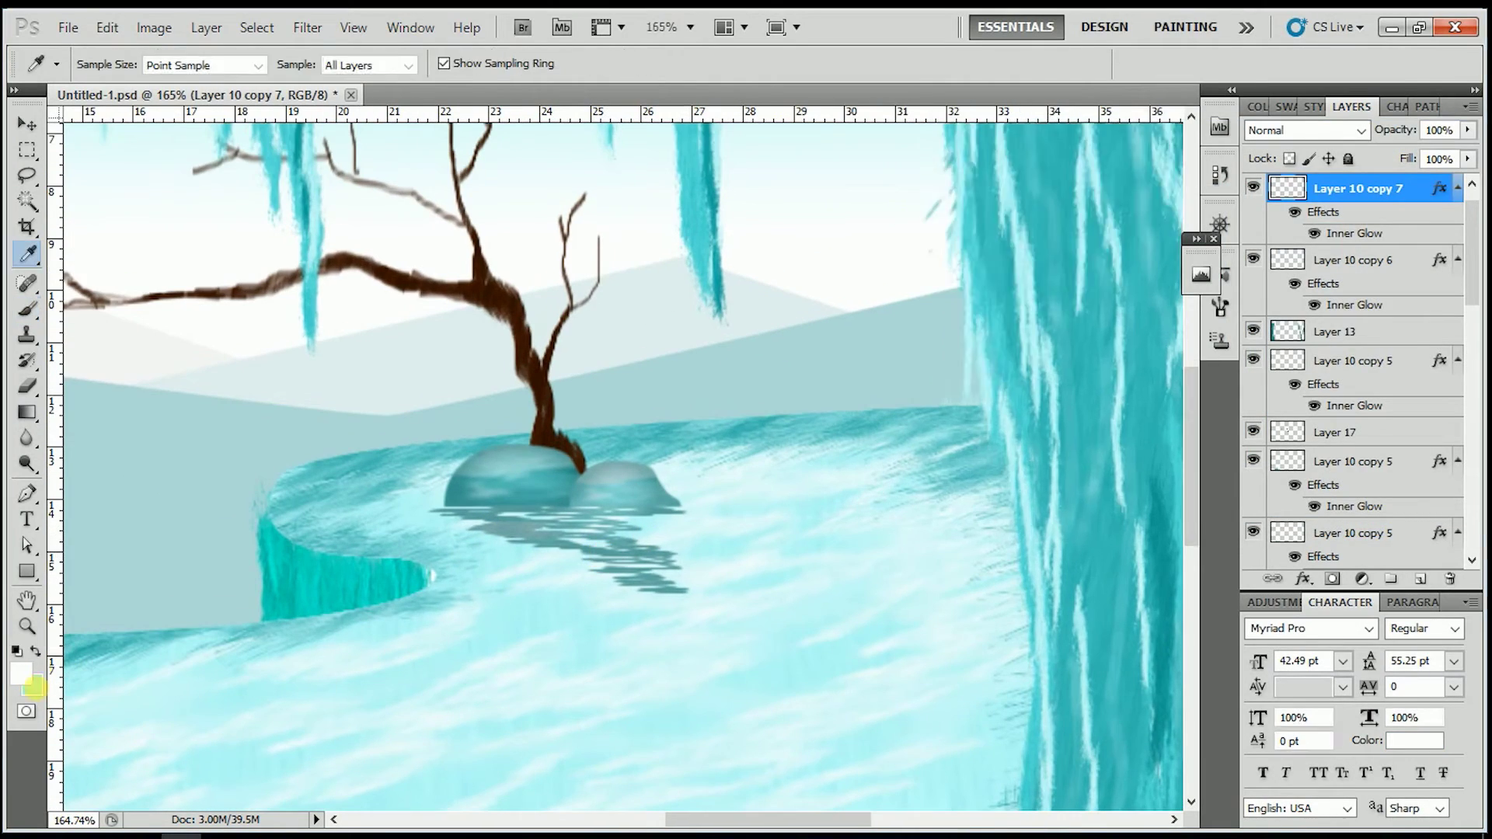
scroll(573, 561, "up", 2)
scroll(621, 563, "up", 1)
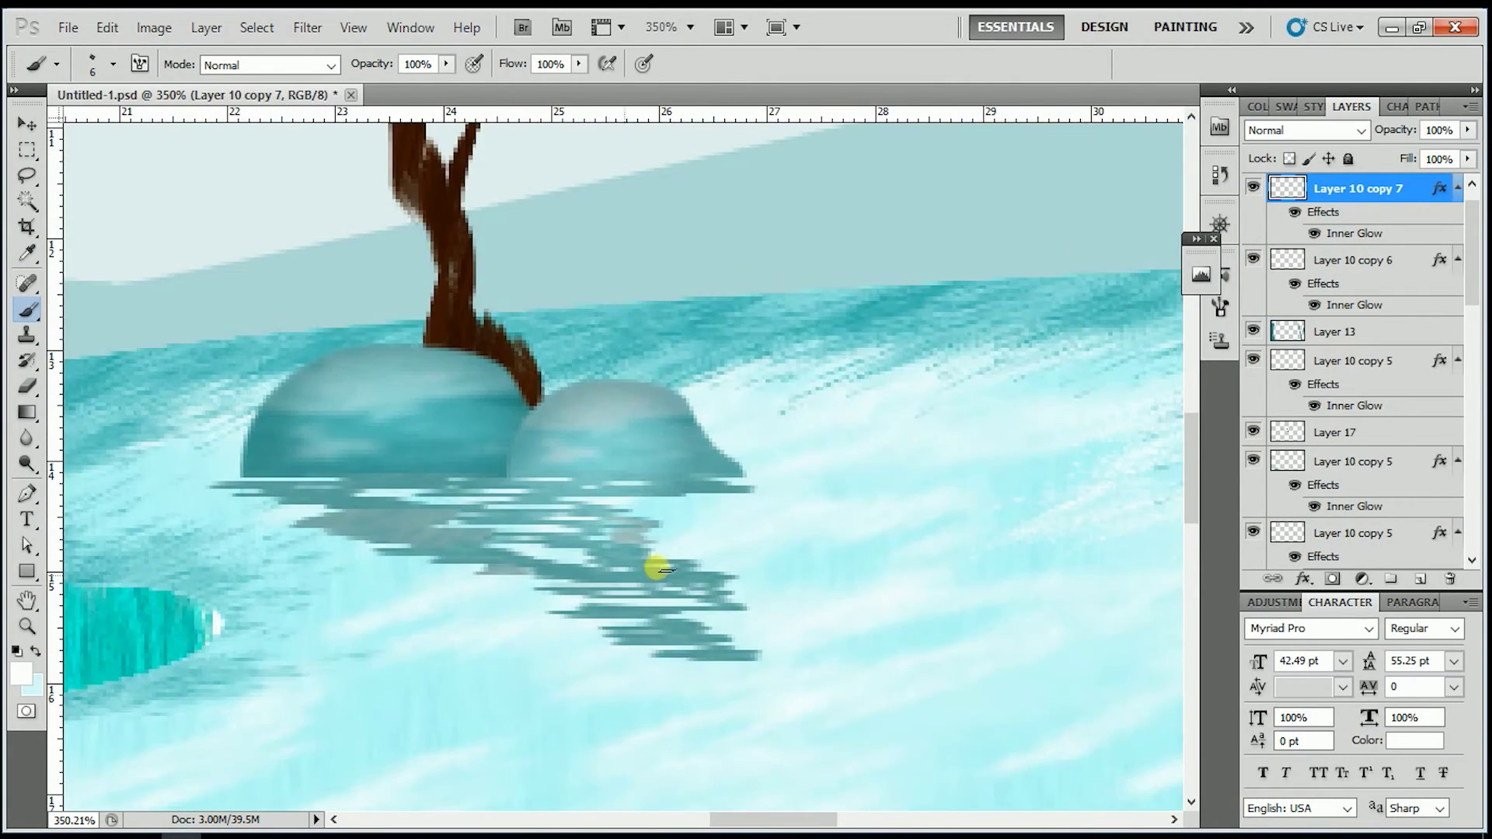
left_click_drag(656, 566, 707, 577)
scroll(706, 576, "down", 2)
key("ctrl+z")
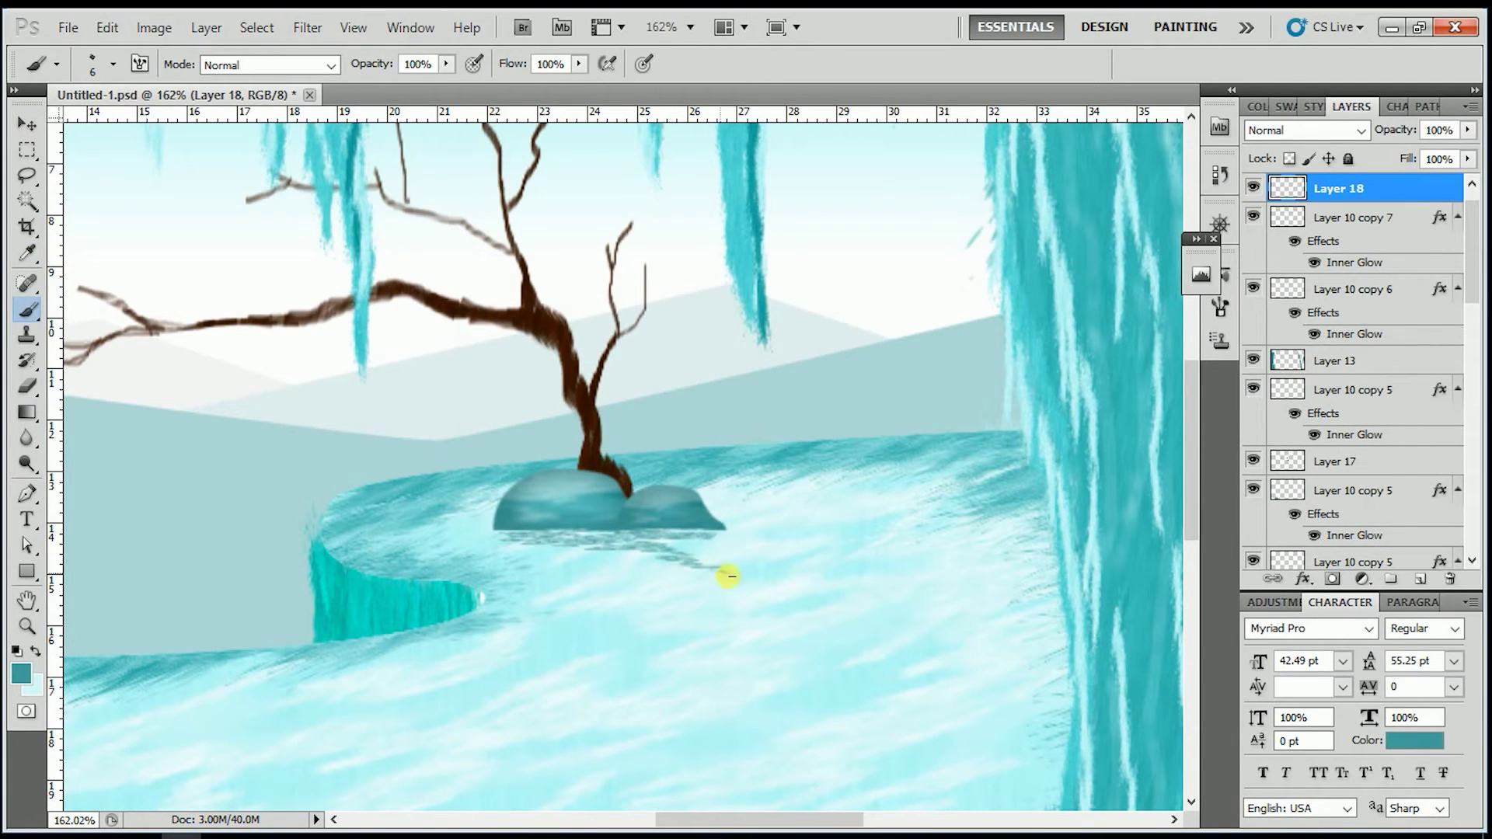
Pick a teal colour, shrink the brush, and paint reflection lines under the rock
left_click(628, 541, "alt")
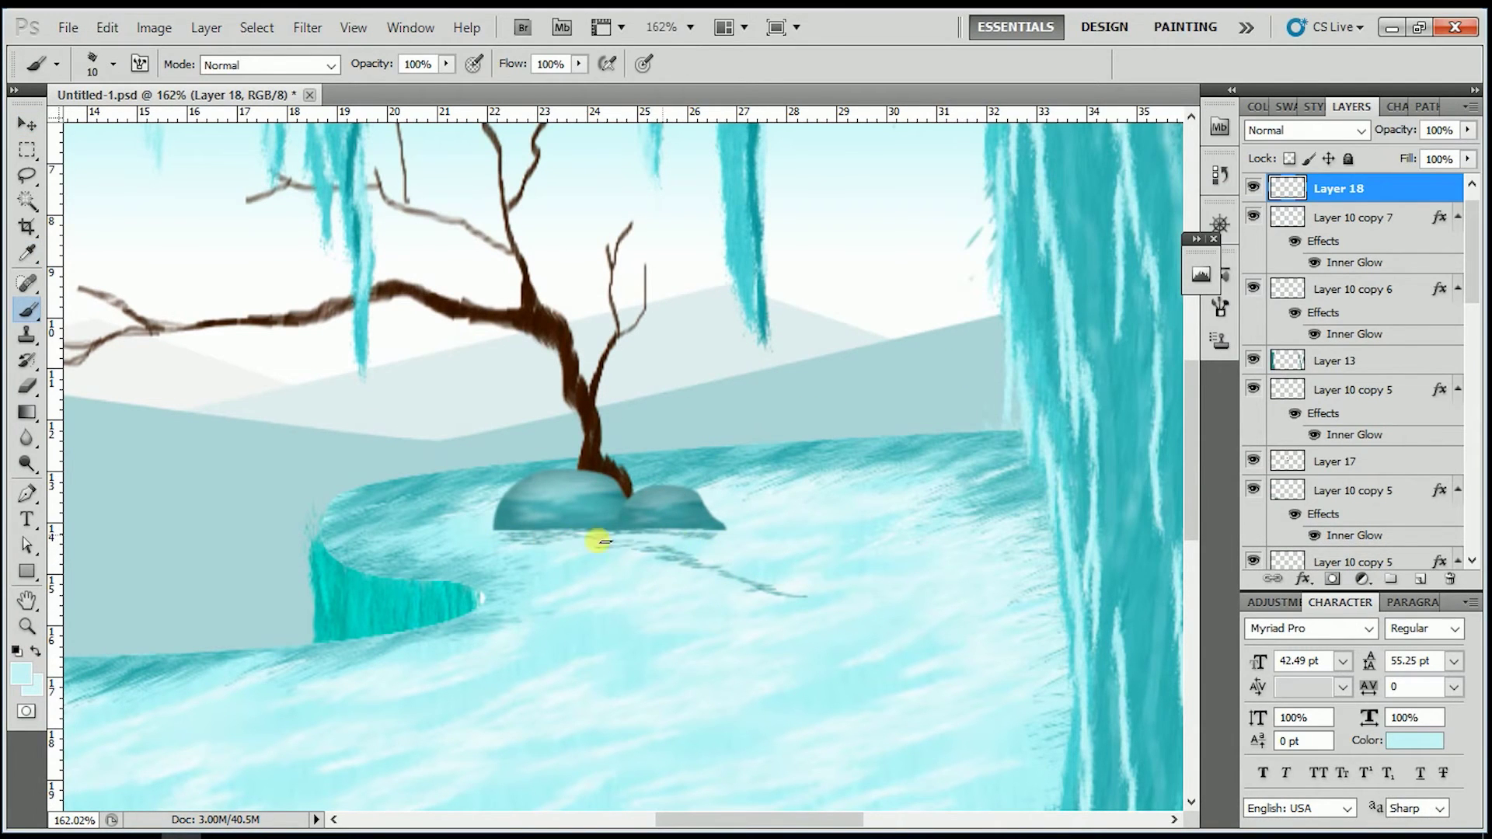
left_click(643, 543, "alt")
key("bracketleft")
left_click_drag(677, 543, 621, 560)
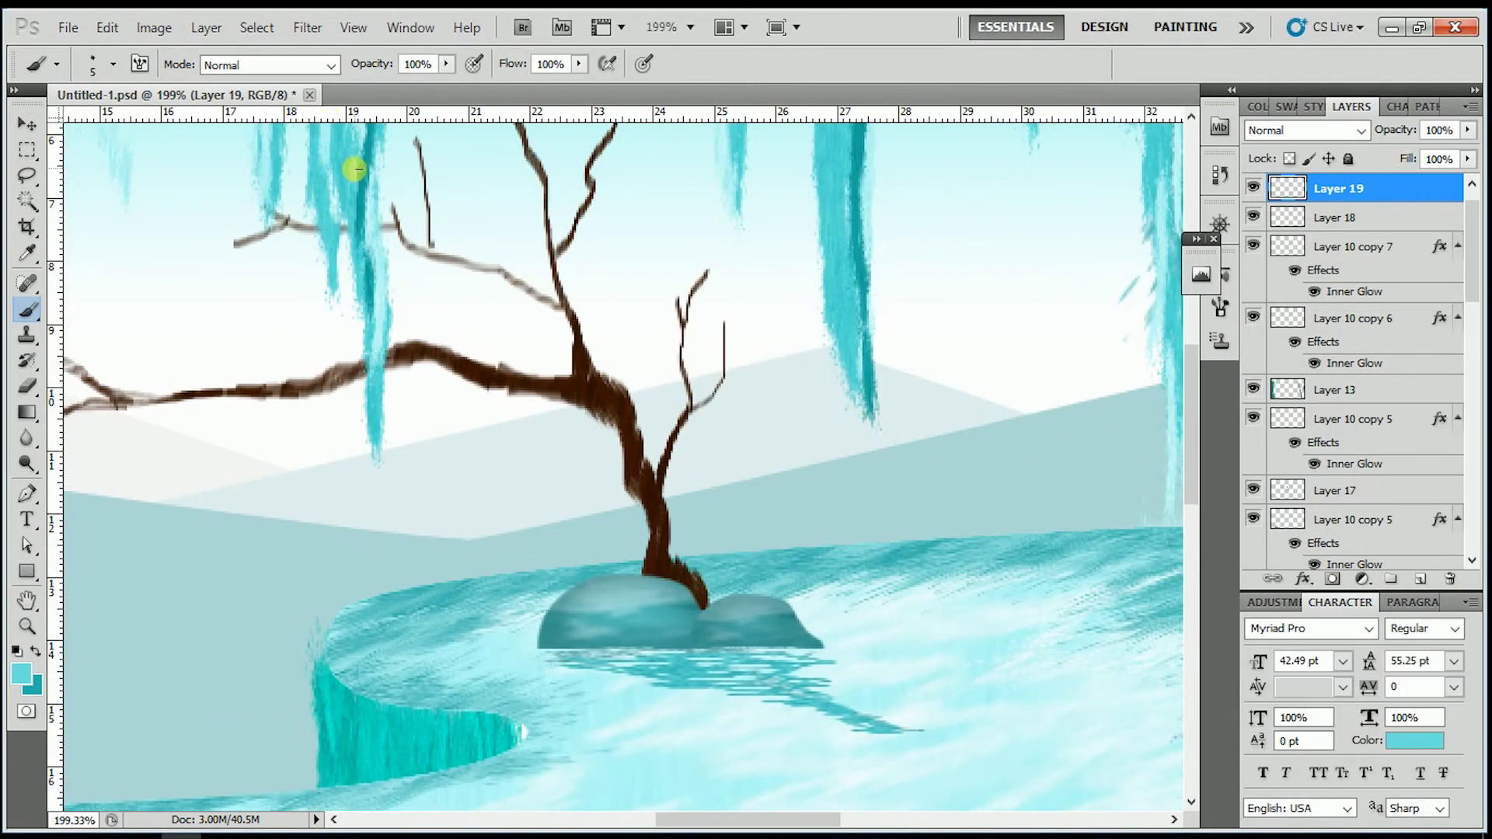
scroll(536, 383, "up", 2)
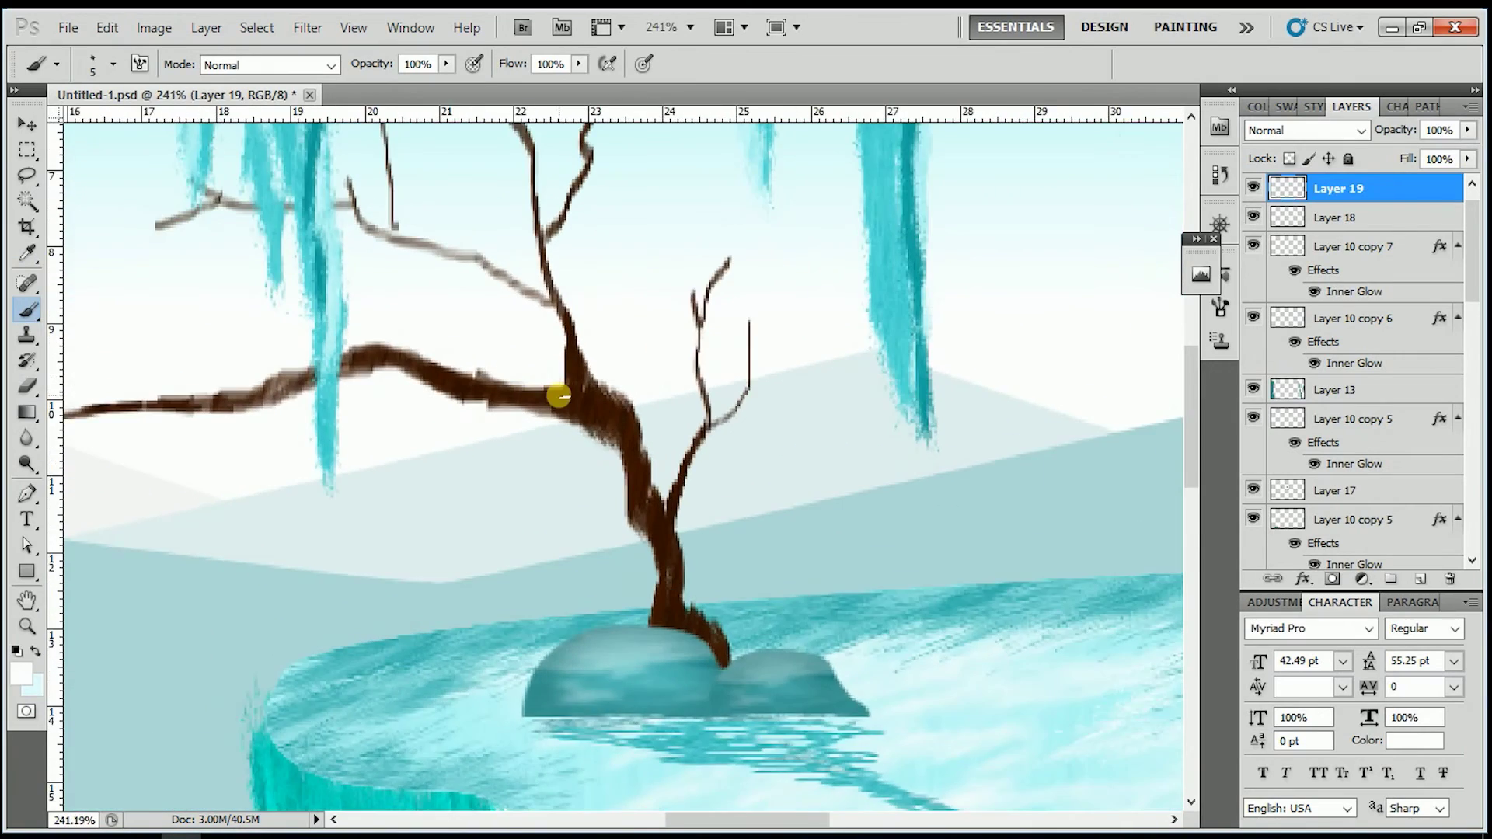
scroll(558, 397, "up", 1)
scroll(599, 443, "up", 1)
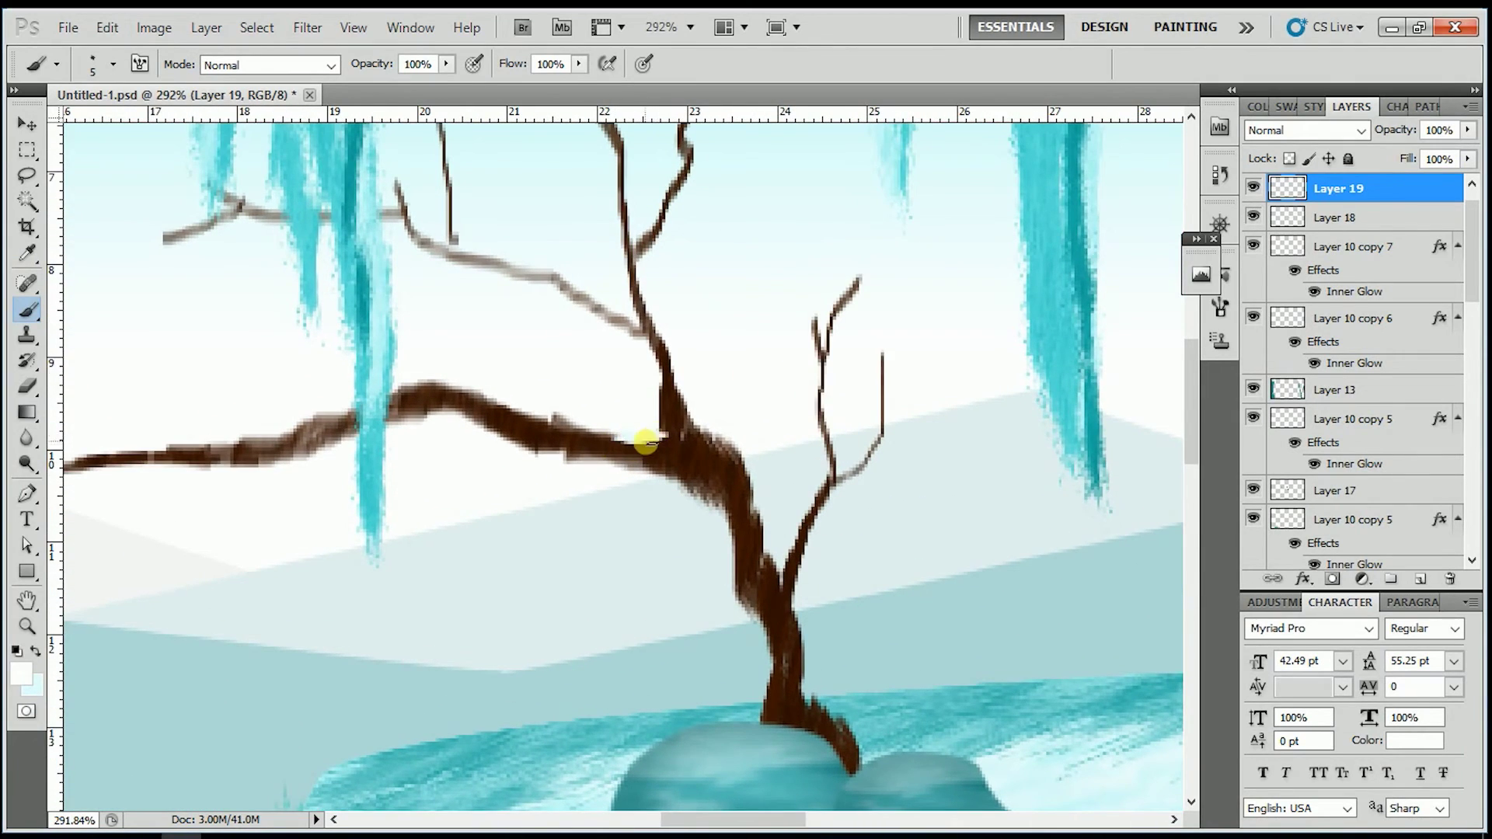
scroll(646, 443, "down", 1)
scroll(666, 427, "down", 1)
scroll(699, 443, "down", 2)
scroll(572, 426, "up", 2)
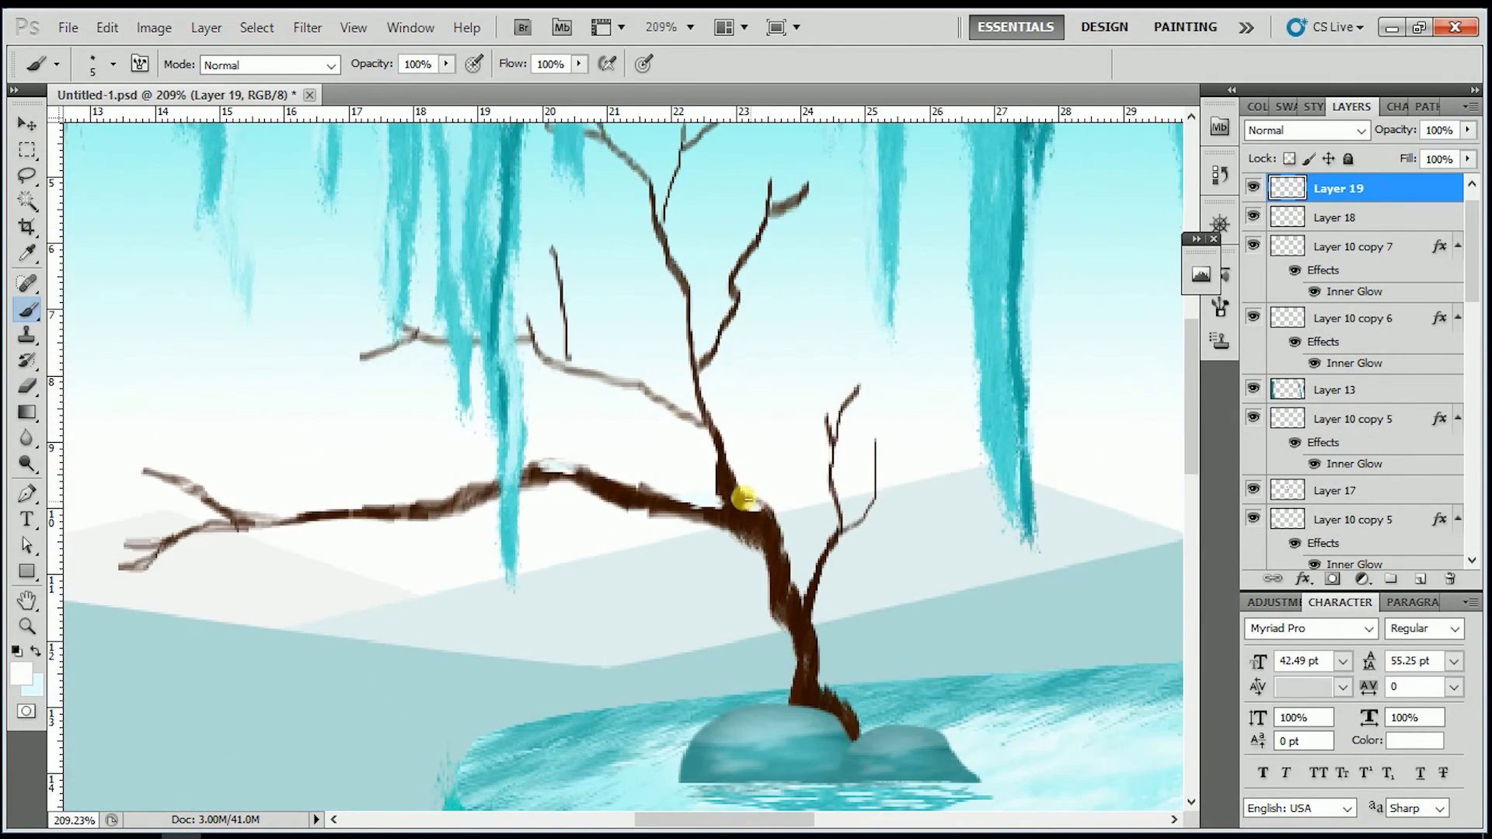
scroll(765, 513, "down", 1)
scroll(860, 477, "down", 1)
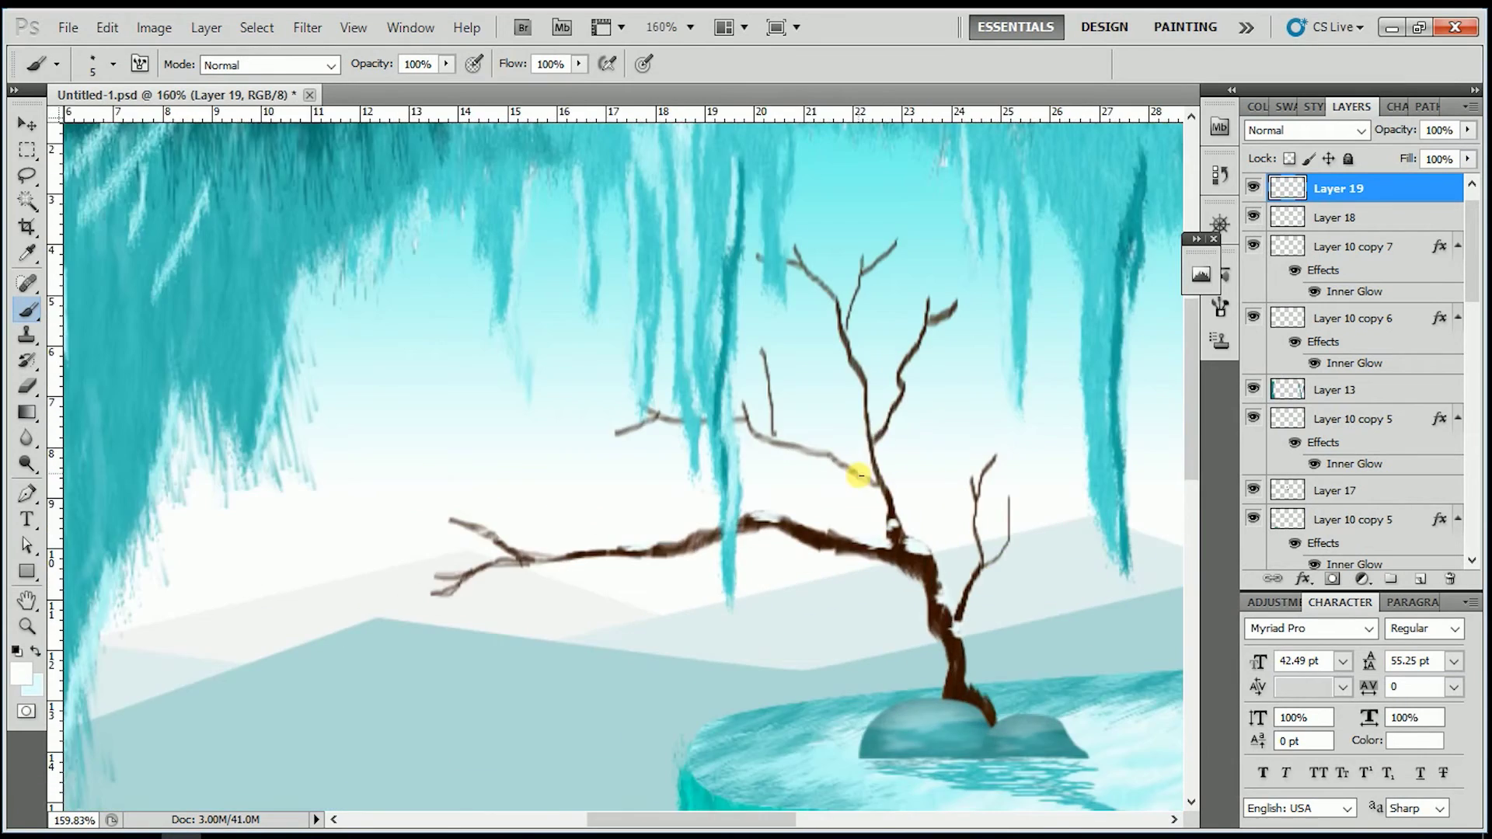
scroll(523, 453, "down", 1)
scroll(509, 451, "up", 3)
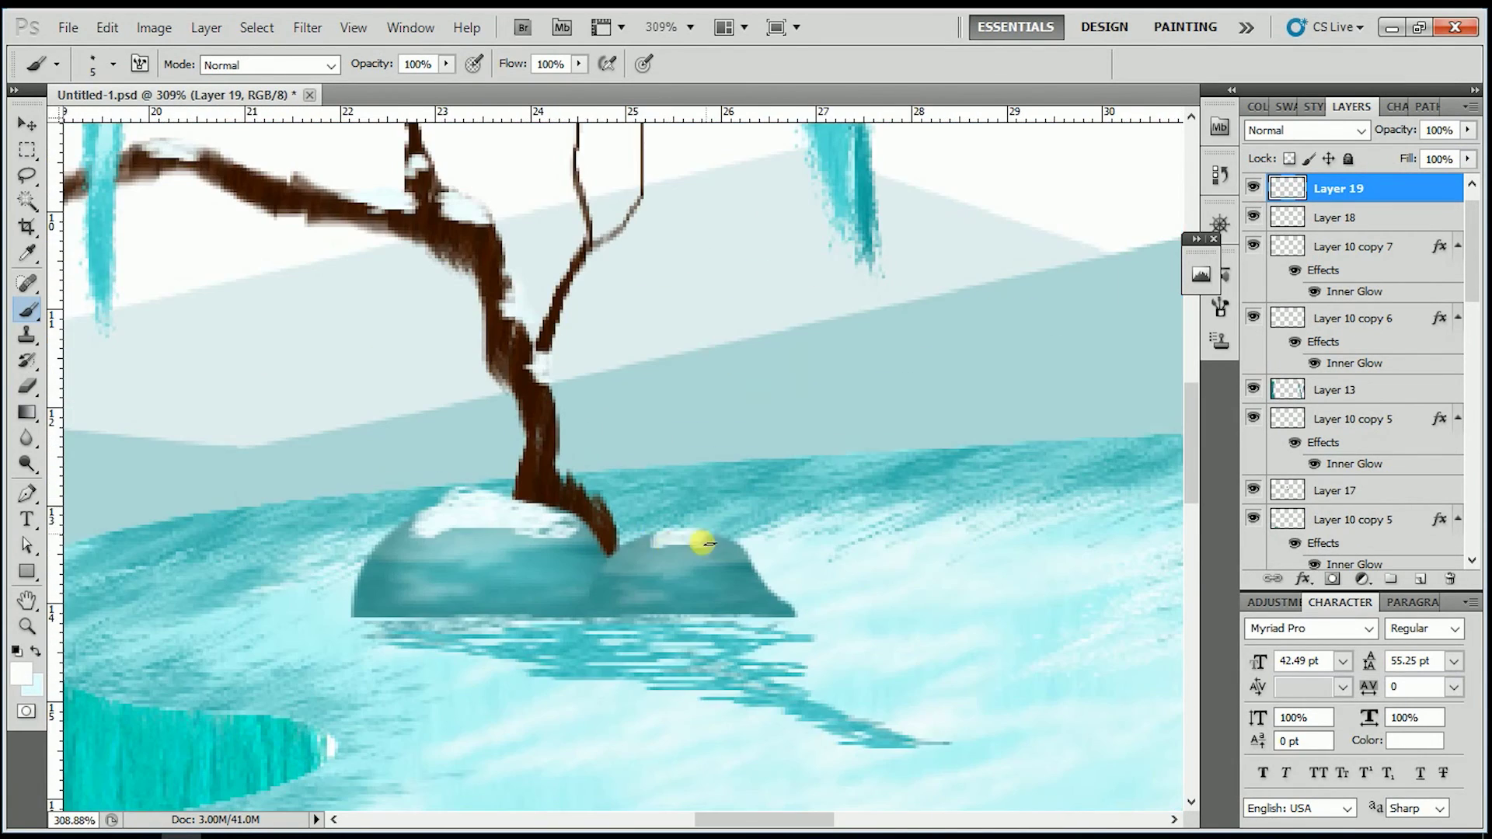
scroll(509, 531, "down", 4)
scroll(260, 710, "up", 1)
Dab white snow across the boulders along the bottom-left and bottom-right cave floor
mouse_move(233, 718)
left_mouse_down()
mouse_move(350, 766)
mouse_move(497, 777)
left_mouse_up()
mouse_move(919, 748)
left_mouse_down()
mouse_move(1059, 722)
mouse_move(1143, 672)
left_mouse_up()
scroll(523, 666, "down", 2)
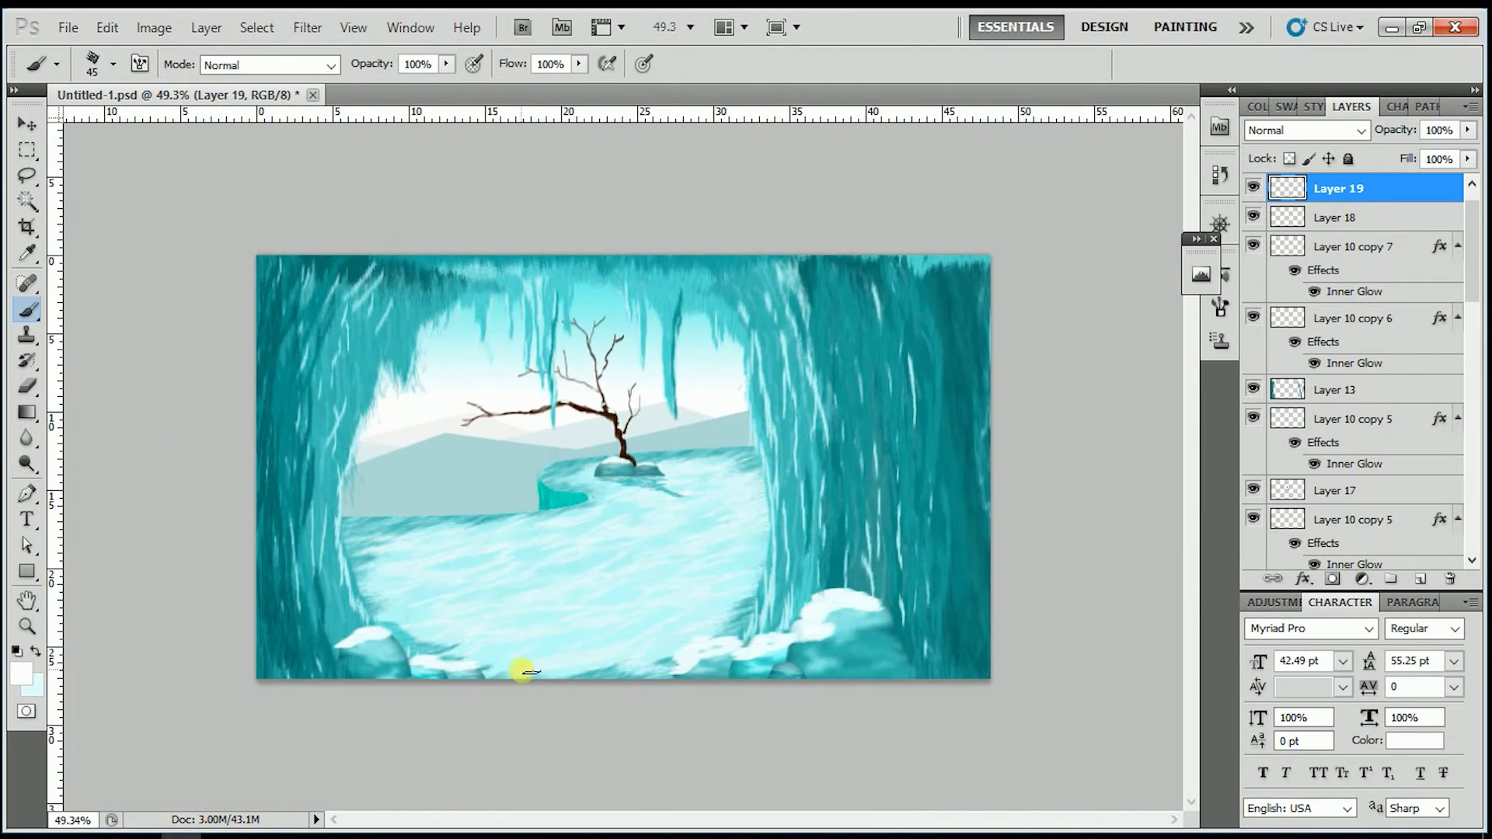
scroll(415, 528, "up", 1)
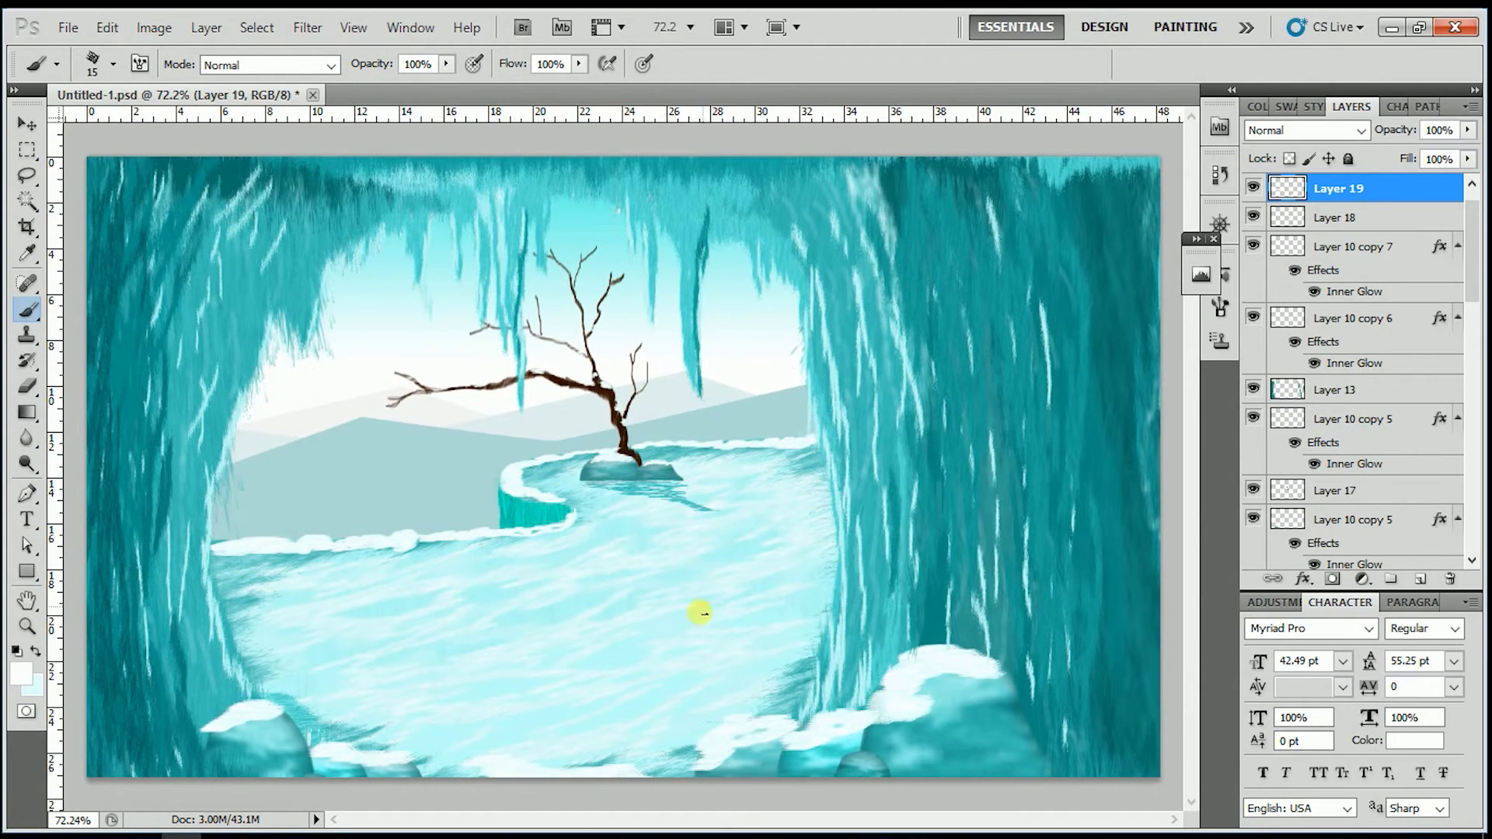
Set the background colour to teal
scroll(784, 561, "up", 1, "alt")
left_click(39, 707)
left_click(924, 697)
key("Return")
scroll(913, 718, "down", 1, "alt")
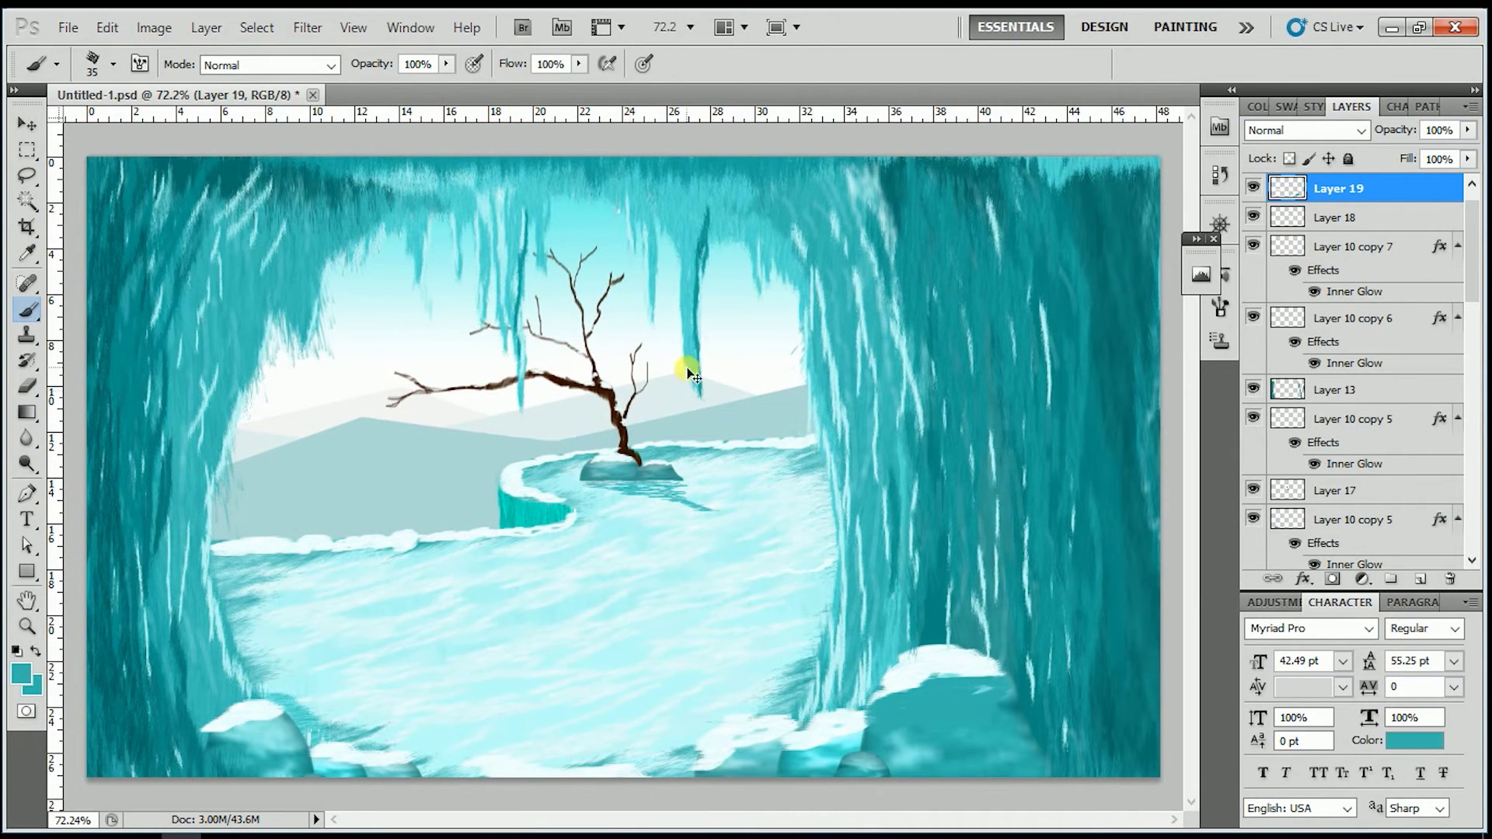
Set a dark teal painting colour sampled from the cave edge and add a new empty layer
left_click(18, 669)
left_click(208, 408)
key("Return")
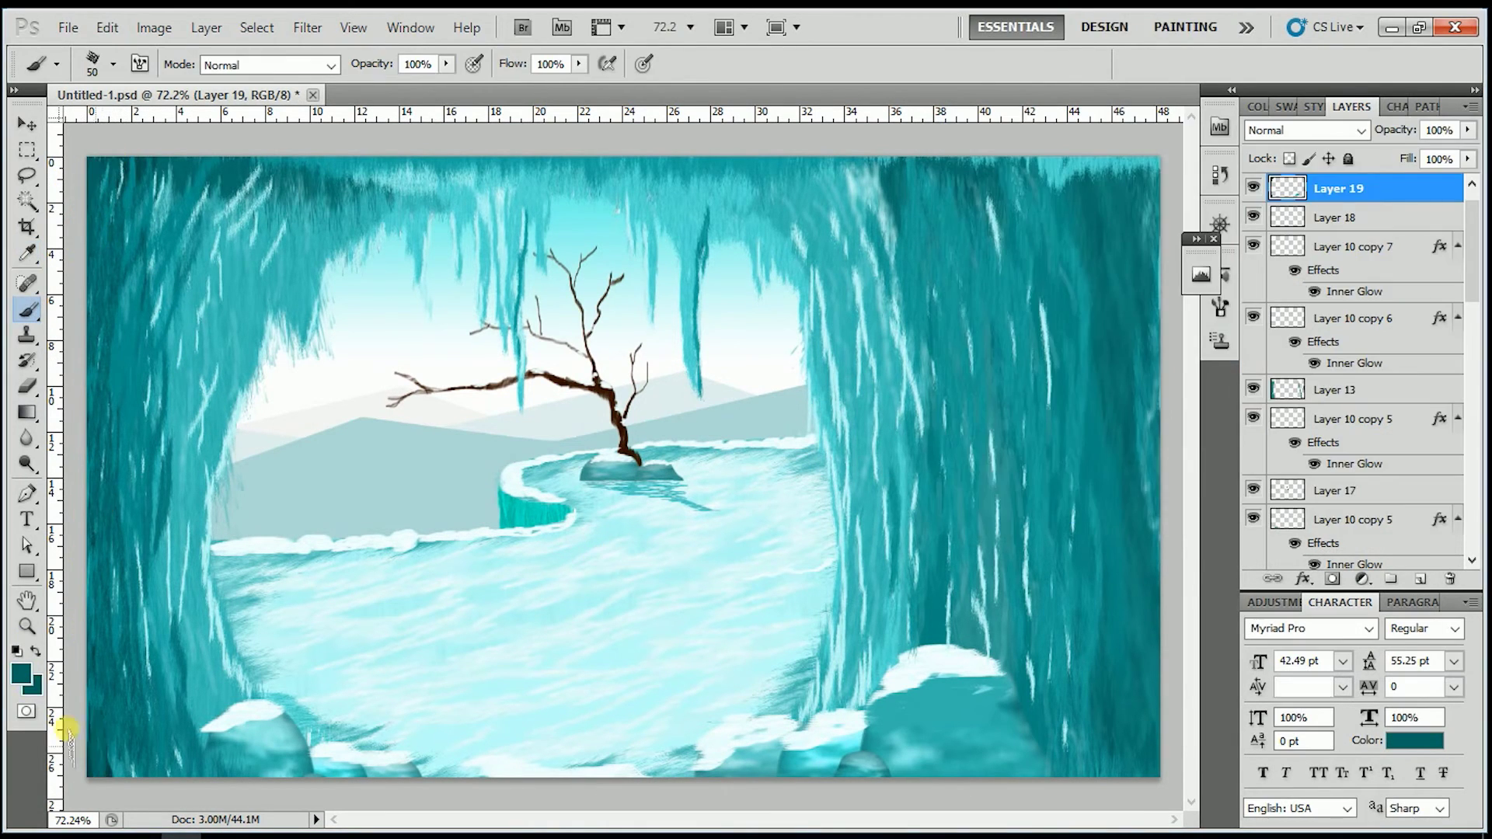
left_click(87, 206, "alt")
left_click(19, 670)
key("Return")
key("ctrl+shift+alt+n")
Choose a dark background colour, move Layer 20 to the top, and darken the left edge
left_click(31, 684)
key("Return")
left_click_drag(1315, 217, 1442, 210)
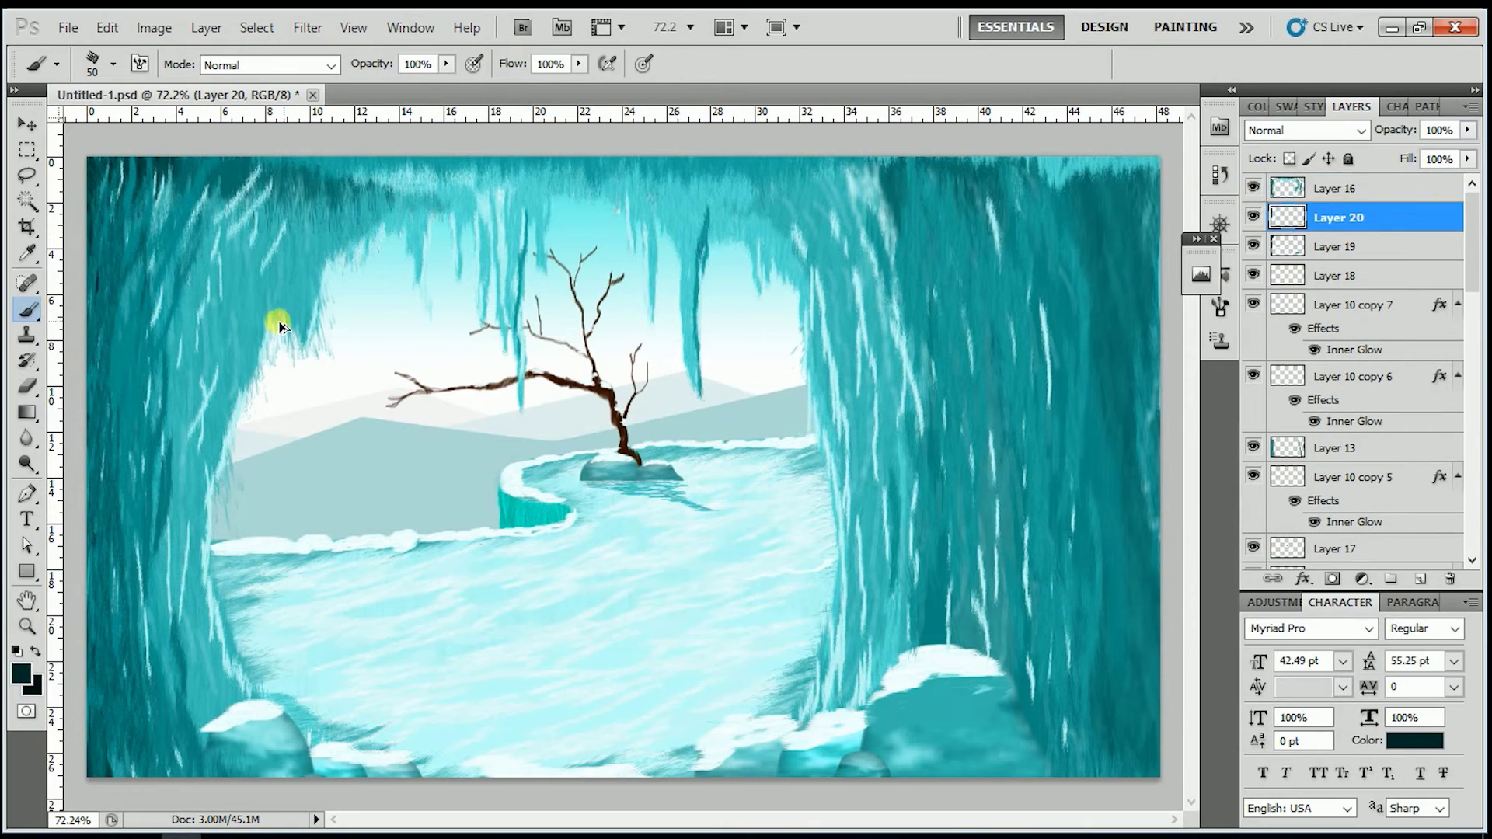
key("ctrl+bracketright")
key("bracketright")
key("bracketright")
key("bracketright")
left_click_drag(93, 334, 92, 773)
key("bracketleft")
key("bracketleft")
key("bracketleft")
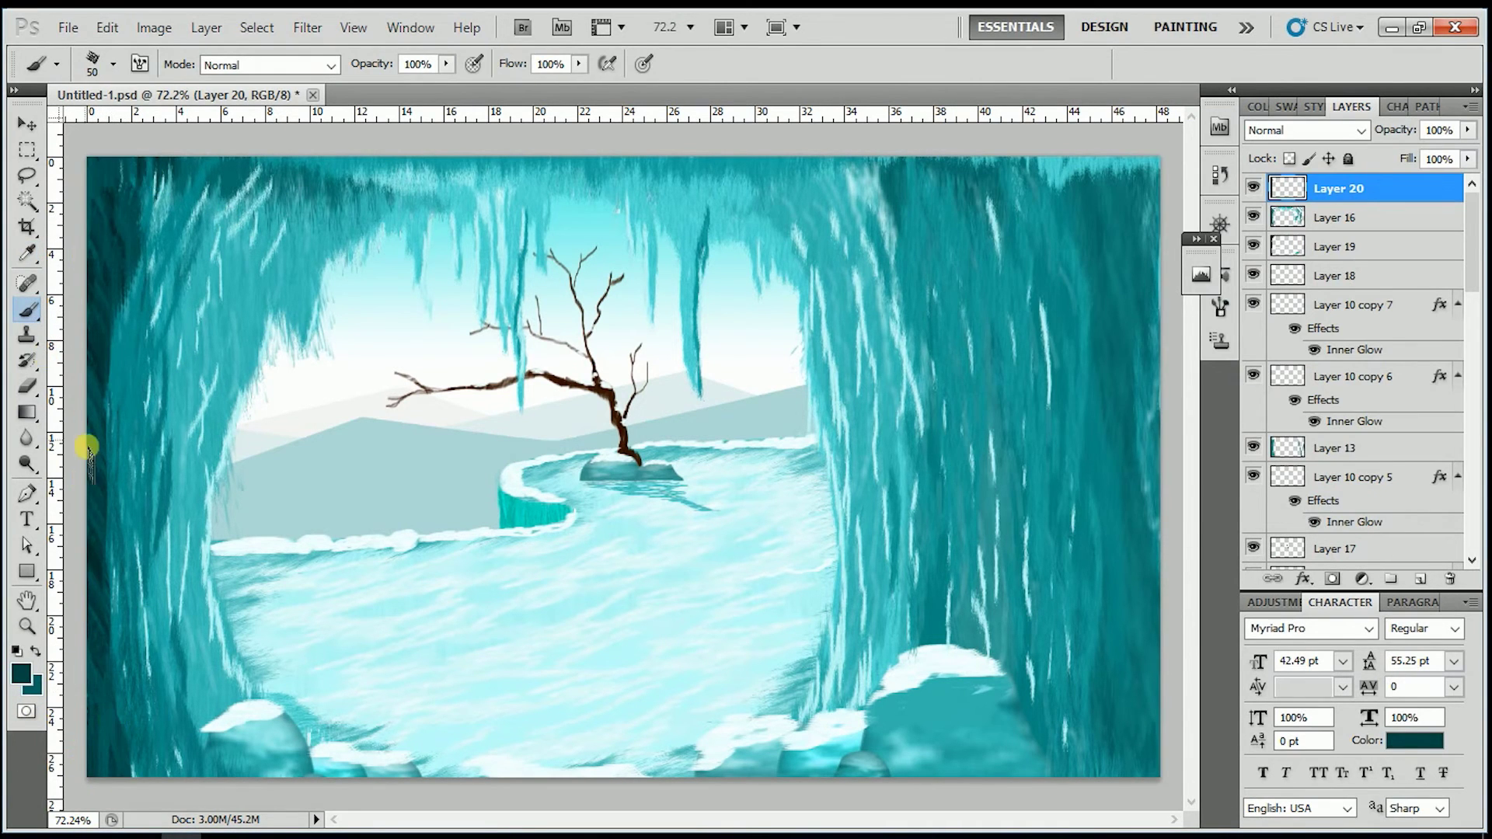
Angle the brush and paint dark and light teal streaks down the left cave wall
left_click(1220, 307)
left_click_drag(1149, 486, 1148, 466)
left_click(35, 651)
key("x")
mouse_move(156, 169)
left_mouse_down()
mouse_move(132, 688)
mouse_move(127, 332)
mouse_move(100, 556)
left_mouse_up()
key("x")
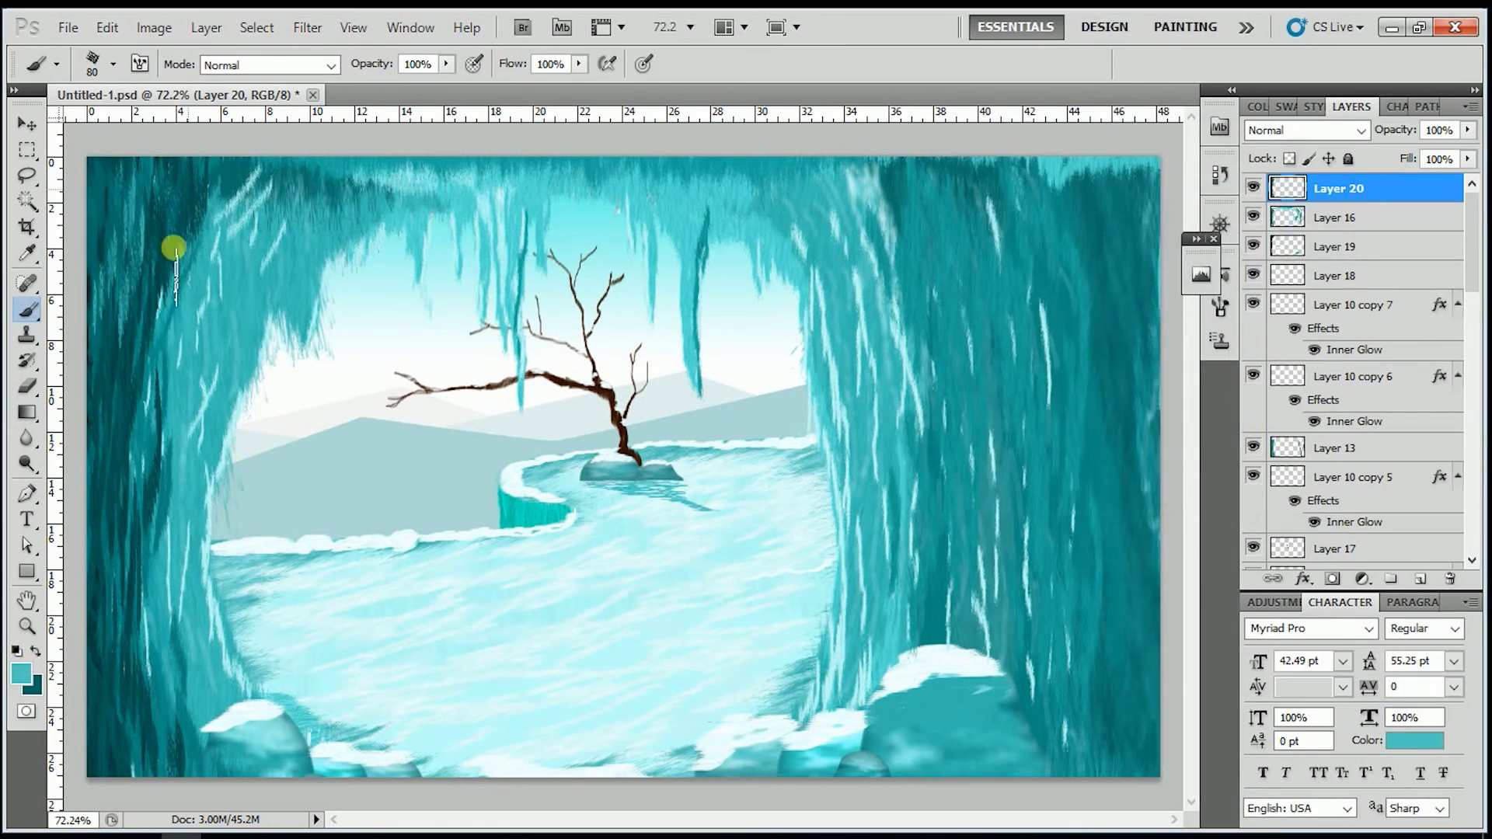
left_click_drag(105, 377, 143, 777)
Darken the right cave wall and upper left wall with dark teal strokes
key("x")
mouse_move(1132, 184)
left_mouse_down()
mouse_move(1133, 812)
mouse_move(1142, 576)
mouse_move(1103, 180)
mouse_move(1075, 230)
mouse_move(1051, 155)
mouse_move(972, 130)
left_mouse_up()
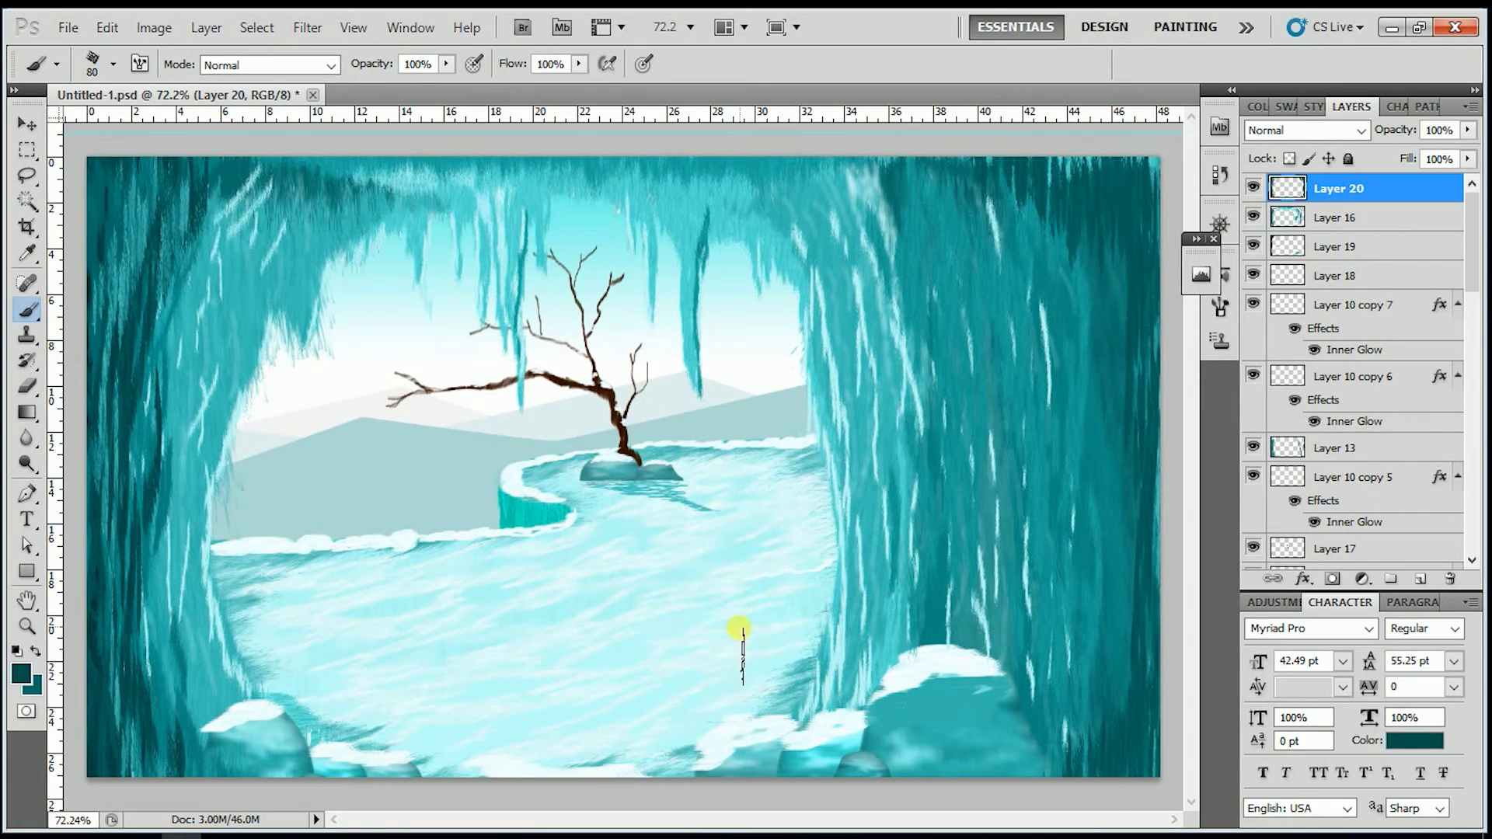
mouse_move(1027, 171)
left_mouse_down()
mouse_move(1046, 812)
mouse_move(1065, 233)
mouse_move(1111, 358)
left_mouse_up()
mouse_move(113, 163)
left_mouse_down()
mouse_move(113, 483)
mouse_move(233, 749)
left_mouse_up()
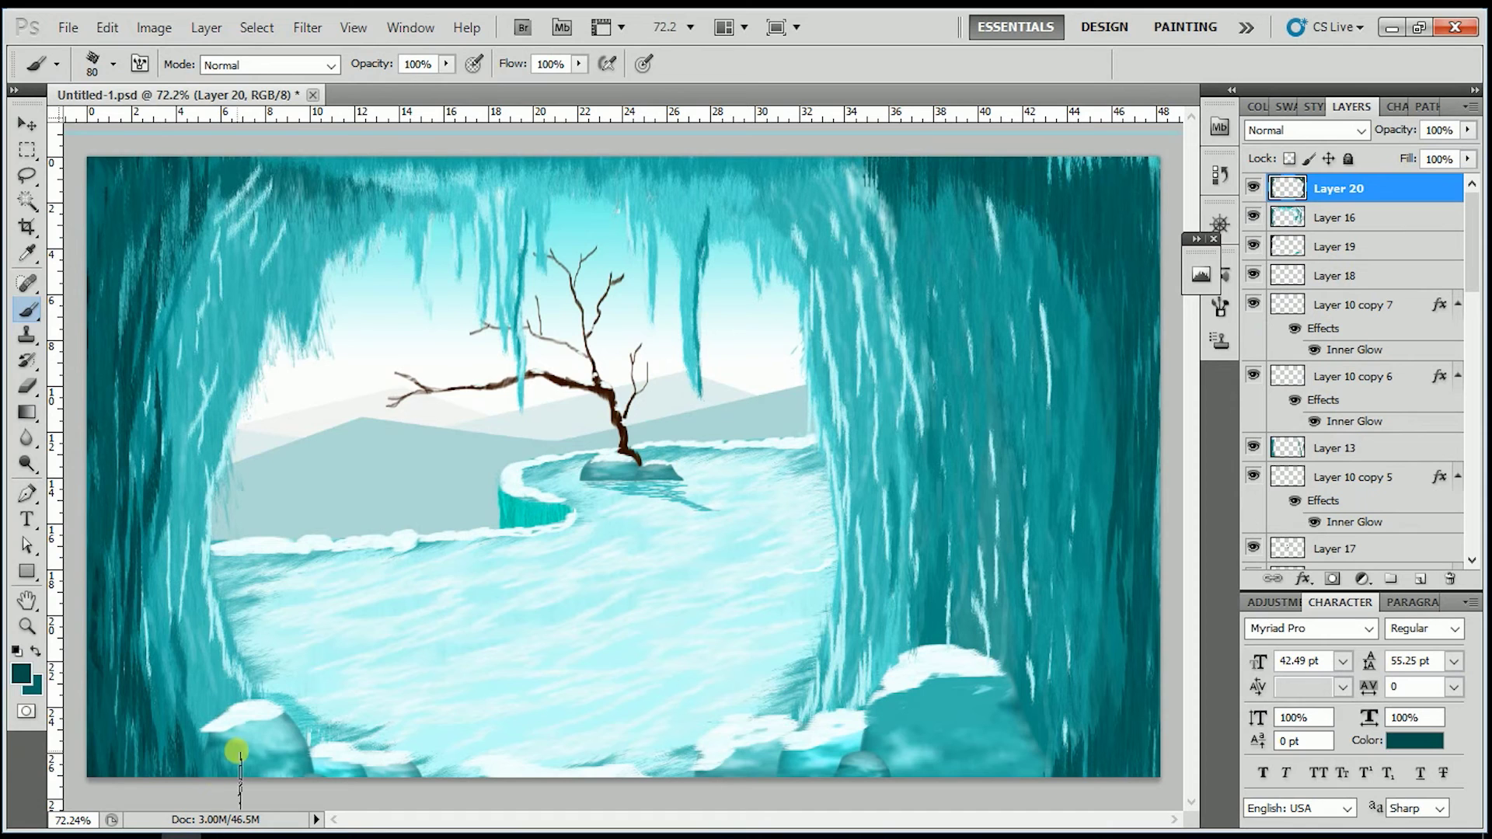
scroll(747, 637, "down", 1)
Fill a feathered circular selection near the tree on a new glow layer
right_click(27, 149)
left_click(167, 173)
left_click_drag(452, 384, 573, 510)
key("shift+F6")
key("Return")
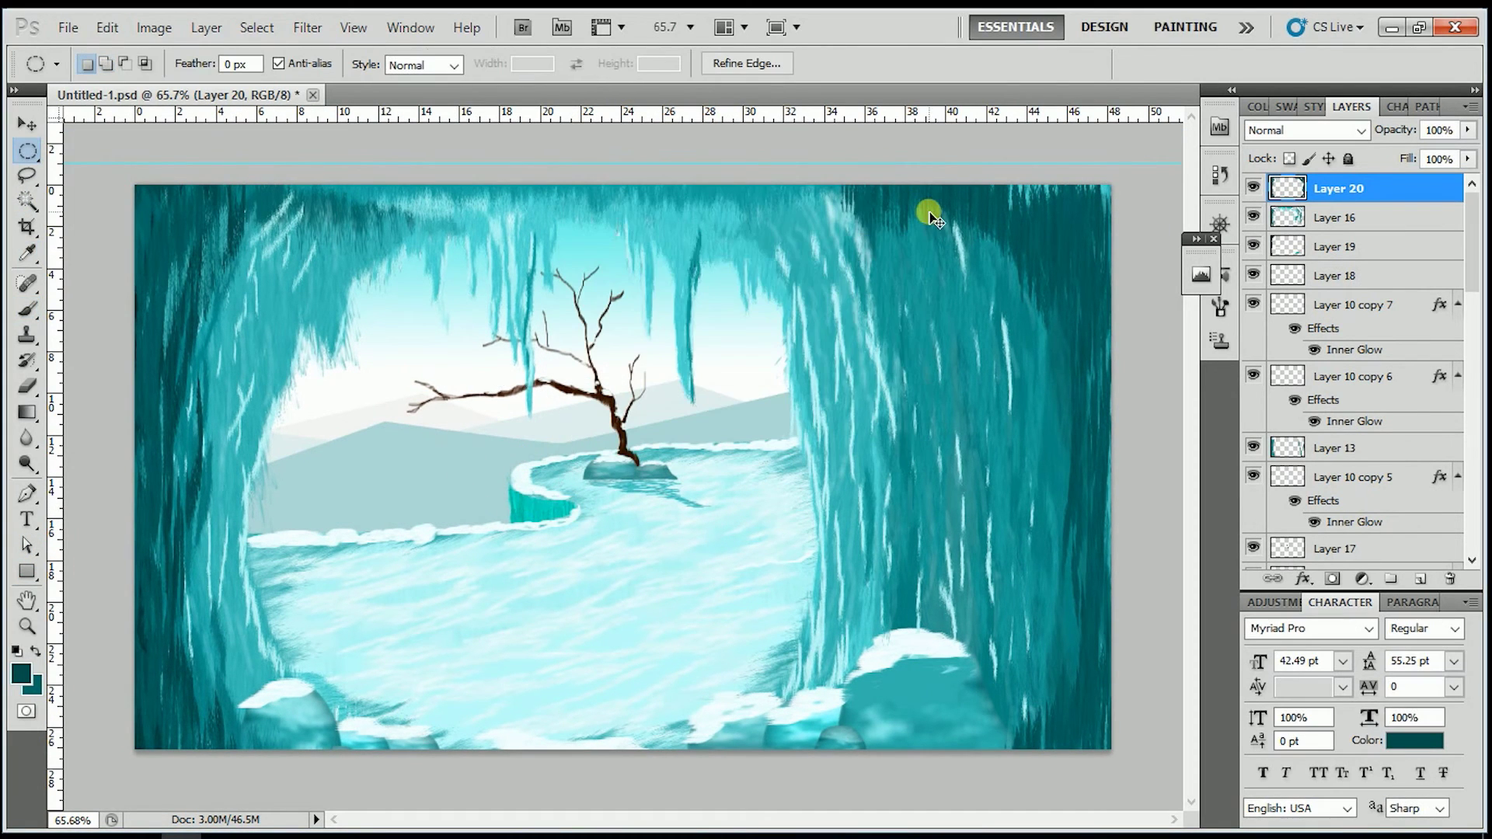
key("shift+F5")
key("shift+F6")
key("Return")
Give the glow layer a bright yellow Color Overlay effect
key("ctrl+shift+alt+n")
left_click(21, 673)
left_click(1254, 425)
left_click(1227, 183)
left_click(1453, 166)
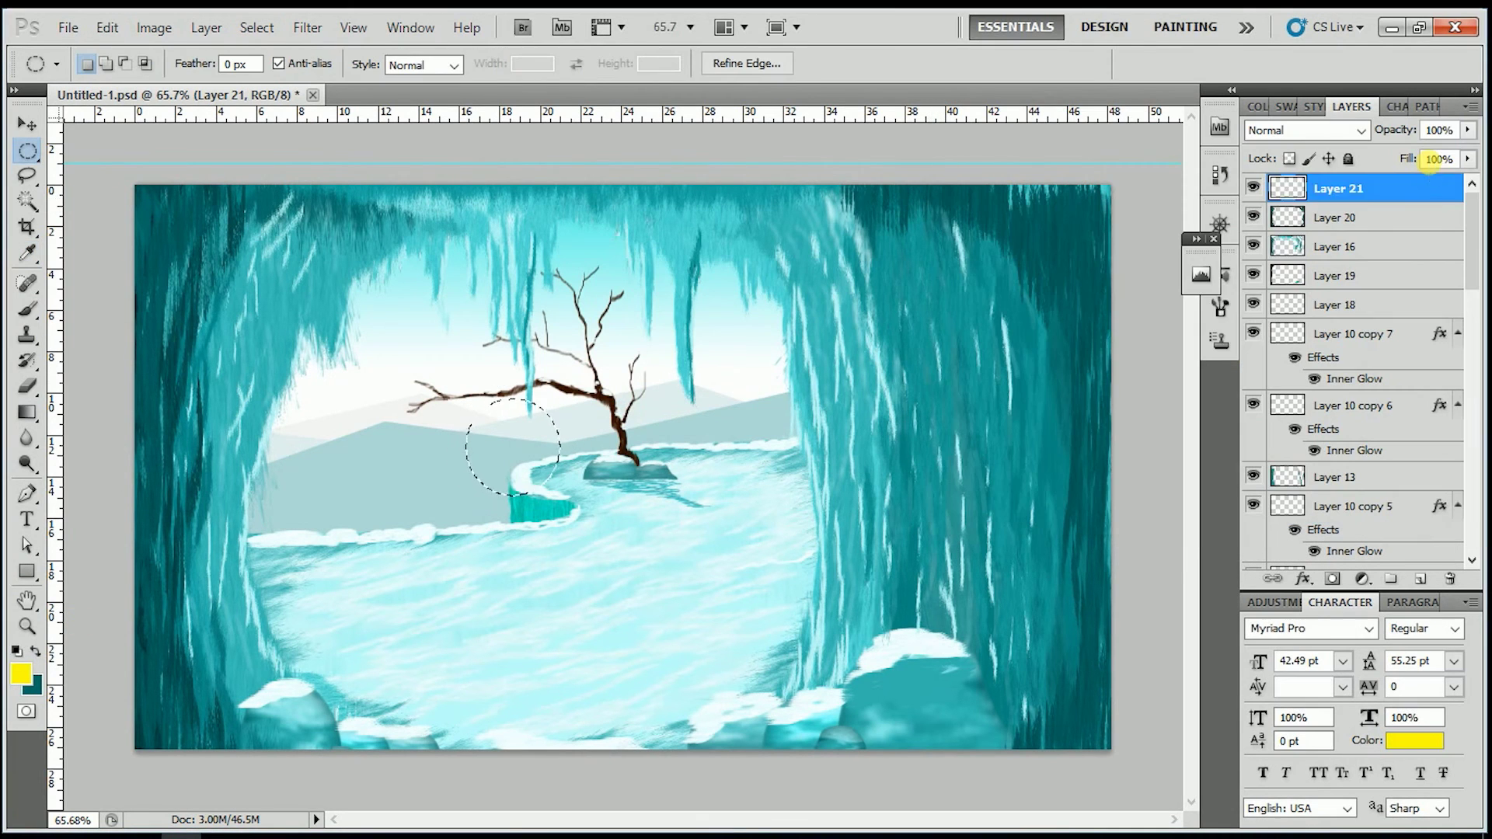
key("alt+BackSpace")
left_click(206, 27)
left_click(233, 146)
left_click(1083, 293)
left_click(1105, 190)
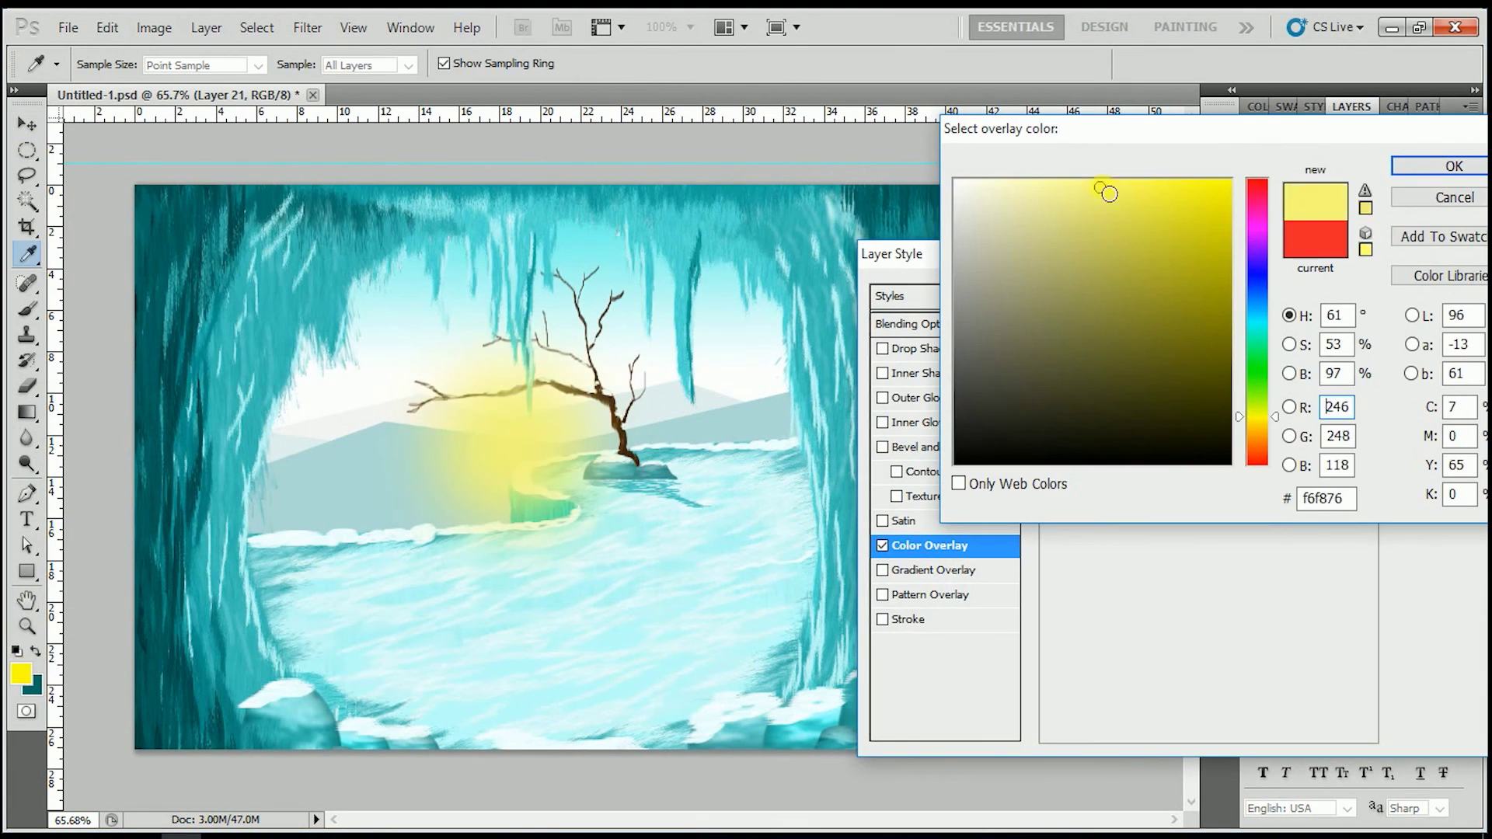
left_click(1453, 165)
Place the glow behind the scenery and stretch it into a wide, flat horizon band
key("v")
key("ctrl+bracketright")
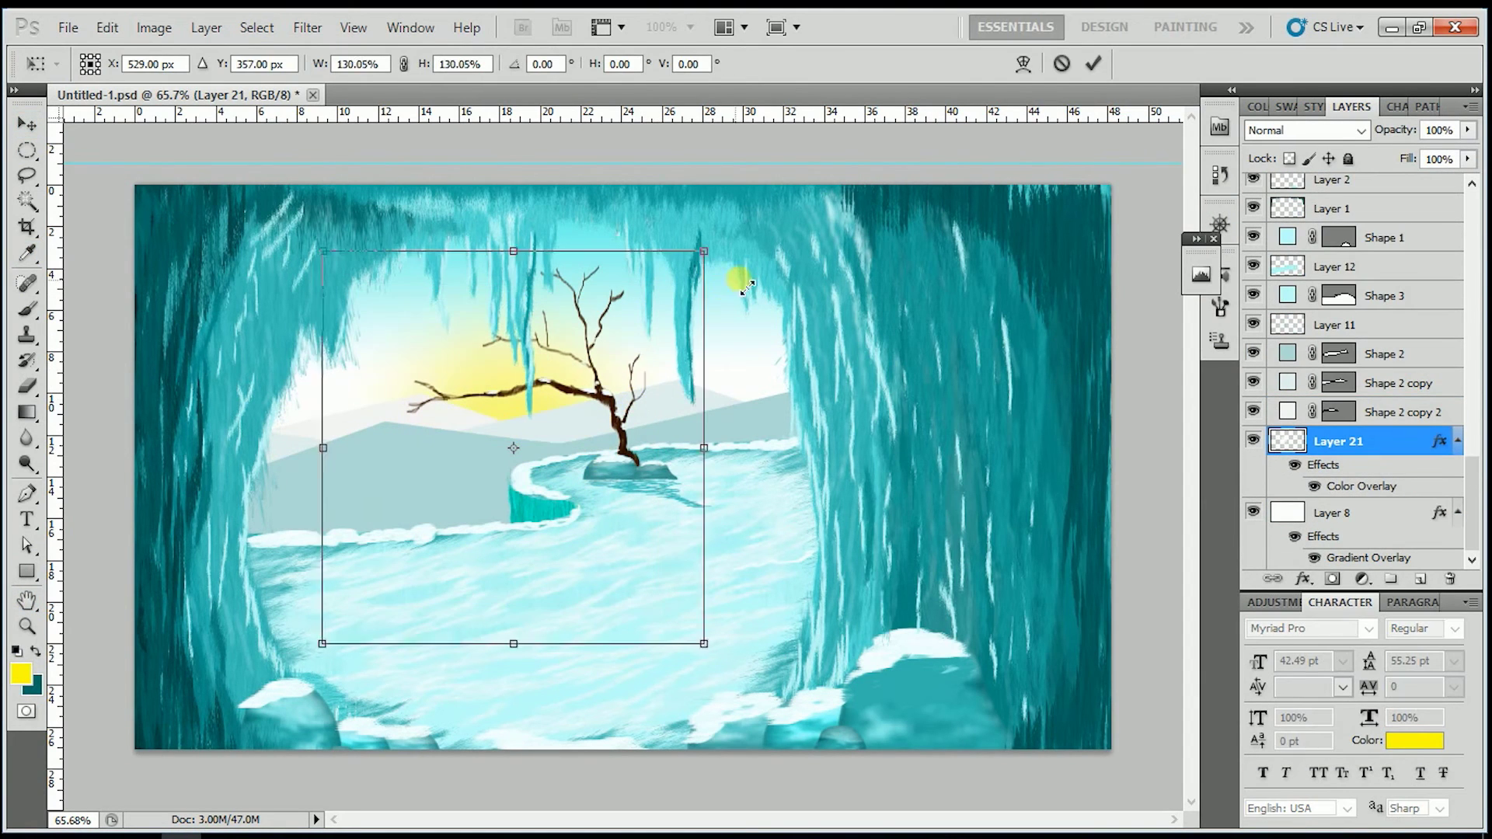
left_click_drag(660, 447, 1051, 425)
left_click_drag(536, 586, 536, 555)
key("alt+l")
Change the glow's overlay colour to light blue
key("y")
left_click(510, 304)
left_click(1083, 293)
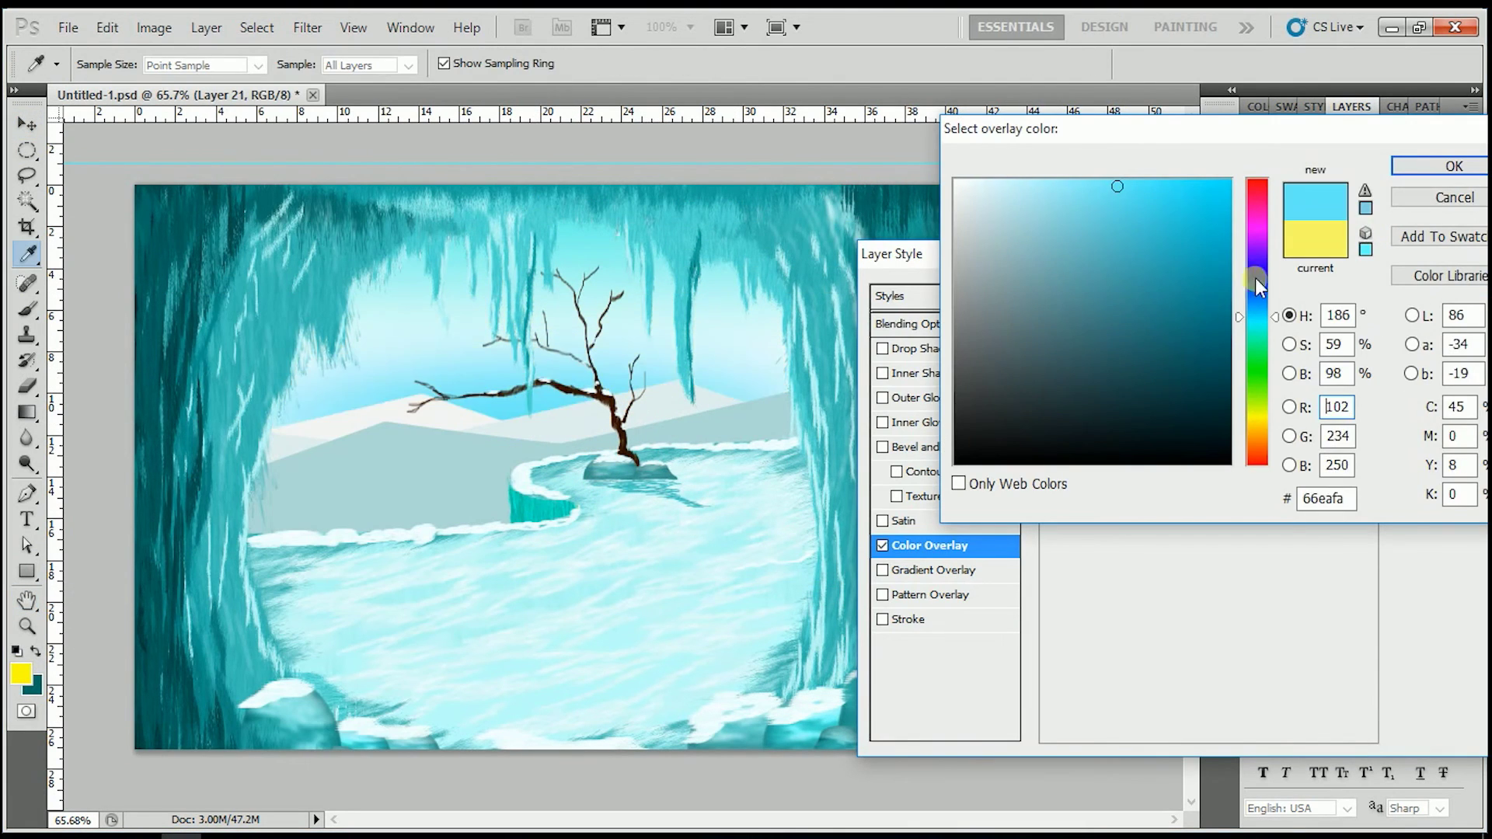
left_click_drag(1056, 183, 1162, 194)
key("Return")
Recolour the far and grey mountain shapes pale and light blue, then fit the image in view
key("Return")
double_click(417, 415)
left_click(1031, 197)
key("Return")
double_click(816, 450)
left_click(1072, 201)
left_click_drag(1087, 190, 1036, 223)
key("Return")
key("v")
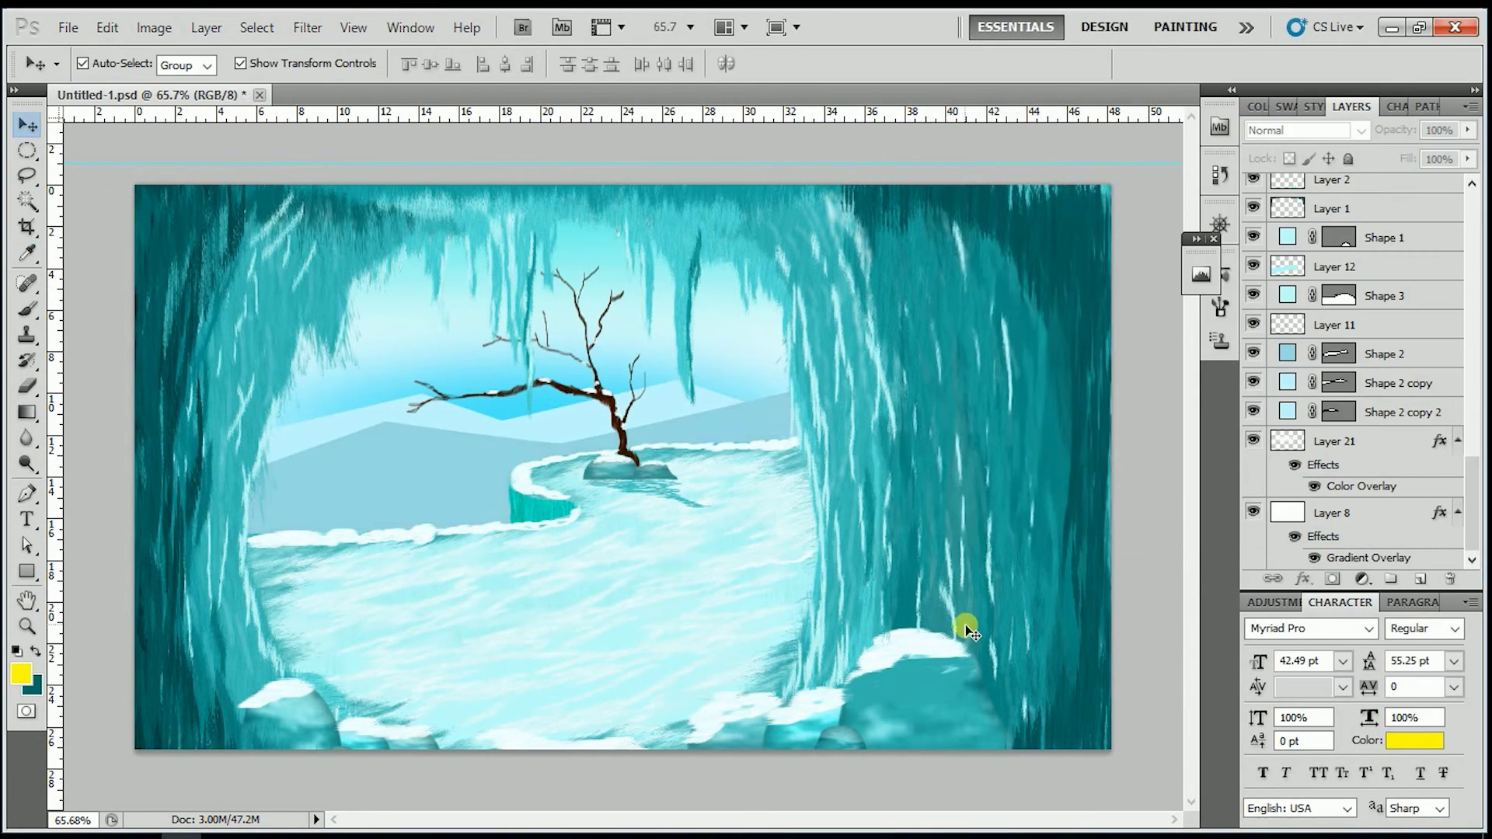
key("ctrl+0")
left_click(480, 165)
Add a new top layer, shrink the brush, and sample a very light cyan
key("b")
left_click(526, 332, "alt")
key("Return")
key("ctrl+shift+bracketright")
key("bracketleft")
key("bracketleft")
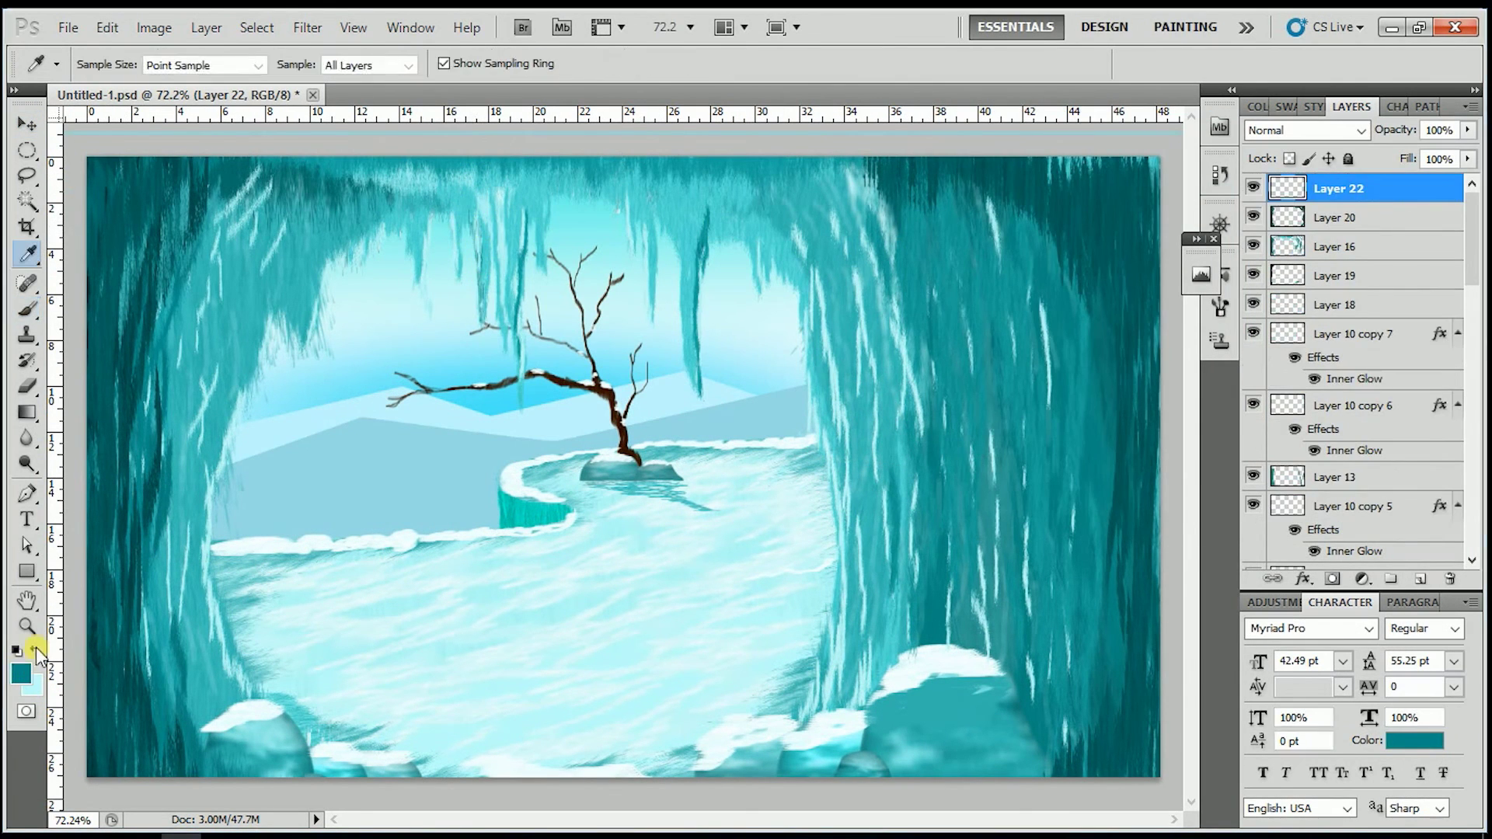
left_click(466, 228, "alt")
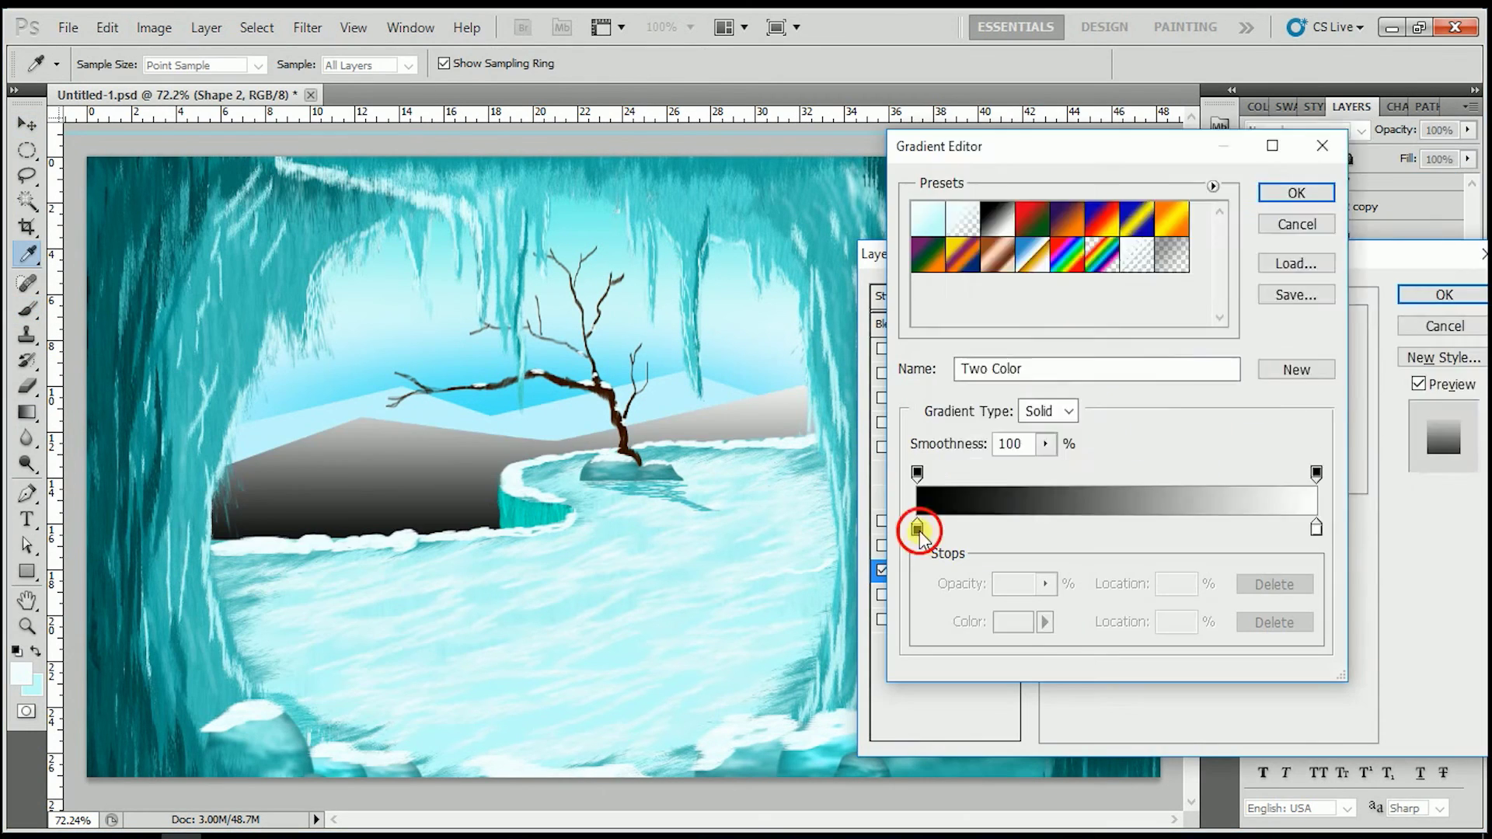
Set the mountain gradient stops to cyan and deeper teal, shifting the left stop inward
left_click(1125, 189)
key("Return")
left_click_drag(917, 528, 966, 526)
double_click(974, 529)
left_click_drag(1163, 214, 1160, 274)
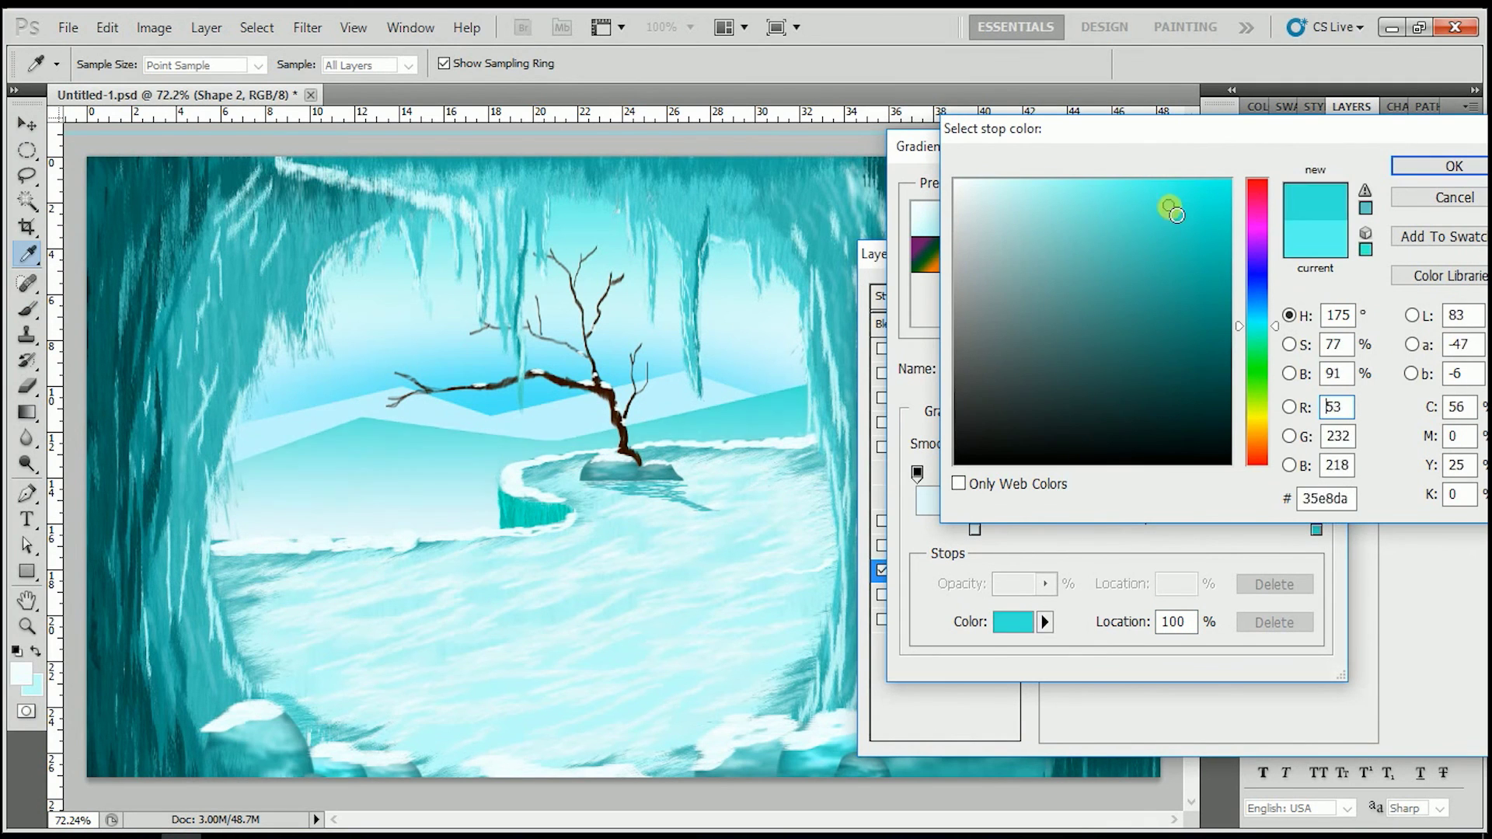